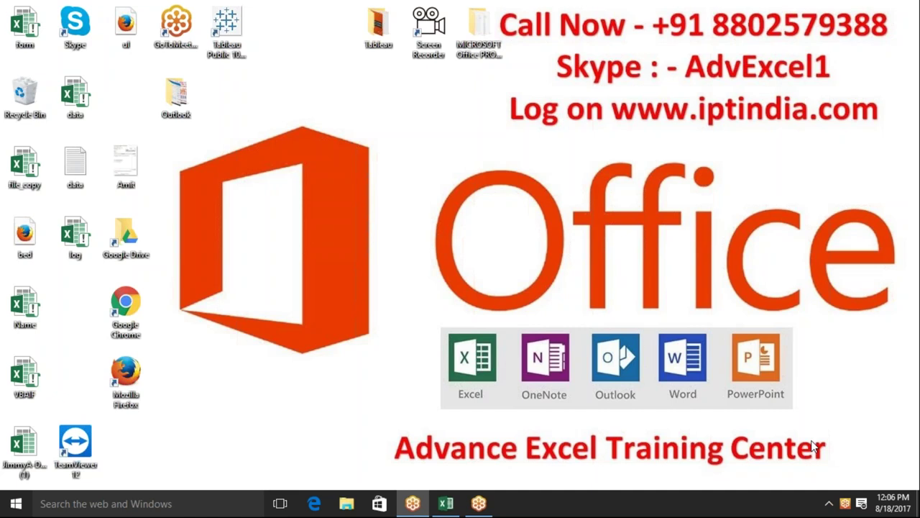
Step: Search the Start menu for '2016' and launch Excel 2016
{"action": "key", "text": "super"}
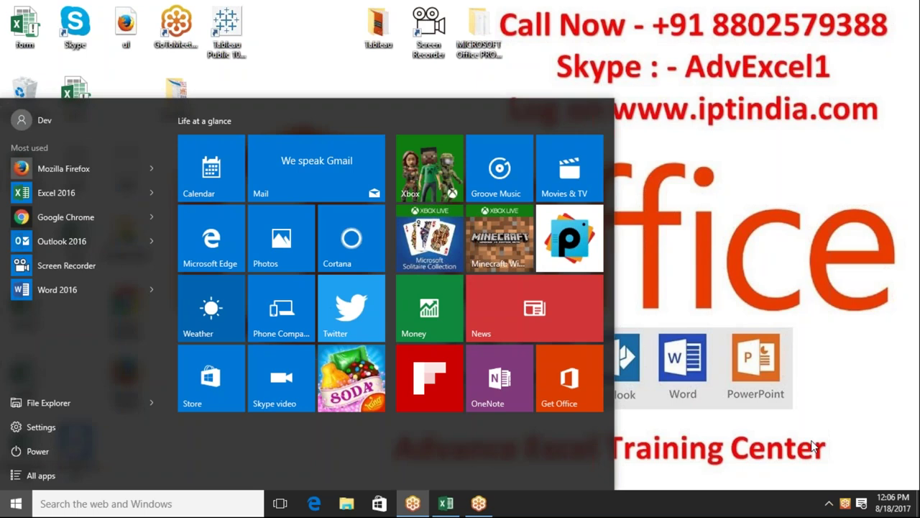
{"action": "type", "text": "2015"}
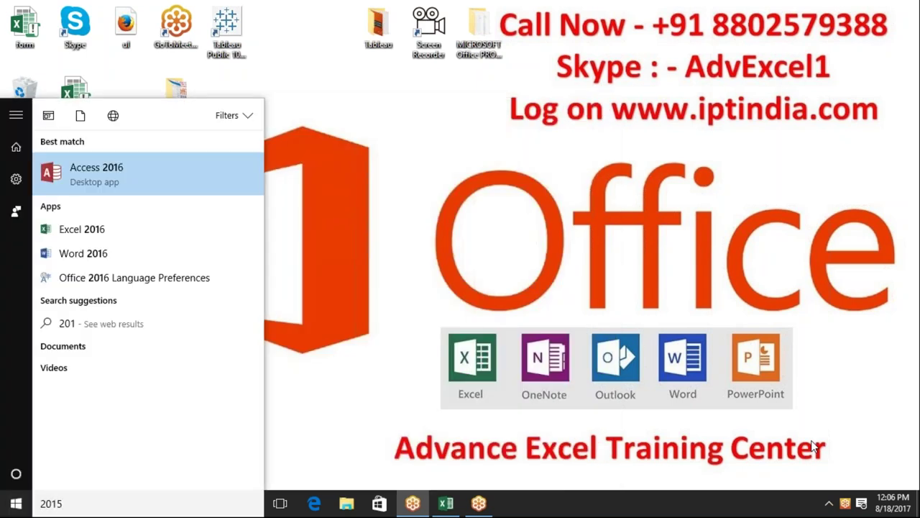
{"action": "key", "text": "BackSpace"}
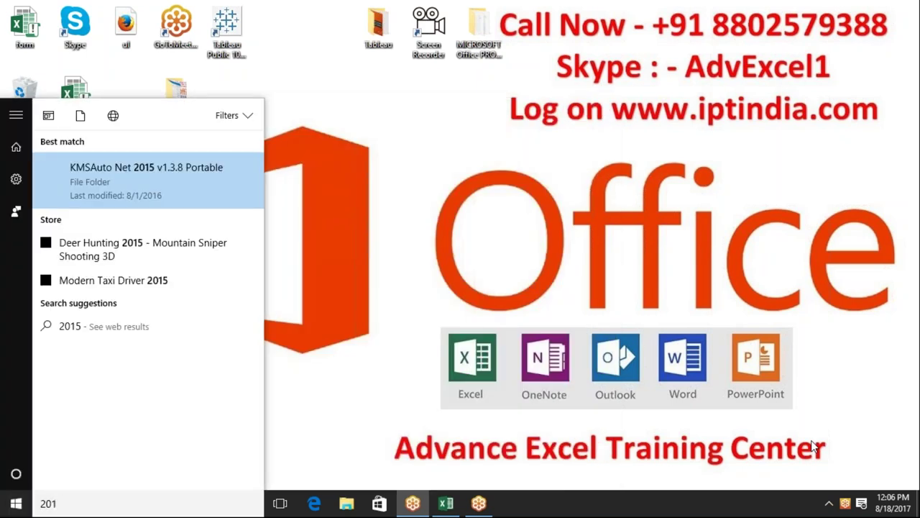
{"action": "type", "text": "6"}
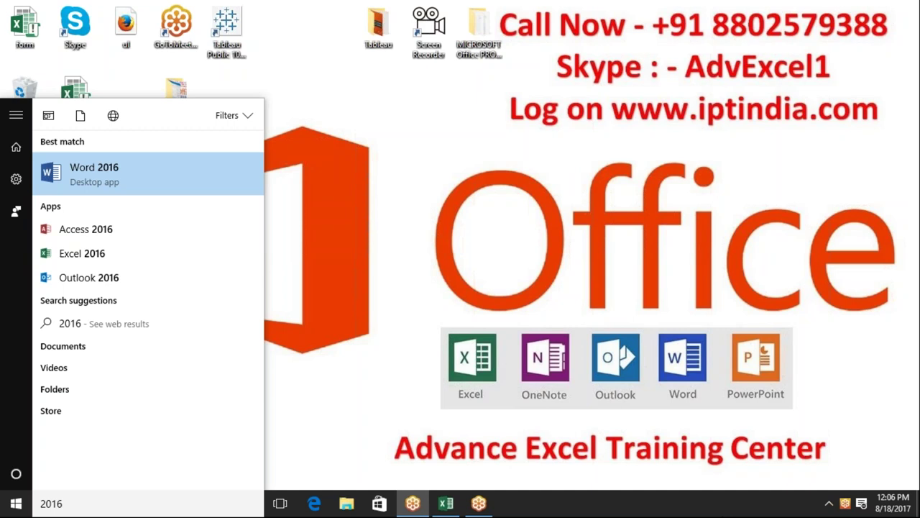
{"action": "left_click", "coordinate": [191, 250]}
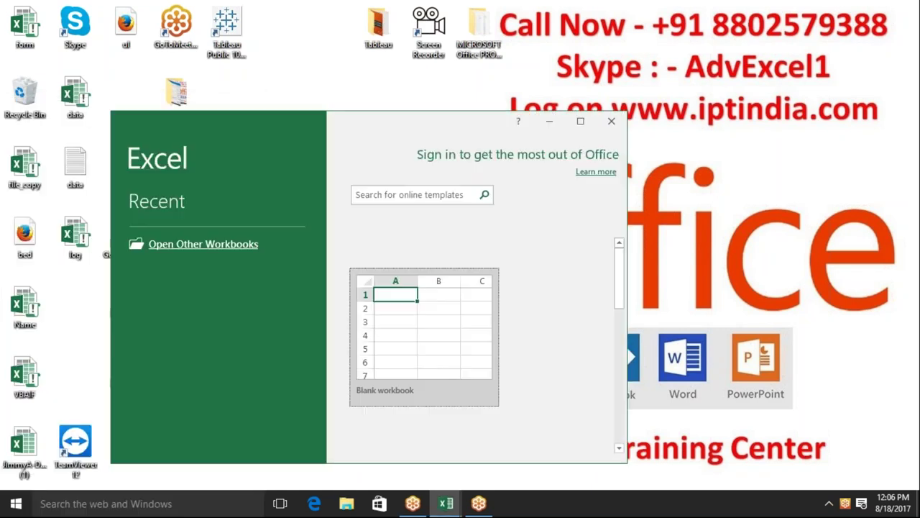
Step: Create a blank workbook, maximize its window, and select cell B3
{"action": "left_click", "coordinate": [389, 311]}
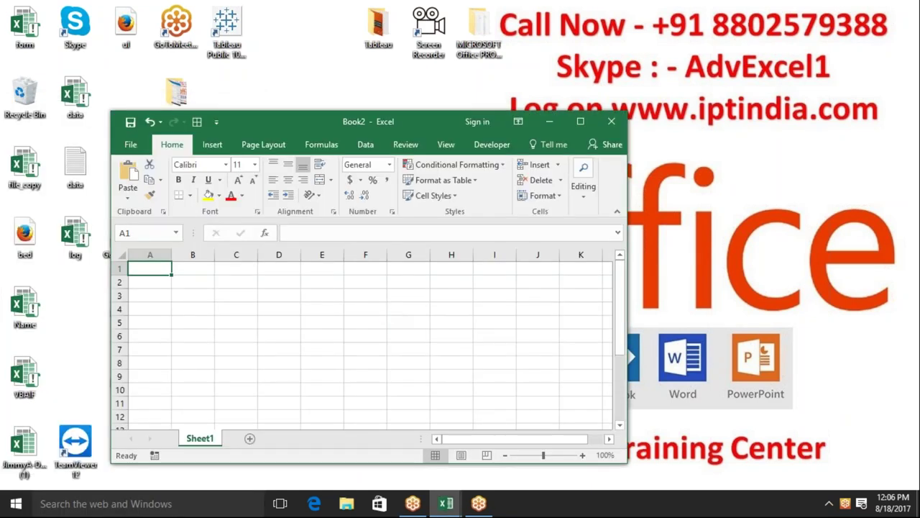
{"action": "left_click", "coordinate": [579, 120]}
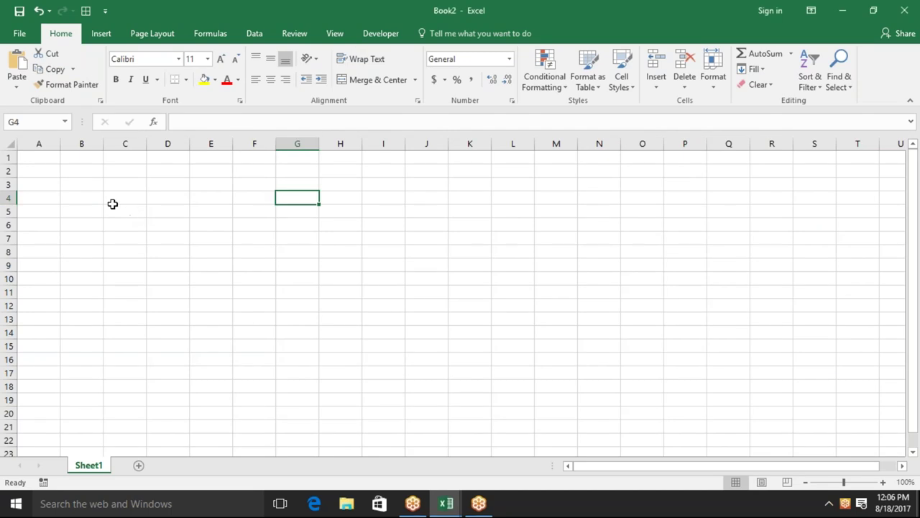
{"action": "left_click", "coordinate": [84, 203]}
{"action": "left_click", "coordinate": [78, 189]}
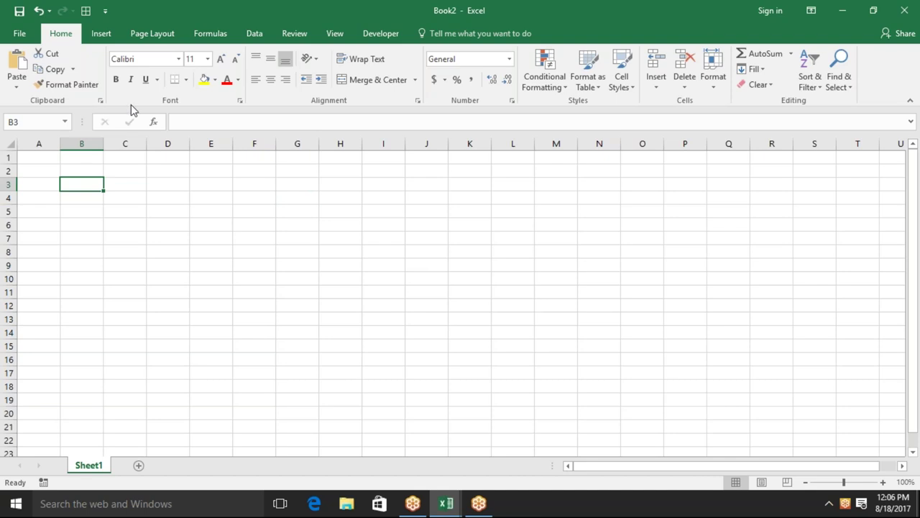
Step: Try a =RANDBETWEEN(10,90) formula in cell A1, then return to A1
{"action": "key", "text": "Up"}
{"action": "key", "text": "Up"}
{"action": "key", "text": "Left"}
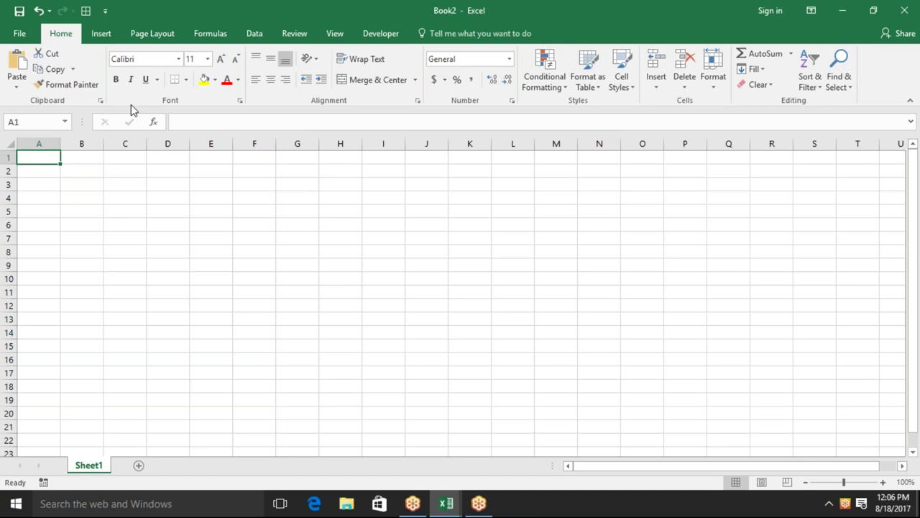
{"action": "type", "text": "=ra"}
{"action": "key", "text": "Down"}
{"action": "key", "text": "Tab"}
{"action": "type", "text": "10,9"}
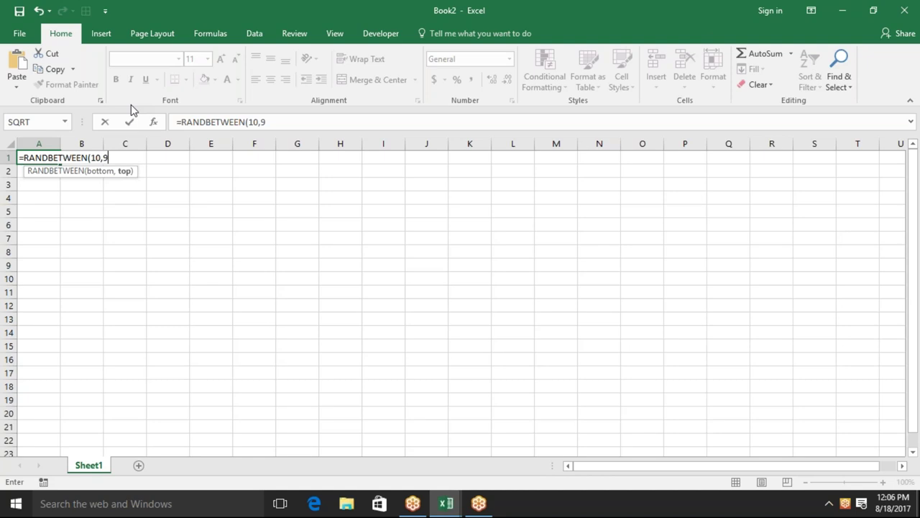
{"action": "type", "text": "0"}
{"action": "key", "text": "Return"}
{"action": "key", "text": "Up"}
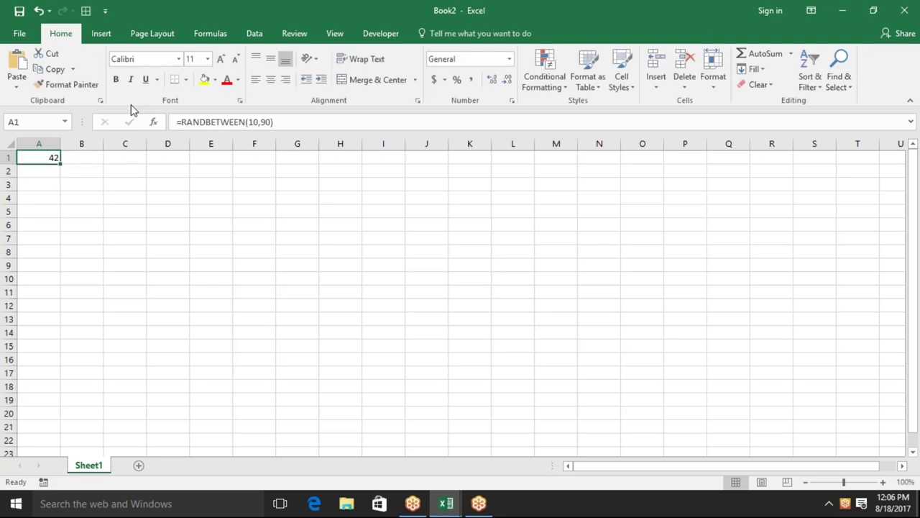
Step: Enter the headers Name, Roll and Amt in A1:C1
{"action": "type", "text": "Name"}
{"action": "key", "text": "Tab"}
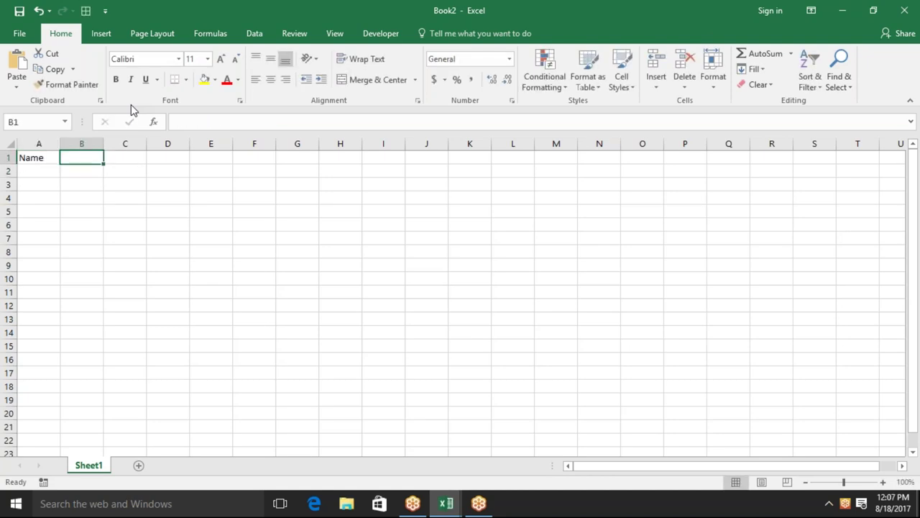
{"action": "type", "text": "Roll"}
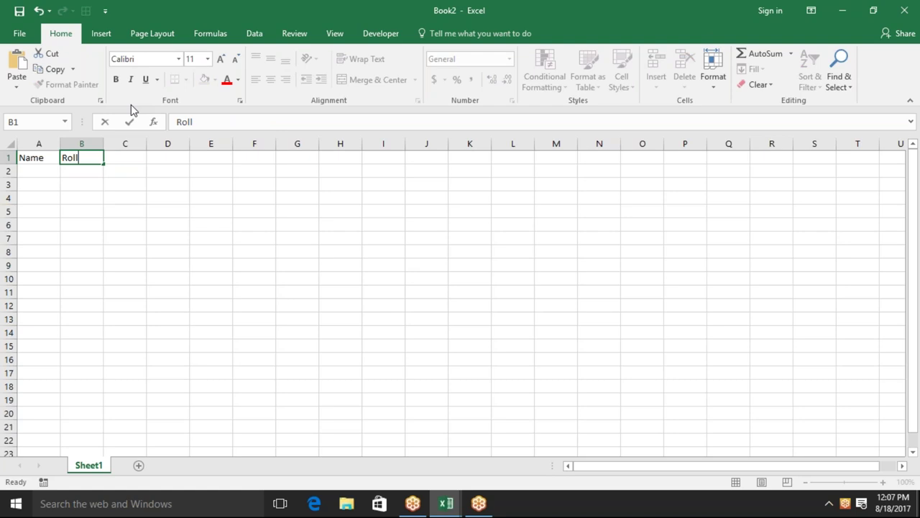
{"action": "key", "text": "Tab"}
{"action": "type", "text": "Amt"}
{"action": "key", "text": "Return"}
Step: Enter a student's name in A2 and fill names down to A7
{"action": "type", "text": "P"}
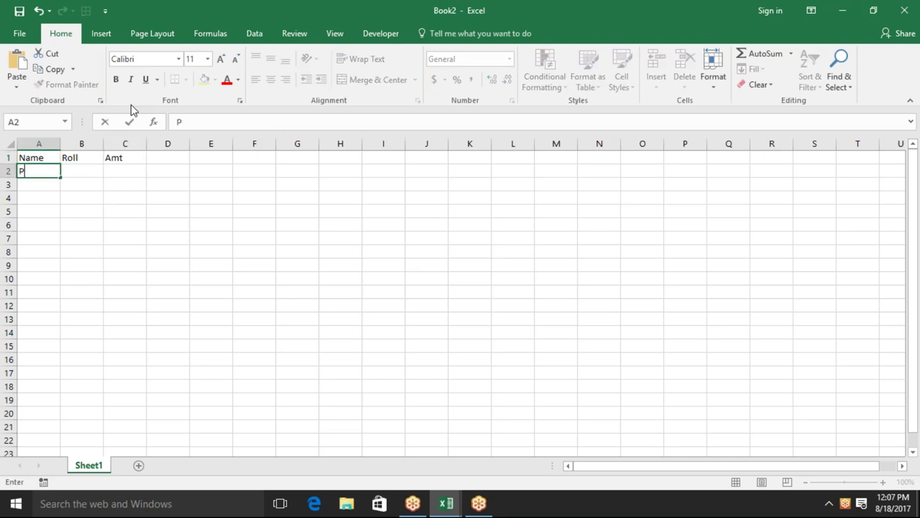
{"action": "type", "text": "ujaa"}
{"action": "key", "text": "BackSpace"}
{"action": "key", "text": "Return"}
{"action": "key", "text": "Up"}
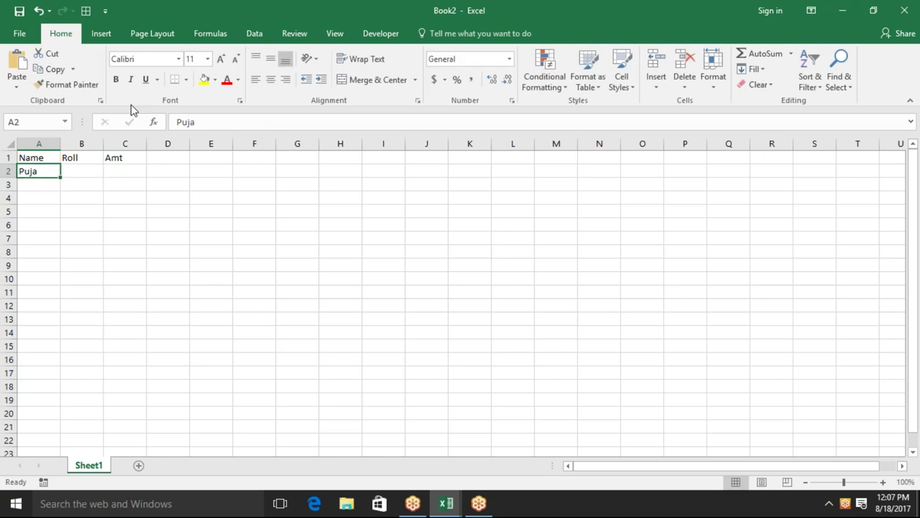
{"action": "left_click_drag", "start_coordinate": [61, 177], "coordinate": [57, 240]}
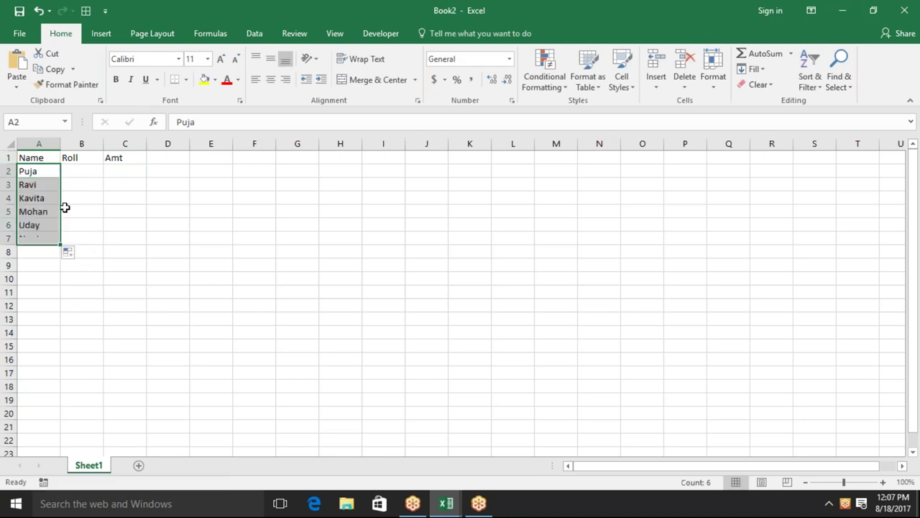
Step: Enter roll numbers 1 through 6 in B2:B7
{"action": "left_click", "coordinate": [76, 167]}
{"action": "type", "text": "1"}
{"action": "key", "text": "Return"}
{"action": "type", "text": "2"}
{"action": "key", "text": "Return"}
{"action": "type", "text": "3"}
{"action": "key", "text": "Return"}
{"action": "type", "text": "4"}
{"action": "key", "text": "Return"}
{"action": "type", "text": "5"}
{"action": "key", "text": "Return"}
{"action": "type", "text": "6"}
{"action": "key", "text": "Return"}
Step: Begin a RANDBETWEEN formula in cell C2
{"action": "key", "text": "Up"}
{"action": "key", "text": "Up"}
{"action": "key", "text": "Up"}
{"action": "key", "text": "Up"}
{"action": "key", "text": "Down"}
{"action": "key", "text": "Right"}
{"action": "key", "text": "F2"}
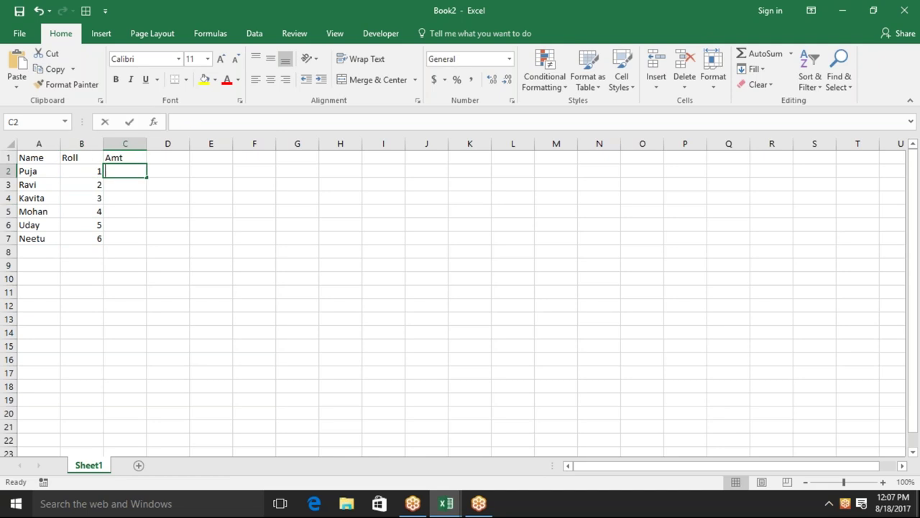
{"action": "type", "text": "=ra"}
{"action": "key", "text": "Down"}
{"action": "key", "text": "Down"}
{"action": "key", "text": "Tab"}
Step: Complete =RANDBETWEEN(10,90) in C2 and fill it down to C7
{"action": "type", "text": "10"}
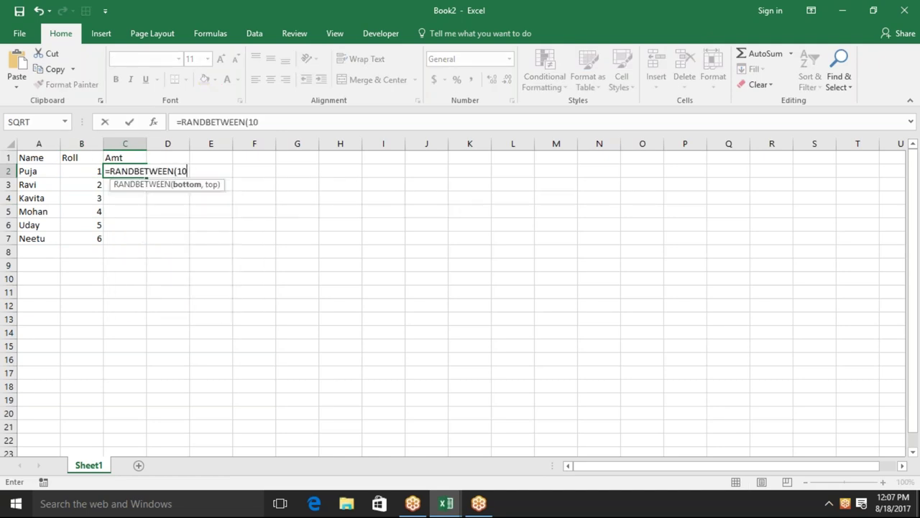
{"action": "type", "text": ",90"}
{"action": "key", "text": "Return"}
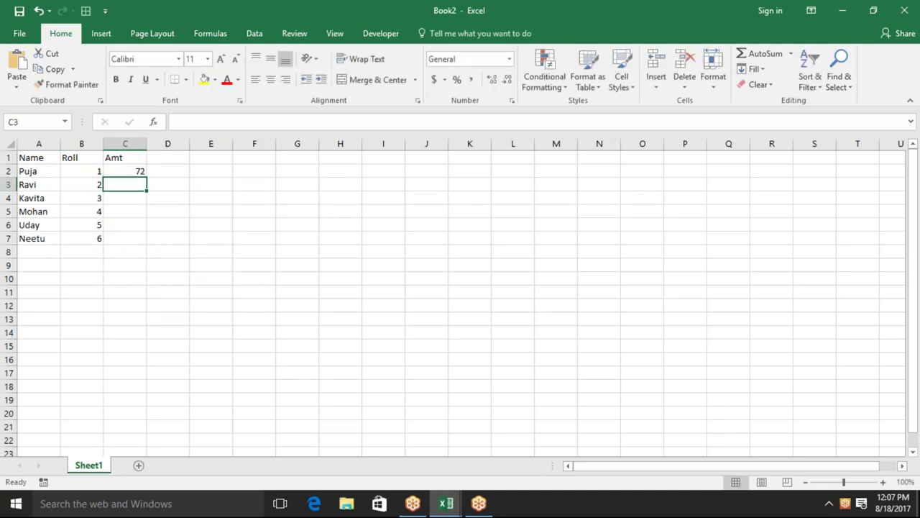
{"action": "key", "text": "Down"}
{"action": "key", "text": "Down"}
{"action": "key", "text": "Down"}
{"action": "key", "text": "ctrl+shift+Up"}
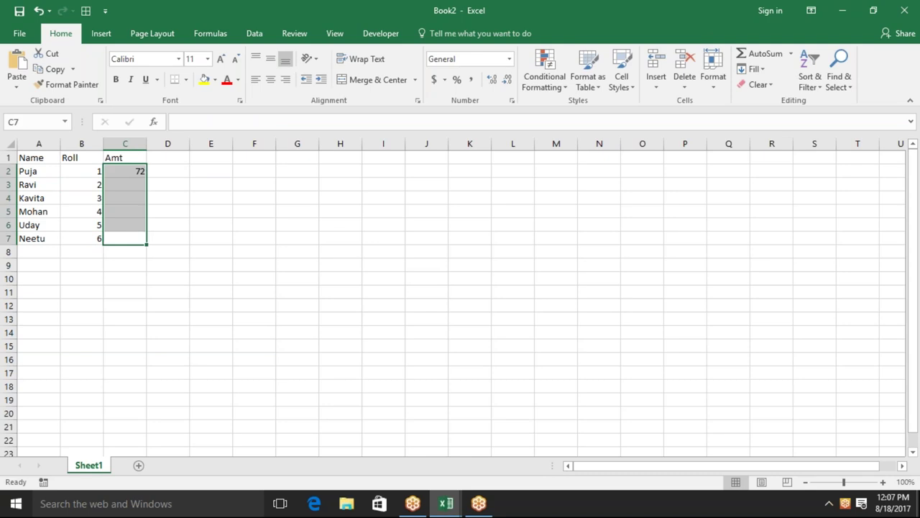
{"action": "key", "text": "ctrl+d"}
Step: Try pasting the Amt amounts as values, then undo to keep the formulas
{"action": "key", "text": "ctrl+c"}
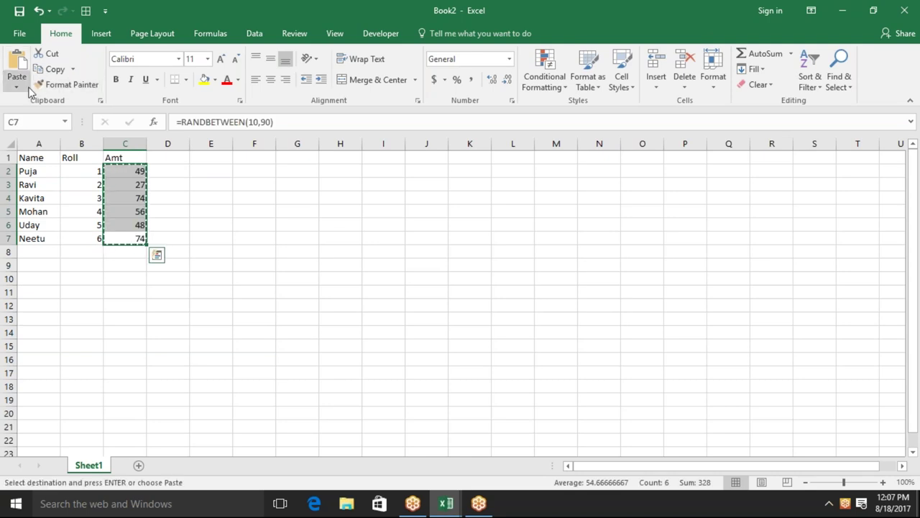
{"action": "left_click", "coordinate": [27, 88]}
{"action": "left_click", "coordinate": [14, 174]}
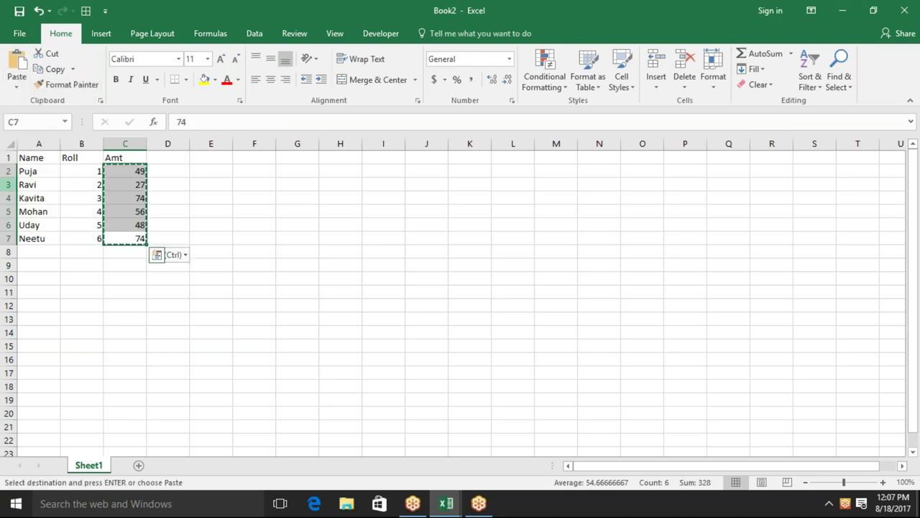
{"action": "key", "text": "ctrl+z"}
{"action": "key", "text": "Escape"}
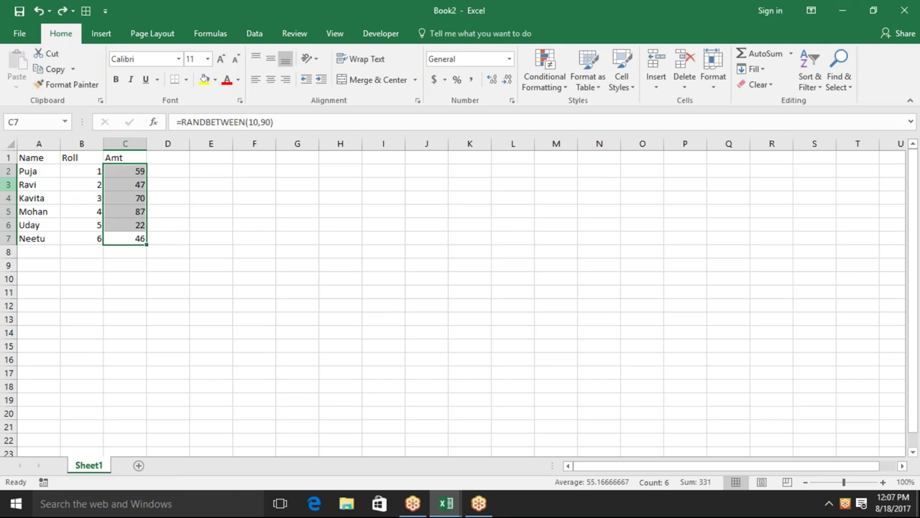
Step: Give table A1:C7 a yellow fill and All Borders
{"action": "left_click", "coordinate": [124, 157]}
{"action": "mouse_move", "coordinate": [39, 156]}
{"action": "left_mouse_down"}
{"action": "mouse_move", "coordinate": [81, 238]}
{"action": "mouse_move", "coordinate": [129, 238]}
{"action": "left_mouse_up"}
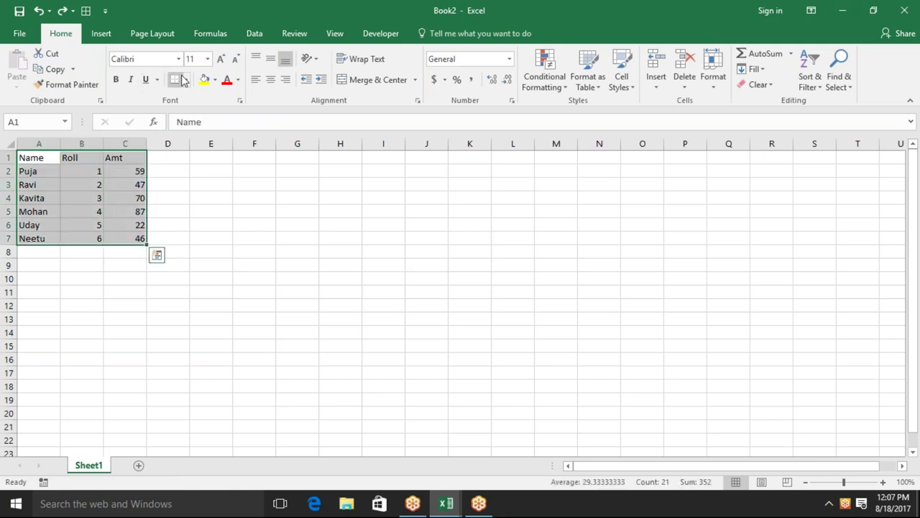
{"action": "left_click", "coordinate": [204, 79]}
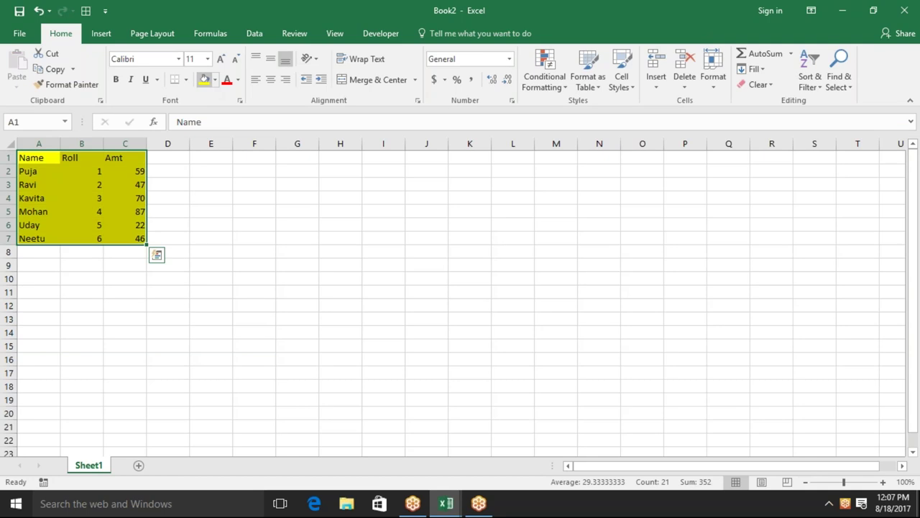
{"action": "left_click", "coordinate": [185, 79]}
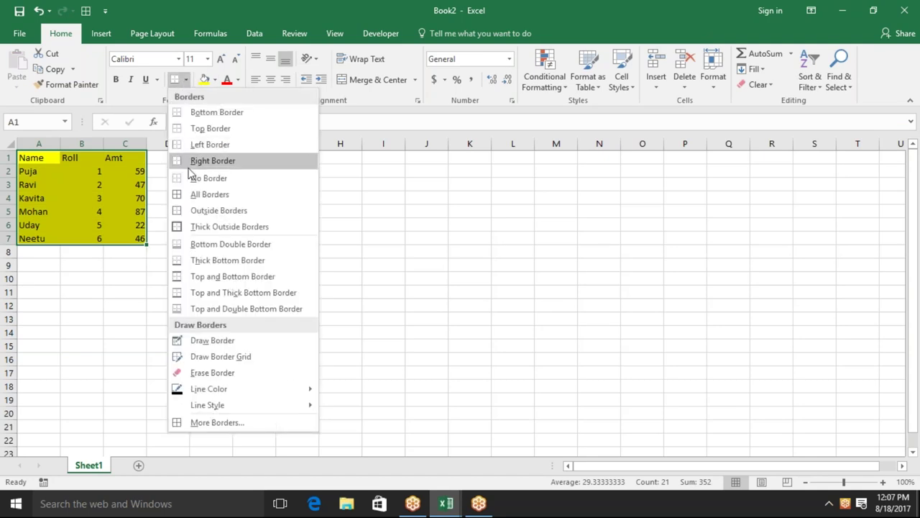
{"action": "left_click", "coordinate": [188, 194]}
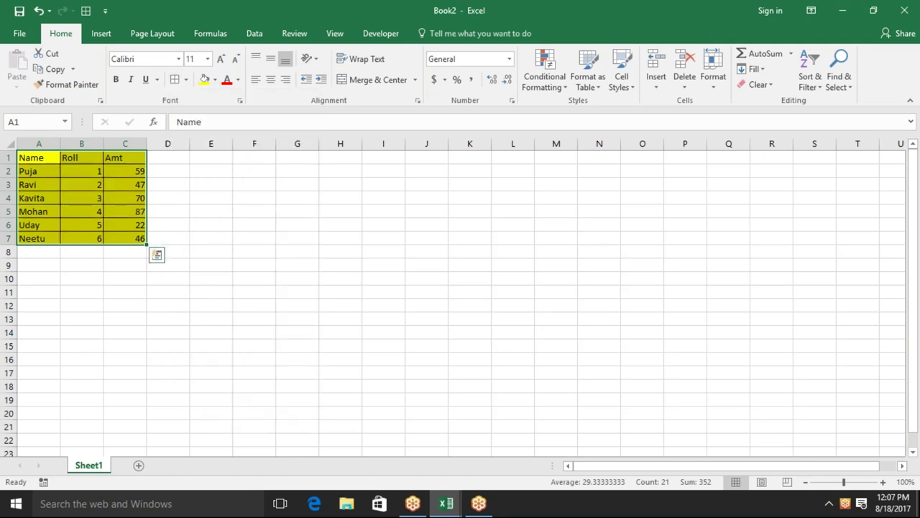
{"action": "left_click", "coordinate": [220, 216]}
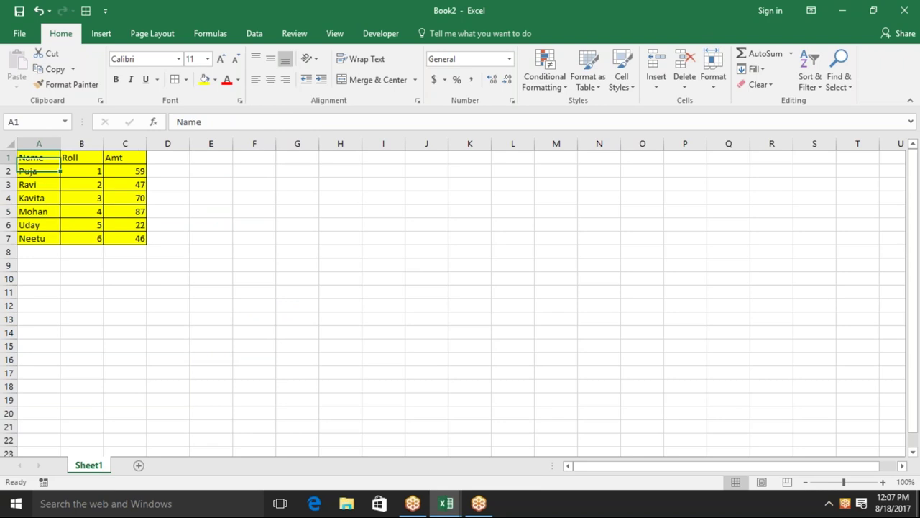
Step: Copy table A1:C7 and select I1 as the destination
{"action": "left_click_drag", "start_coordinate": [39, 157], "coordinate": [125, 238]}
{"action": "key", "text": "ctrl+c"}
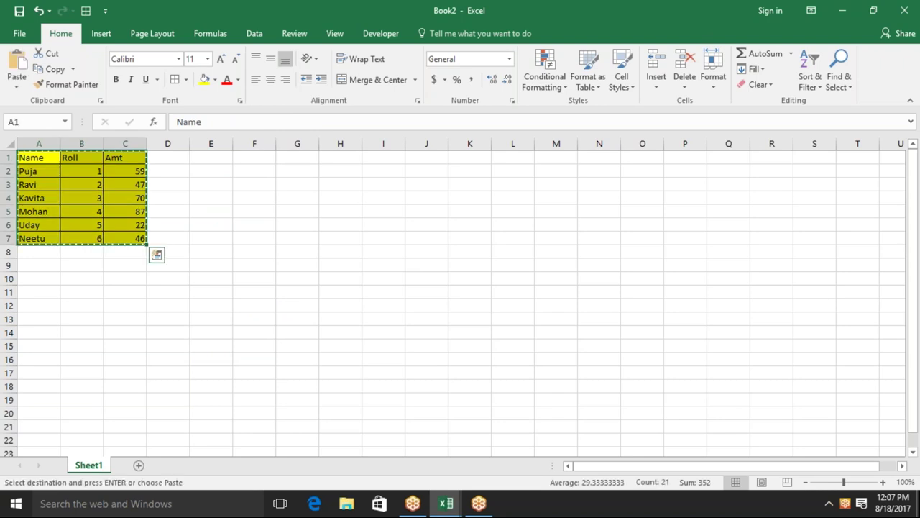
{"action": "left_click", "coordinate": [383, 157]}
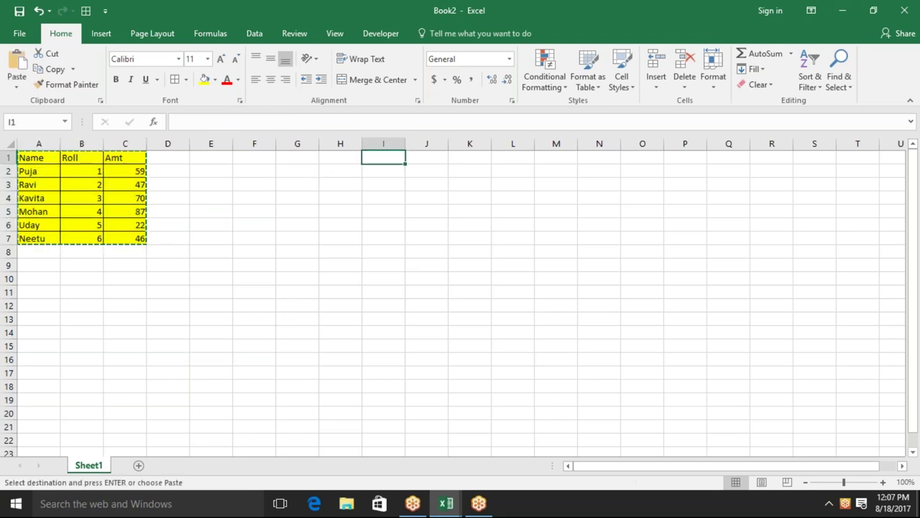
Step: Paste the copied table at I1 and inspect the Roll and Amt cells
{"action": "key", "text": "ctrl+v"}
{"action": "left_click", "coordinate": [99, 186]}
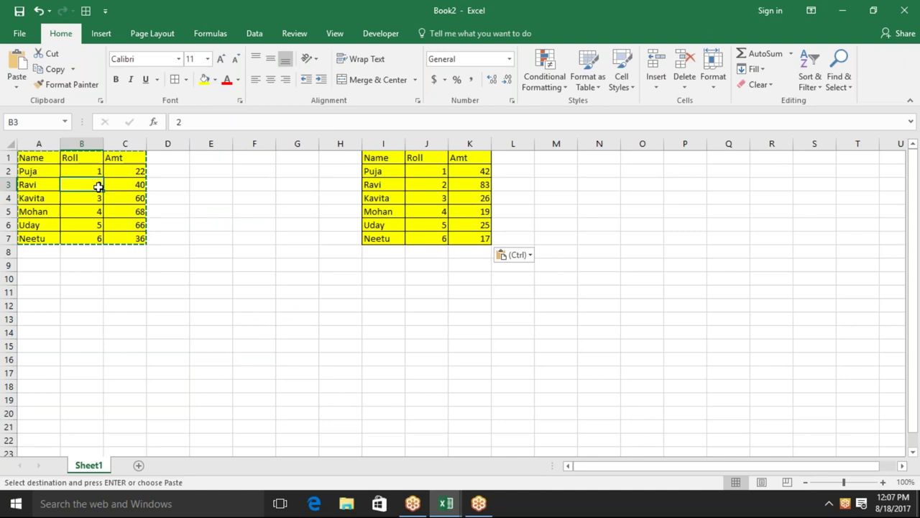
{"action": "left_click", "coordinate": [425, 188]}
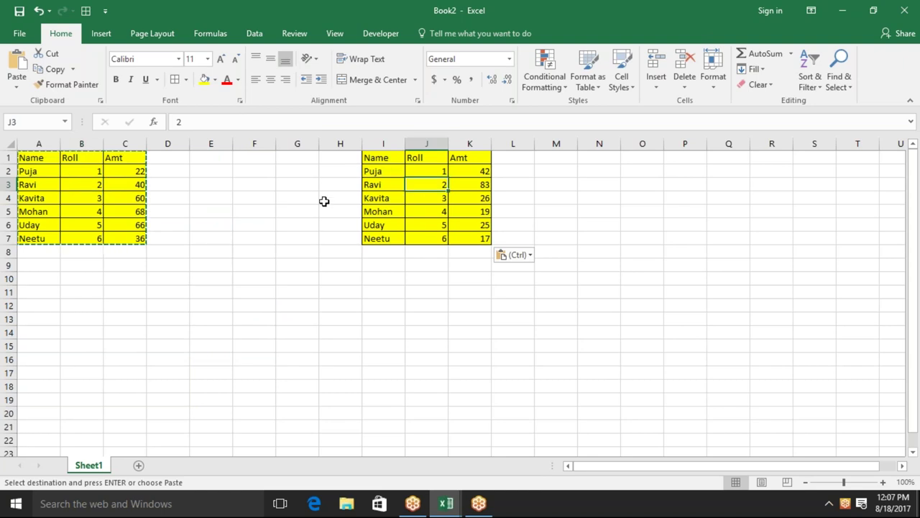
{"action": "left_click", "coordinate": [131, 168]}
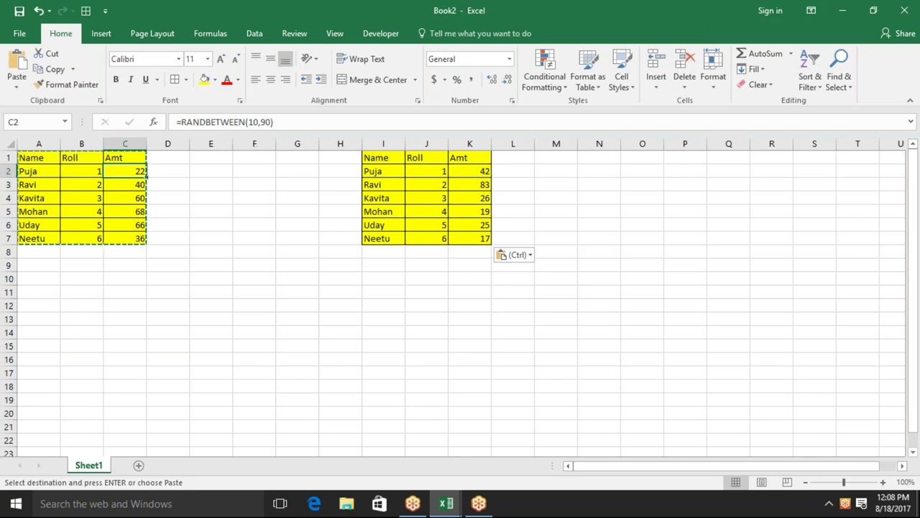
Step: Recalculate the sheet so the random Amt values change
{"action": "left_click", "coordinate": [240, 213]}
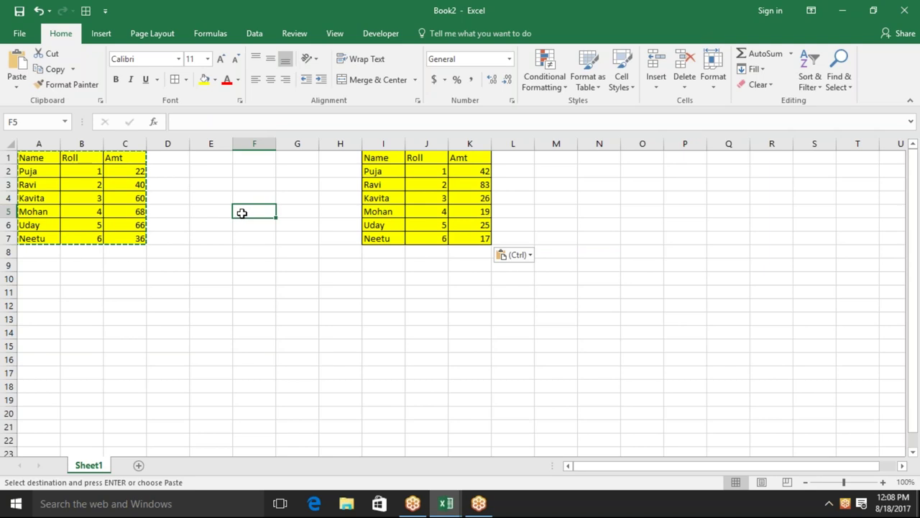
{"action": "key", "text": "F2"}
{"action": "key", "text": "Return"}
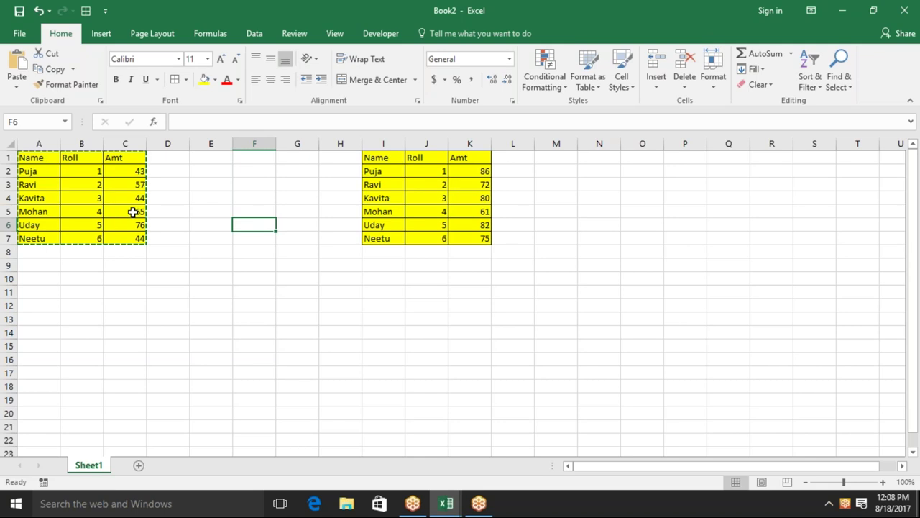
Step: Select A1:C7 using Ctrl+Shift+arrow keys
{"action": "key", "text": "Up"}
{"action": "key", "text": "Up"}
{"action": "key", "text": "Up"}
{"action": "key", "text": "Left"}
{"action": "key", "text": "Left"}
{"action": "key", "text": "Left"}
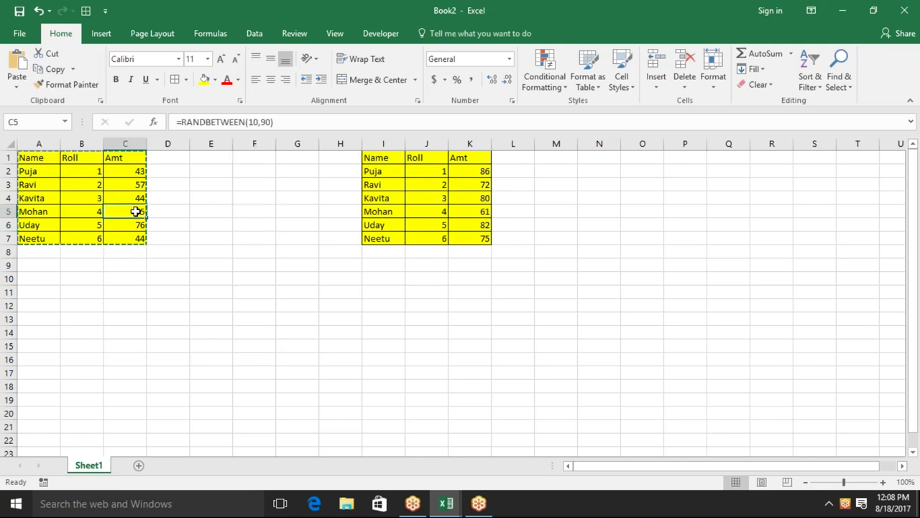
{"action": "key", "text": "Left"}
{"action": "key", "text": "Left"}
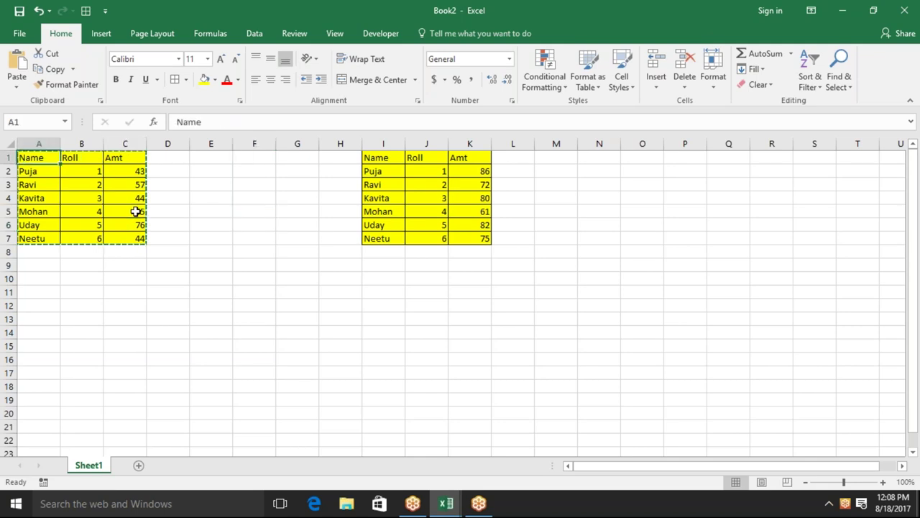
{"action": "key", "text": "ctrl+shift+Right"}
{"action": "key", "text": "ctrl+shift+Down"}
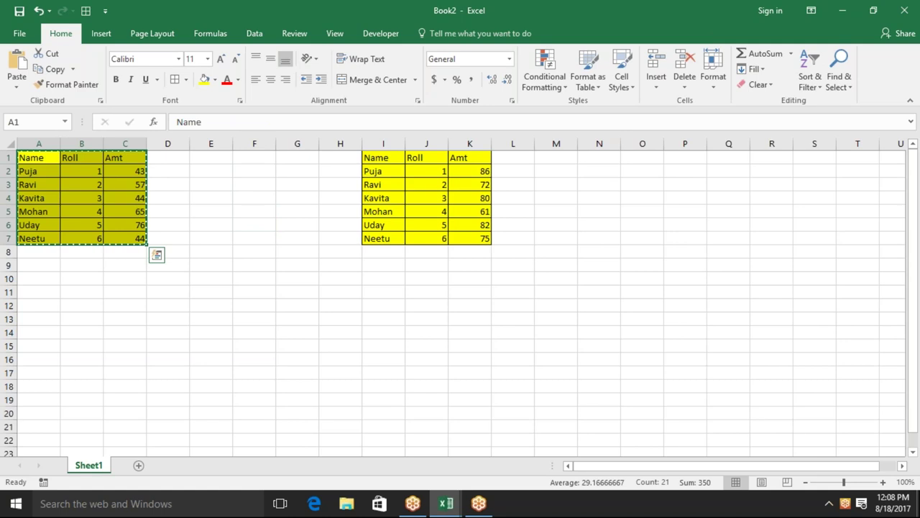
{"action": "left_click", "coordinate": [419, 174]}
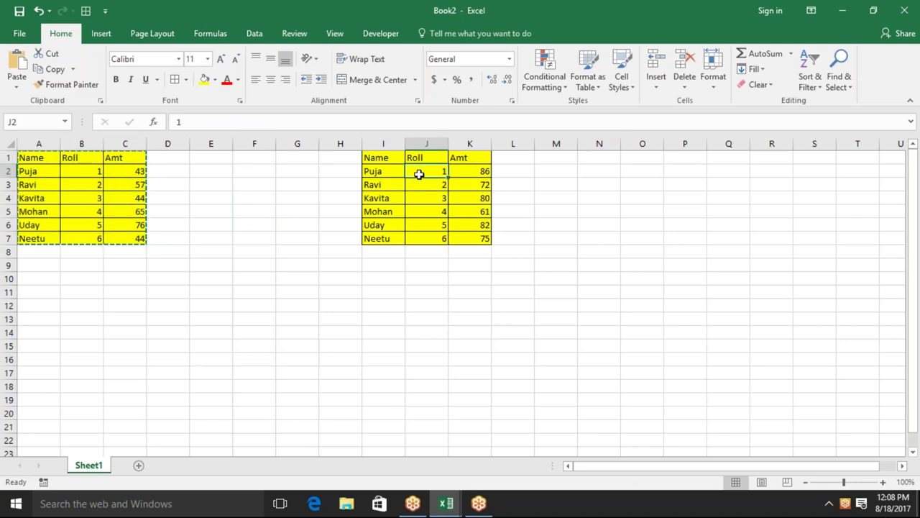
Step: Add Sheet2 and fill A1:N24 with =RANDBETWEEN(10,90)
{"action": "left_click", "coordinate": [139, 465]}
{"action": "type", "text": "=ra"}
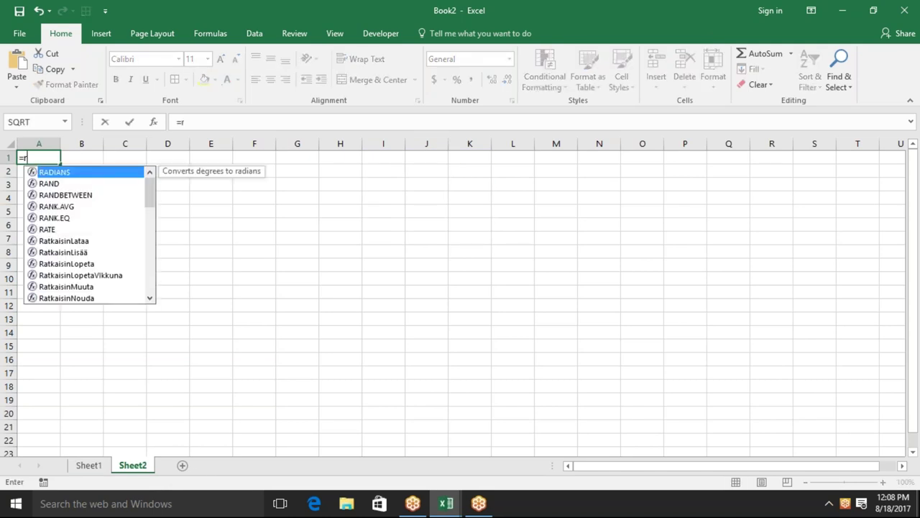
{"action": "key", "text": "Down"}
{"action": "key", "text": "Down"}
{"action": "key", "text": "Tab"}
{"action": "type", "text": "10"}
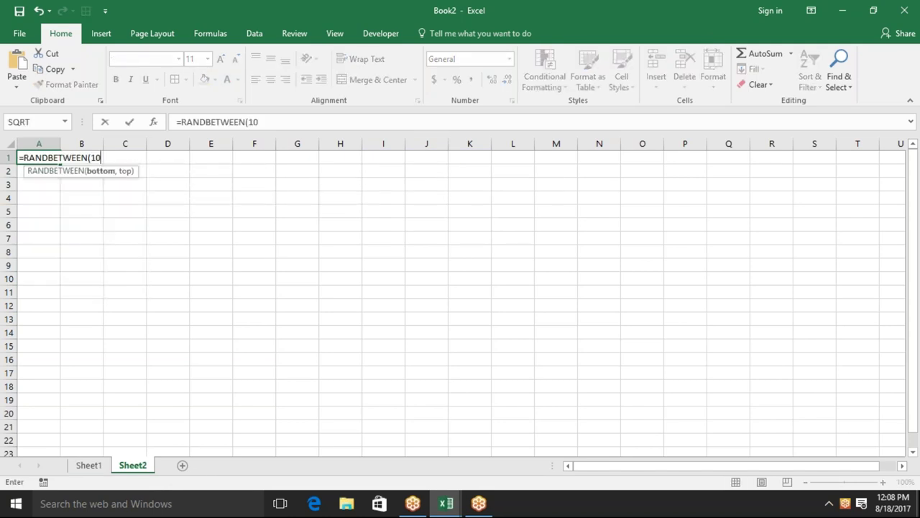
{"action": "type", "text": ",90)"}
{"action": "key", "text": "Return"}
{"action": "left_click", "coordinate": [39, 158]}
{"action": "mouse_move", "coordinate": [39, 158]}
{"action": "left_mouse_down"}
{"action": "mouse_move", "coordinate": [556, 170]}
{"action": "mouse_move", "coordinate": [618, 282]}
{"action": "mouse_move", "coordinate": [620, 452]}
{"action": "left_mouse_up"}
{"action": "key", "text": "ctrl+d"}
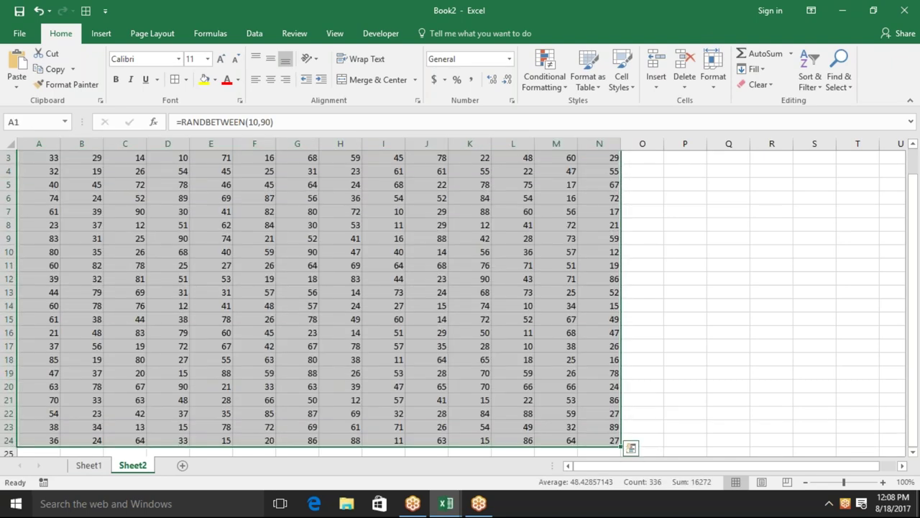
Step: Convert the A1:N24 random numbers into fixed values with Paste Values
{"action": "key", "text": "ctrl+c"}
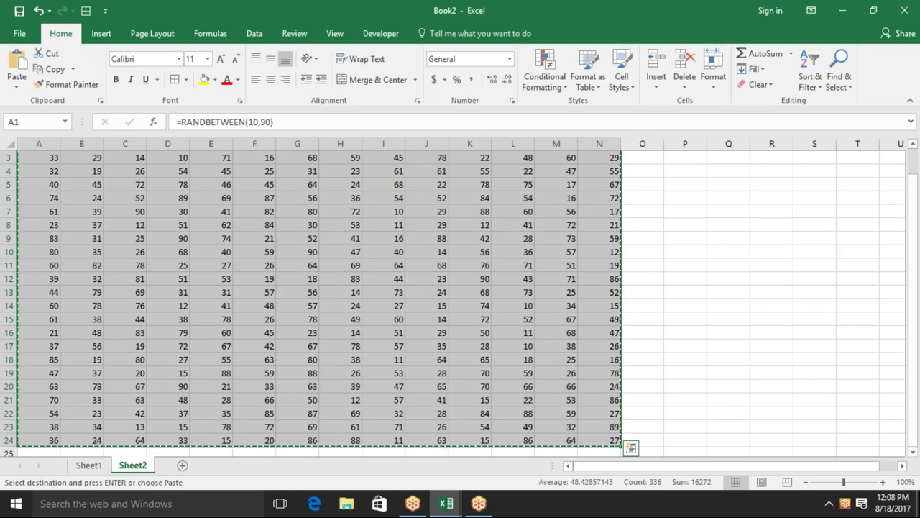
{"action": "left_click", "coordinate": [17, 86]}
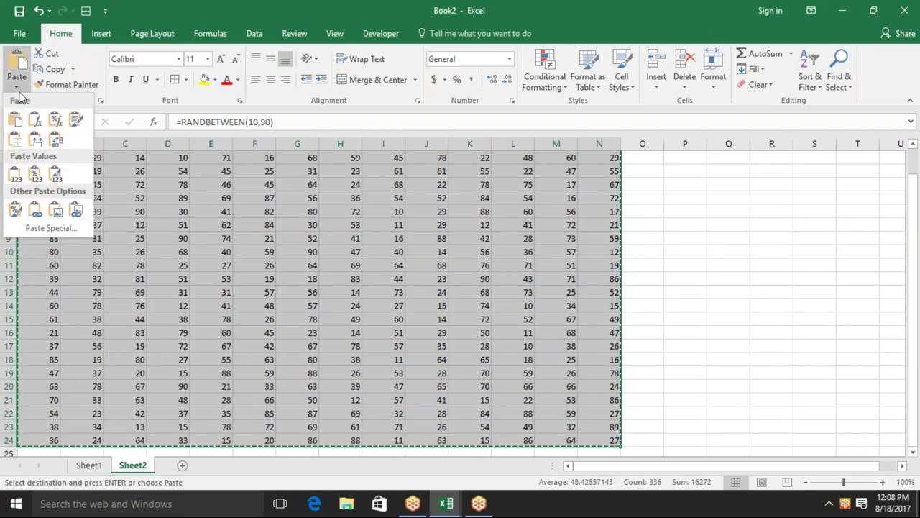
{"action": "left_click", "coordinate": [15, 174]}
{"action": "key", "text": "Escape"}
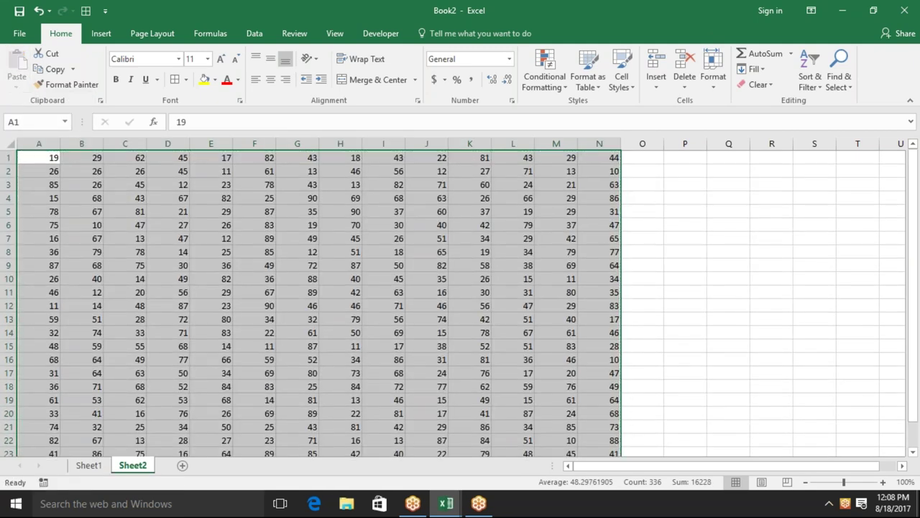
{"action": "left_click", "coordinate": [39, 157]}
{"action": "key", "text": "Right"}
{"action": "key", "text": "Right"}
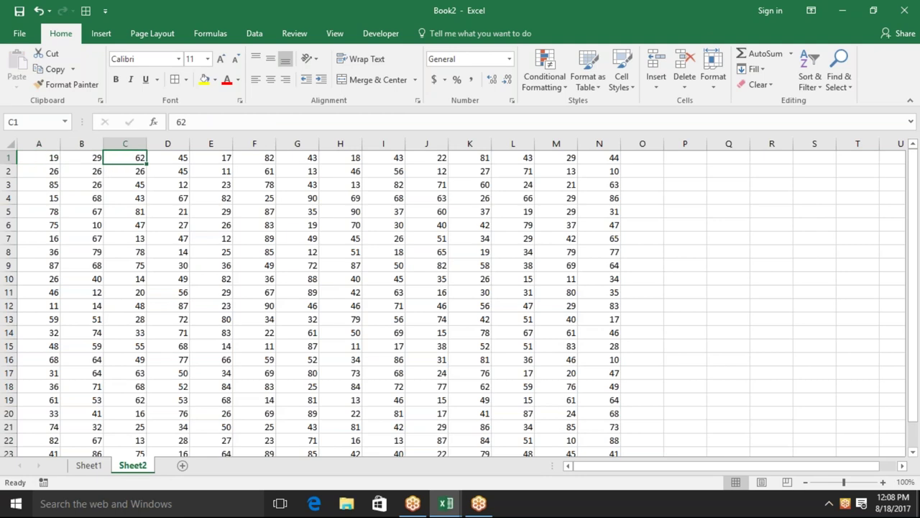
{"action": "left_click", "coordinate": [128, 240]}
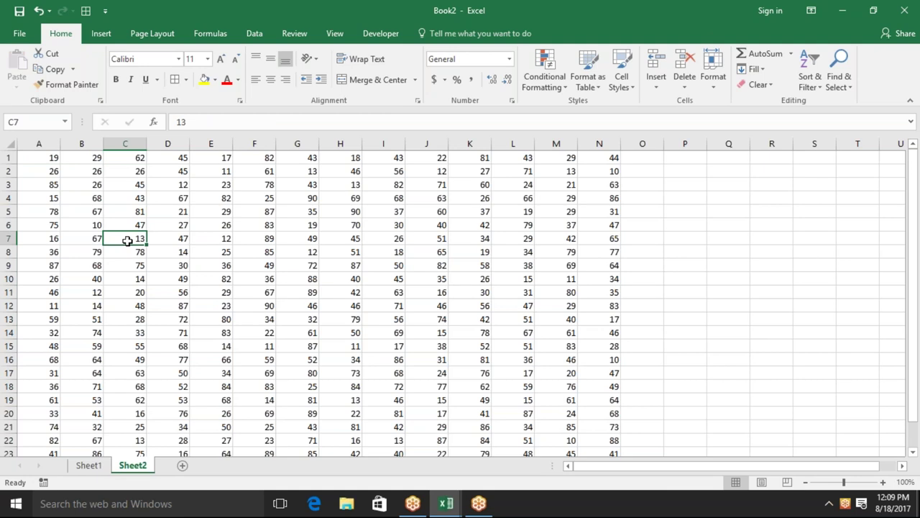
{"action": "key", "text": "ctrl+a"}
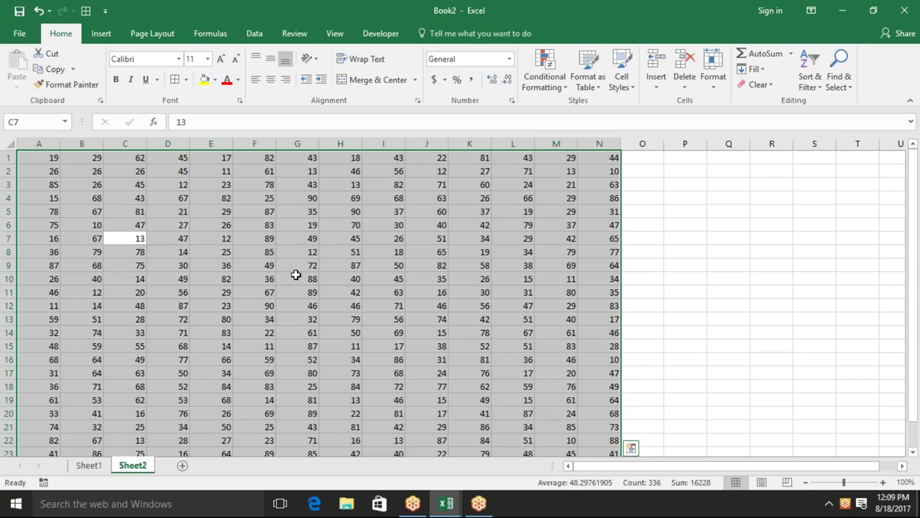
{"action": "key", "text": "ctrl+a"}
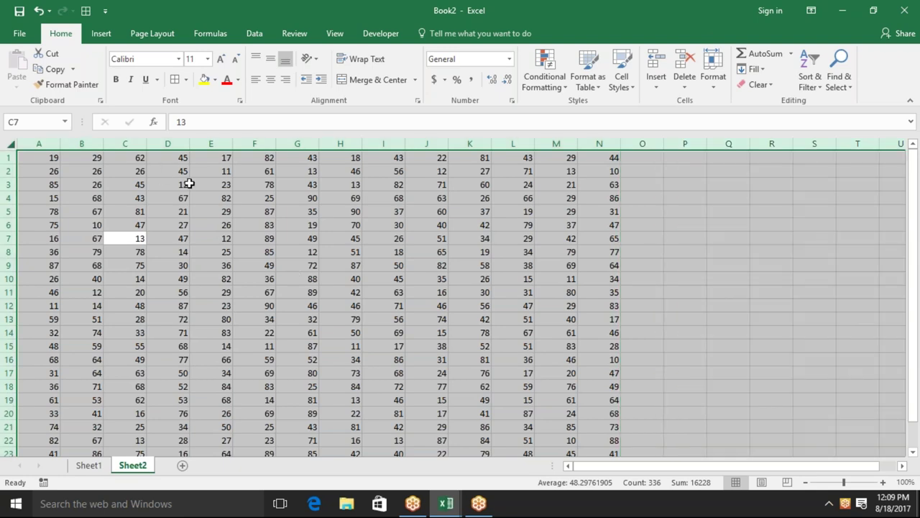
{"action": "left_click", "coordinate": [334, 238]}
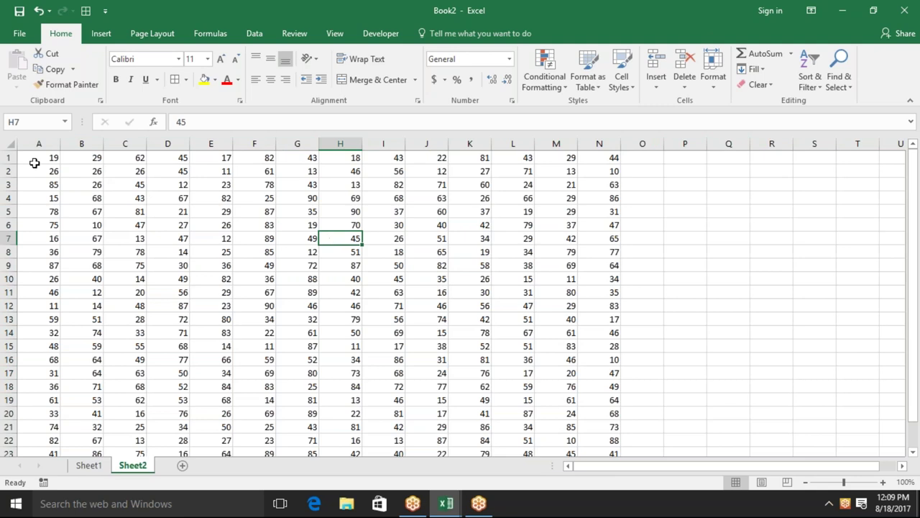
{"action": "left_click", "coordinate": [12, 144]}
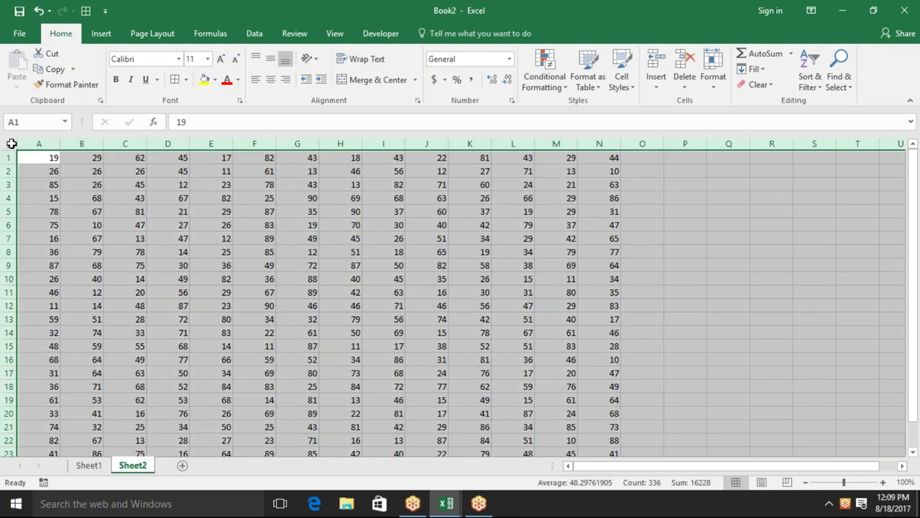
{"action": "left_click", "coordinate": [298, 250]}
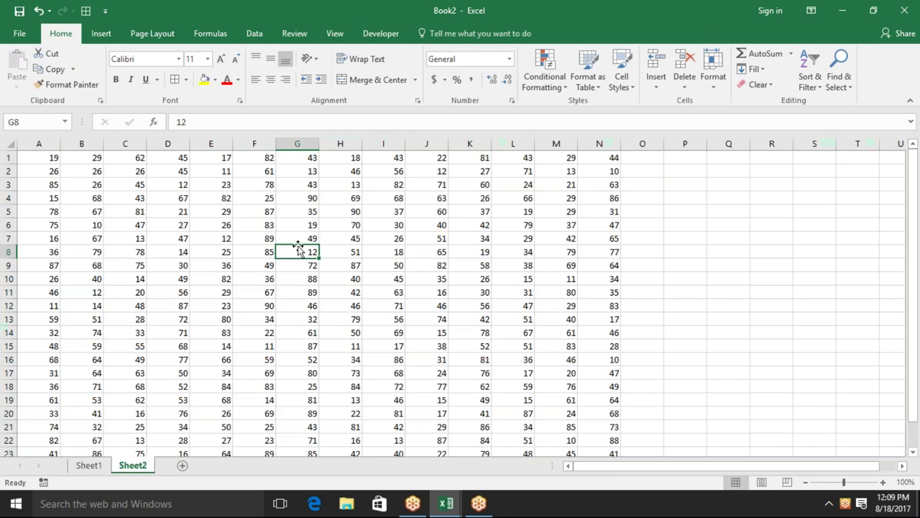
{"action": "left_click", "coordinate": [614, 238]}
{"action": "left_click", "coordinate": [641, 238]}
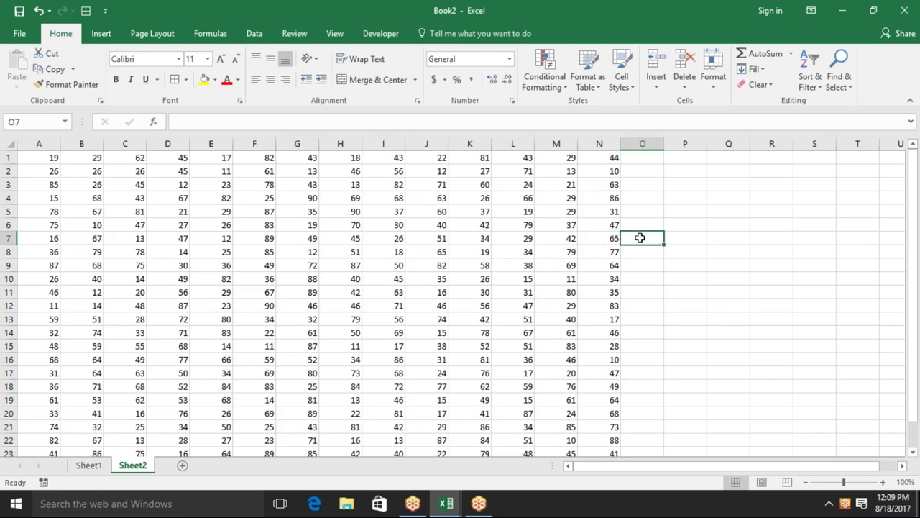
{"action": "type", "text": "as"}
{"action": "left_click", "coordinate": [685, 265]}
{"action": "type", "text": "as"}
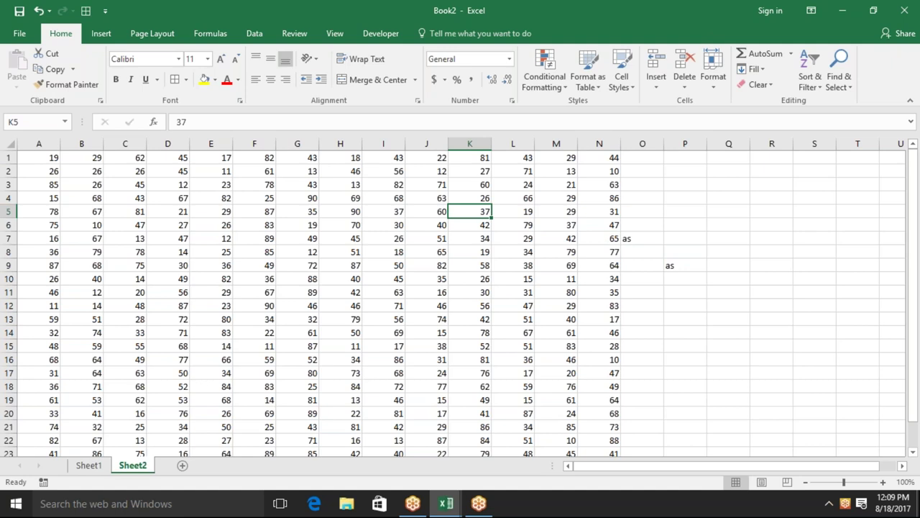
{"action": "key", "text": "ctrl+a"}
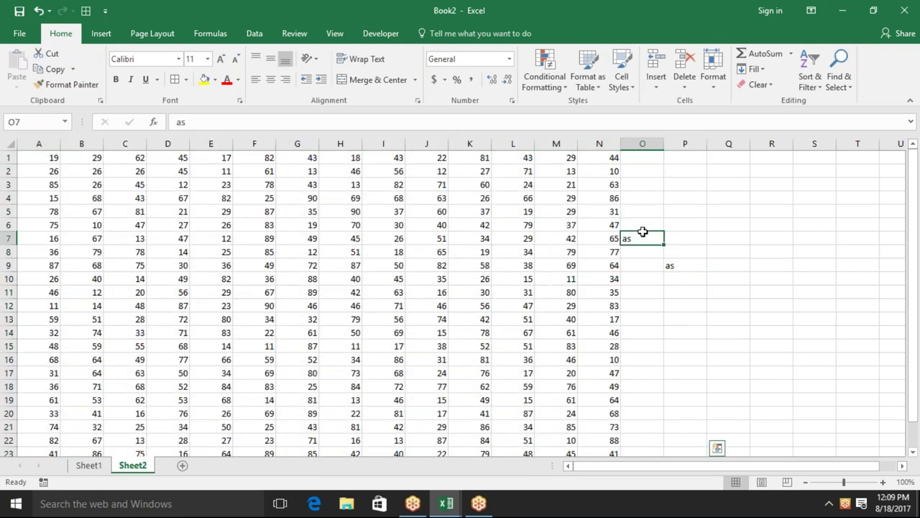
{"action": "left_click_drag", "start_coordinate": [643, 232], "coordinate": [684, 294]}
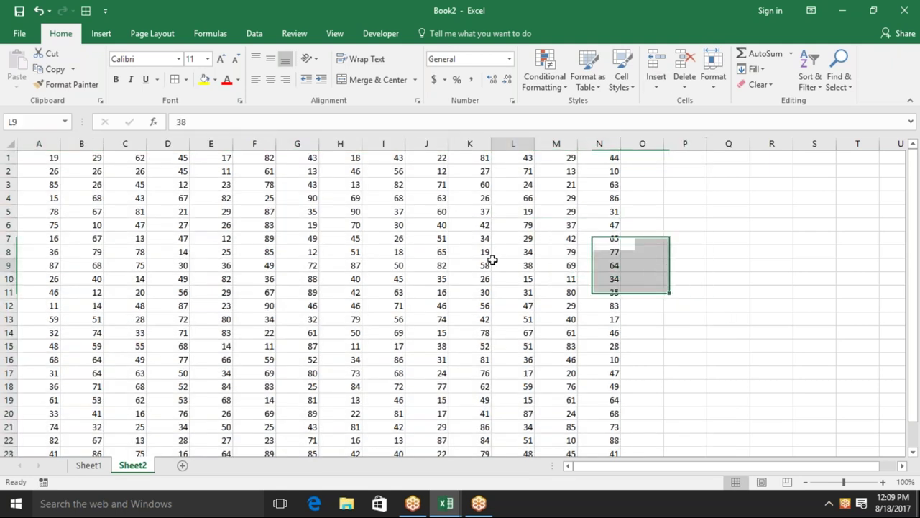
{"action": "left_click", "coordinate": [528, 266]}
{"action": "key", "text": "ctrl+a"}
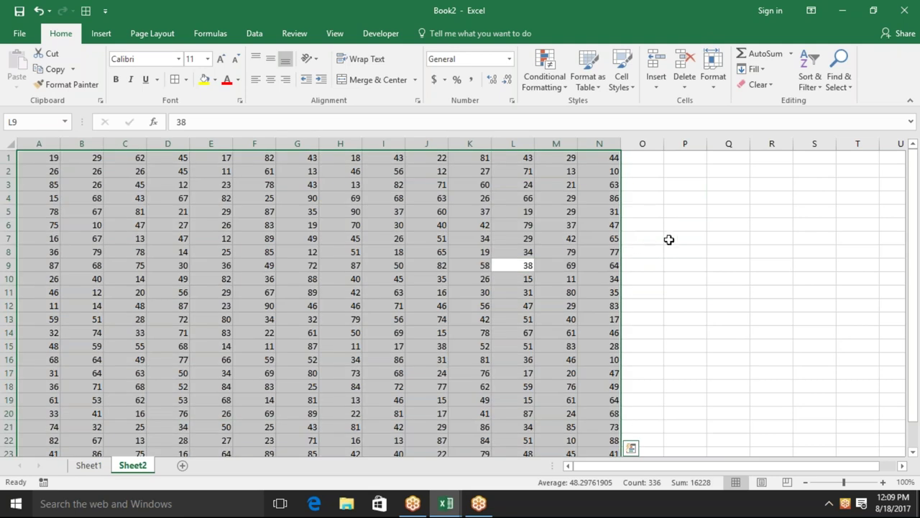
{"action": "left_click", "coordinate": [671, 239], "text": "shift"}
{"action": "left_click", "coordinate": [530, 228]}
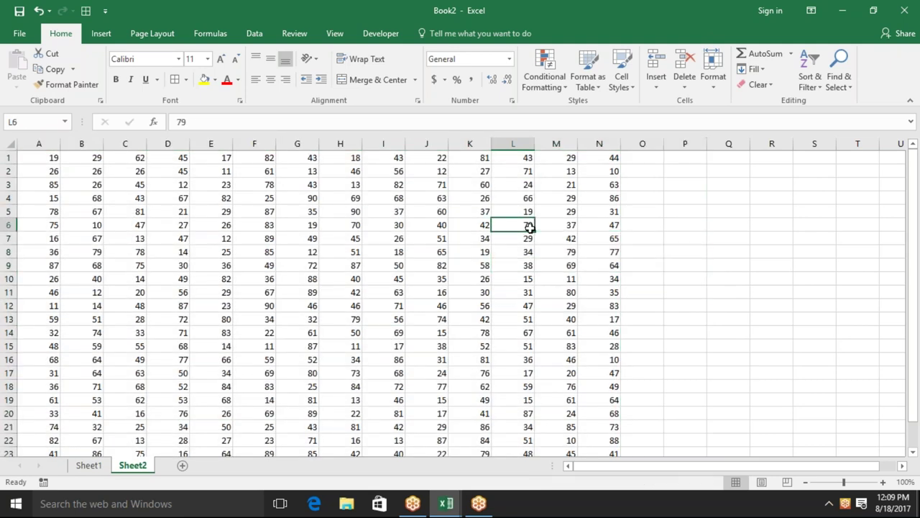
{"action": "left_click", "coordinate": [115, 198]}
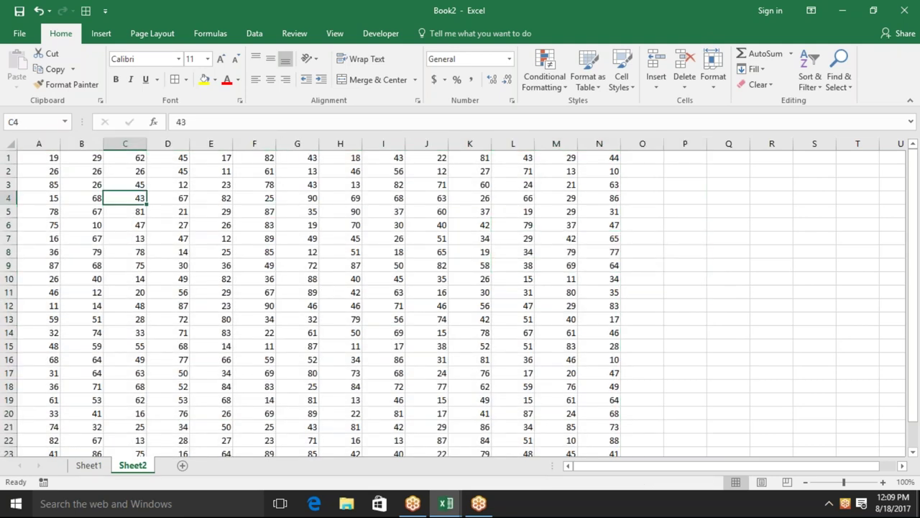
{"action": "key", "text": "ctrl+Up"}
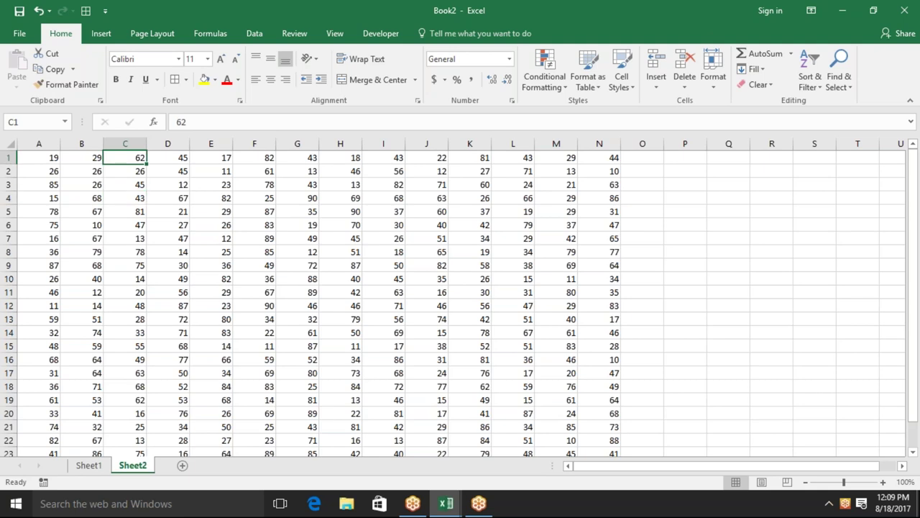
{"action": "key", "text": "ctrl+Left"}
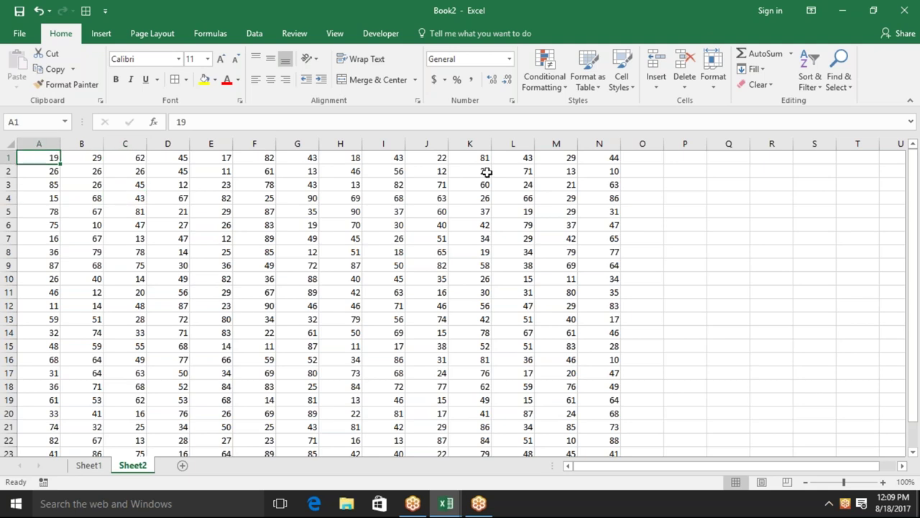
{"action": "left_click", "coordinate": [903, 33]}
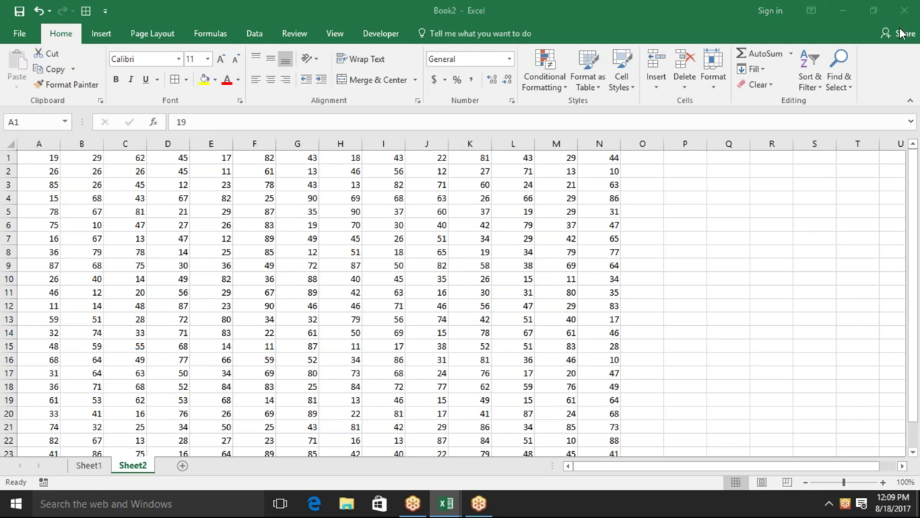
Step: Scroll through the Sheet2 number grid and select a few cells
{"action": "left_click_drag", "start_coordinate": [918, 243], "coordinate": [917, 333]}
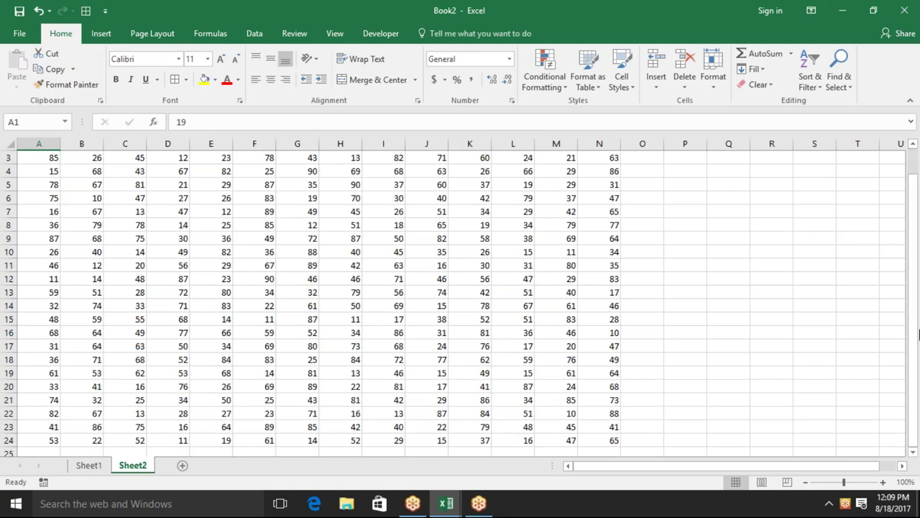
{"action": "left_click", "coordinate": [606, 440], "text": "shift"}
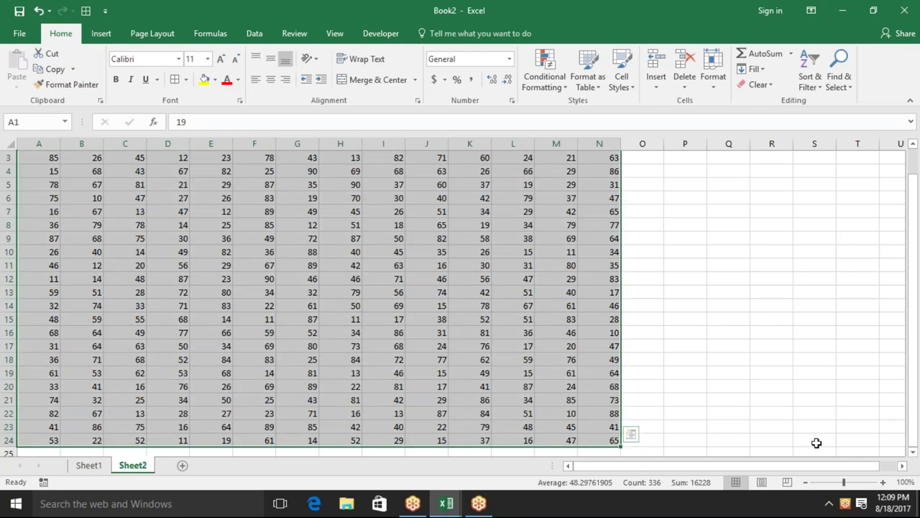
{"action": "left_click_drag", "start_coordinate": [914, 430], "coordinate": [913, 403]}
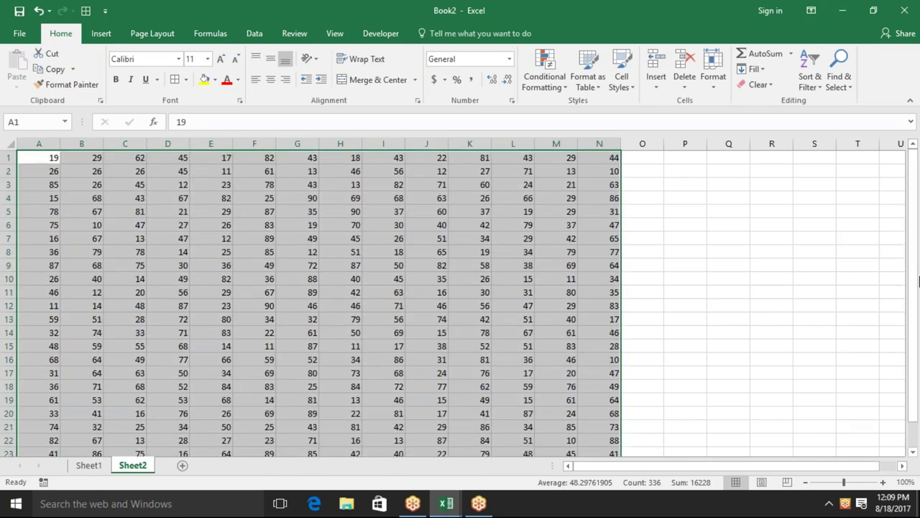
{"action": "left_click", "coordinate": [471, 187]}
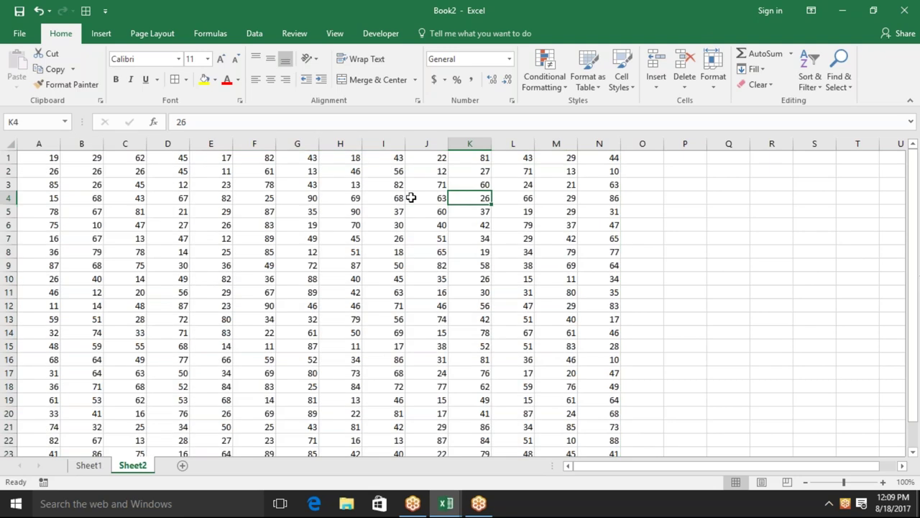
{"action": "left_click", "coordinate": [212, 225]}
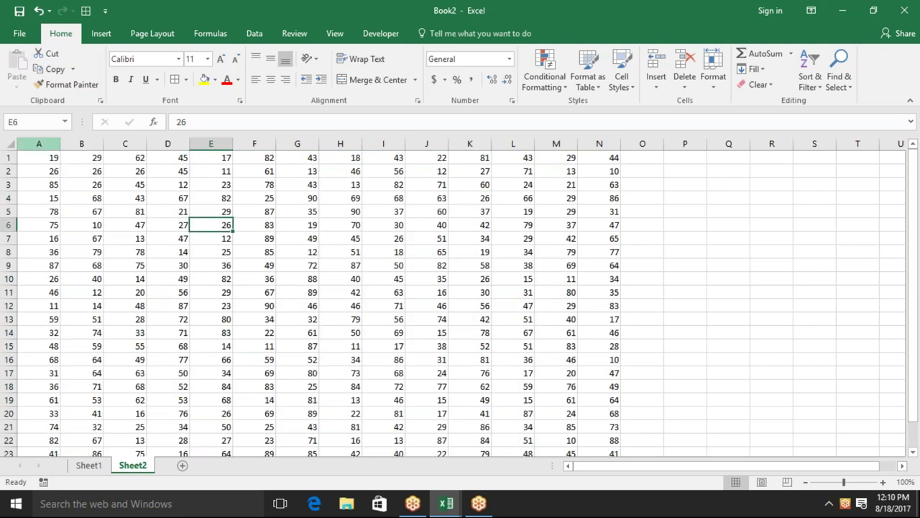
{"action": "left_click", "coordinate": [47, 157]}
Step: Jump to the edges of the A1:N24 data with Ctrl+arrow keys
{"action": "key", "text": "Down"}
{"action": "key", "text": "Down"}
{"action": "key", "text": "Down"}
{"action": "key", "text": "Down"}
{"action": "key", "text": "Down"}
{"action": "key", "text": "Down"}
{"action": "key", "text": "Down"}
{"action": "key", "text": "Up"}
{"action": "key", "text": "Up"}
{"action": "key", "text": "Up"}
{"action": "key", "text": "Up"}
{"action": "key", "text": "Up"}
{"action": "key", "text": "Up"}
{"action": "key", "text": "Up"}
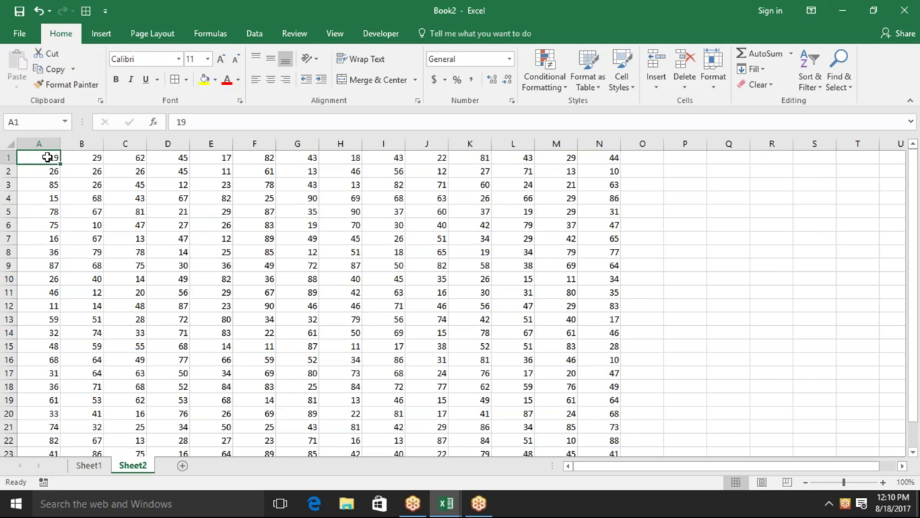
{"action": "key", "text": "ctrl+Down"}
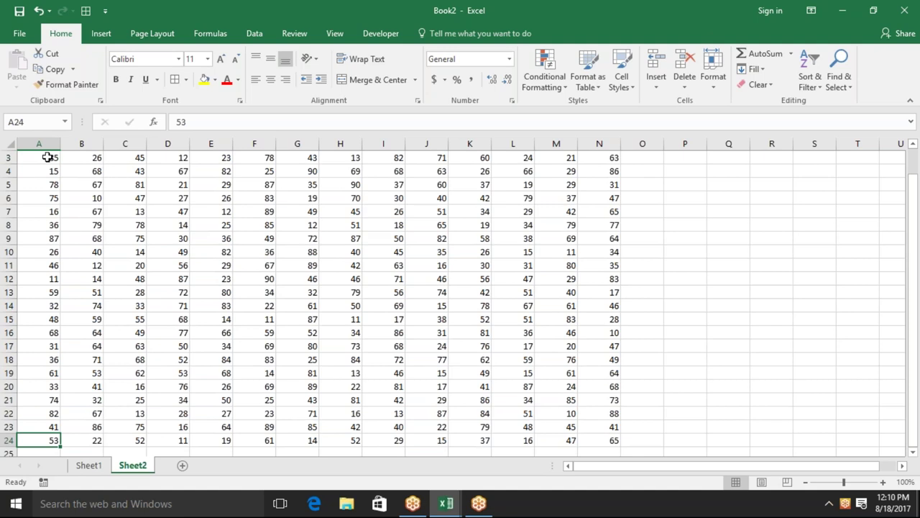
{"action": "key", "text": "ctrl+Up"}
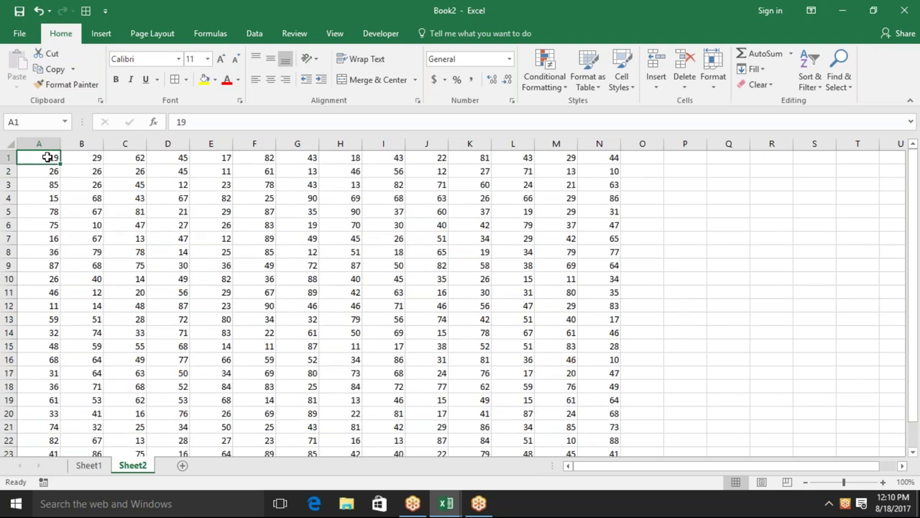
{"action": "key", "text": "ctrl+Right"}
{"action": "key", "text": "ctrl+Left"}
{"action": "key", "text": "ctrl+Right"}
{"action": "key", "text": "ctrl+Right"}
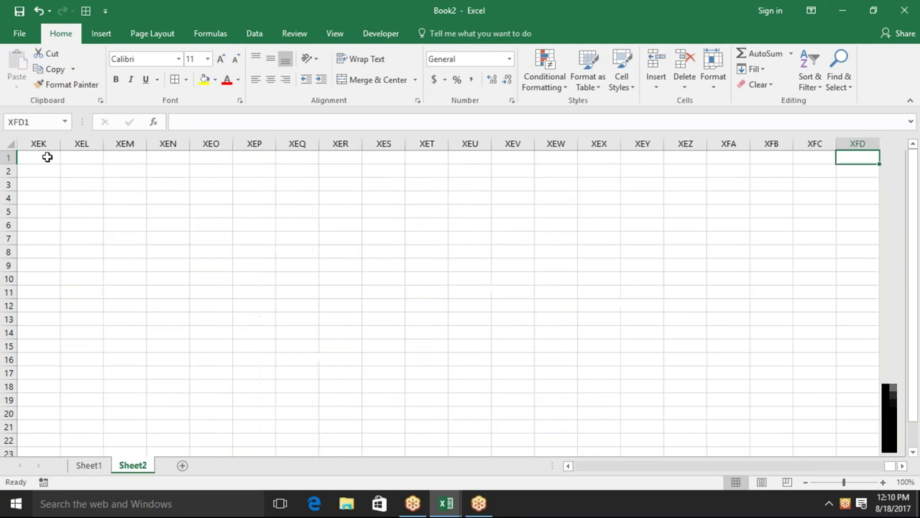
{"action": "key", "text": "ctrl+Left"}
{"action": "key", "text": "ctrl+Left"}
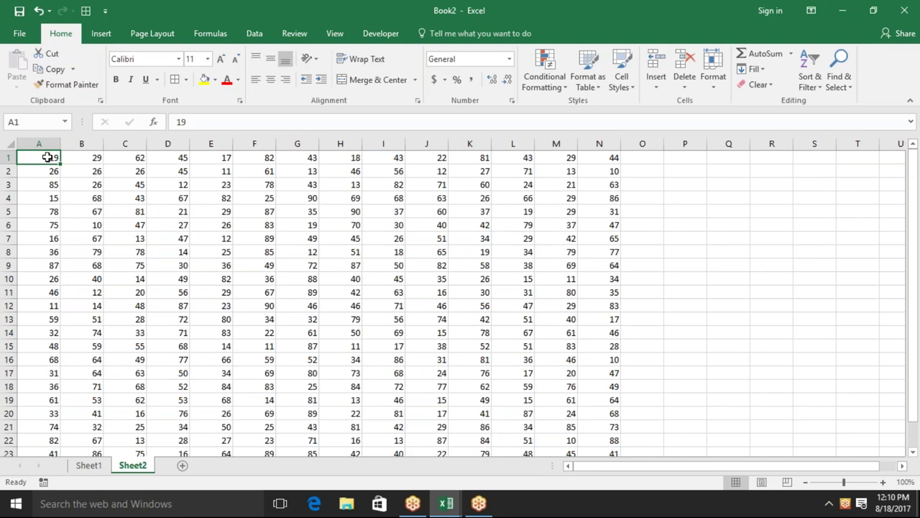
Step: Select A1:N24 with Ctrl+Shift+arrows, return to A1, and go to Sheet1
{"action": "key", "text": "ctrl+shift+Right"}
{"action": "key", "text": "ctrl+shift+Down"}
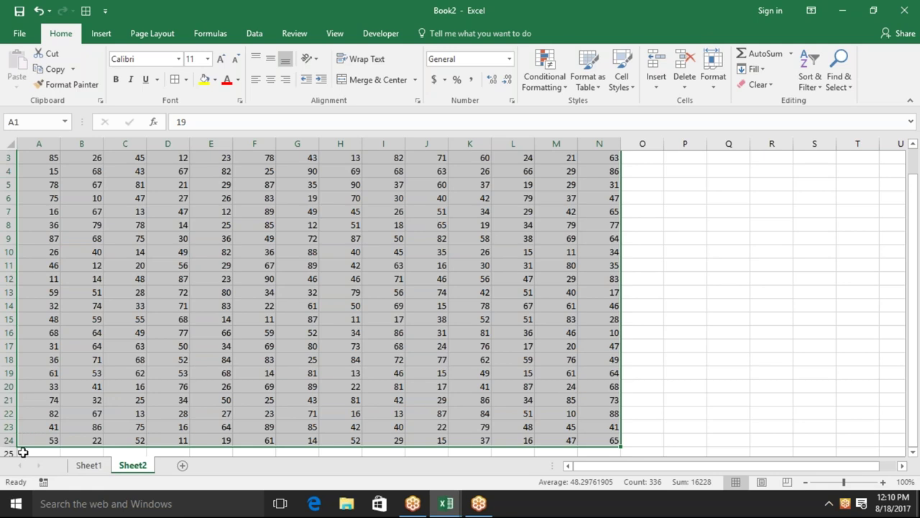
{"action": "key", "text": "ctrl+Home"}
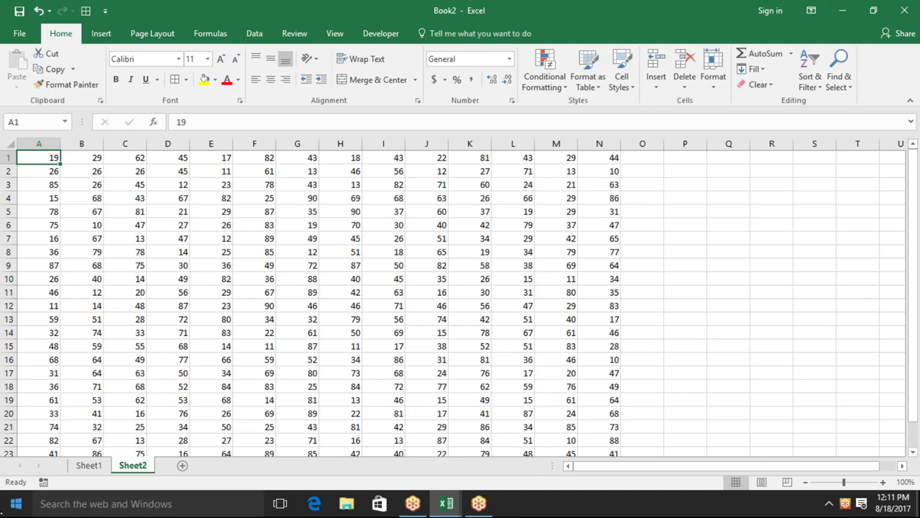
{"action": "left_click", "coordinate": [81, 465]}
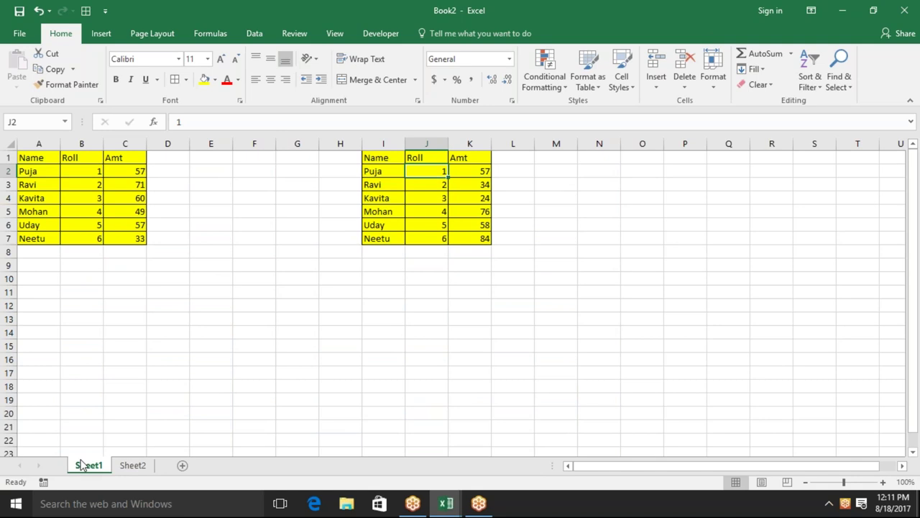
Step: Copy table A1:C7 with Ctrl+A and paste it starting at cell I1
{"action": "left_click", "coordinate": [98, 234]}
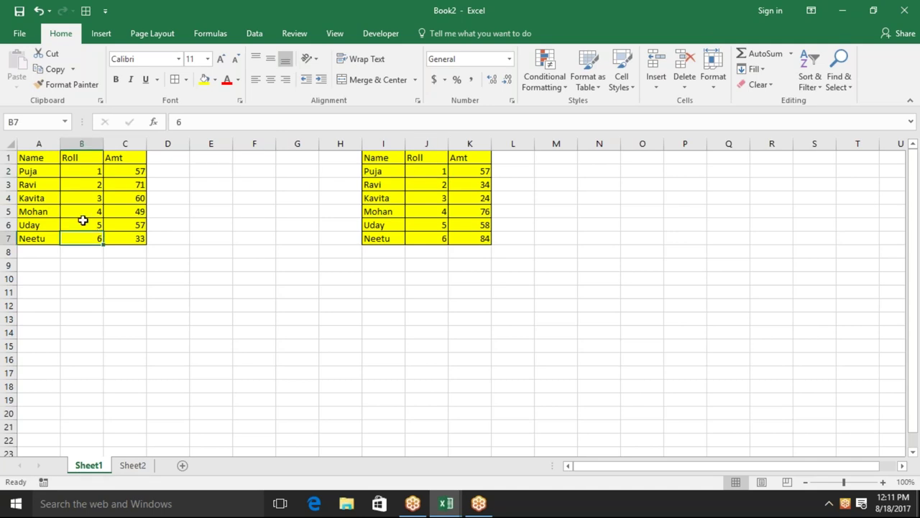
{"action": "left_click", "coordinate": [44, 156]}
{"action": "key", "text": "ctrl+a"}
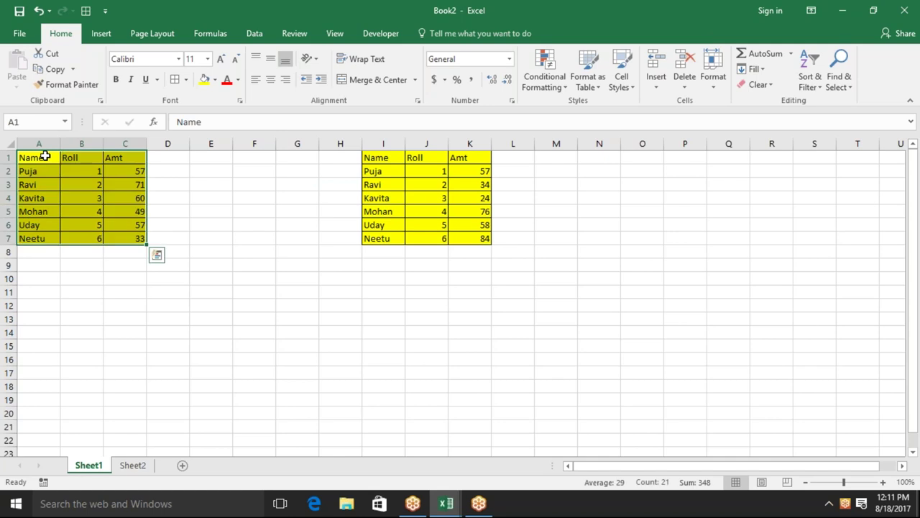
{"action": "key", "text": "ctrl+c"}
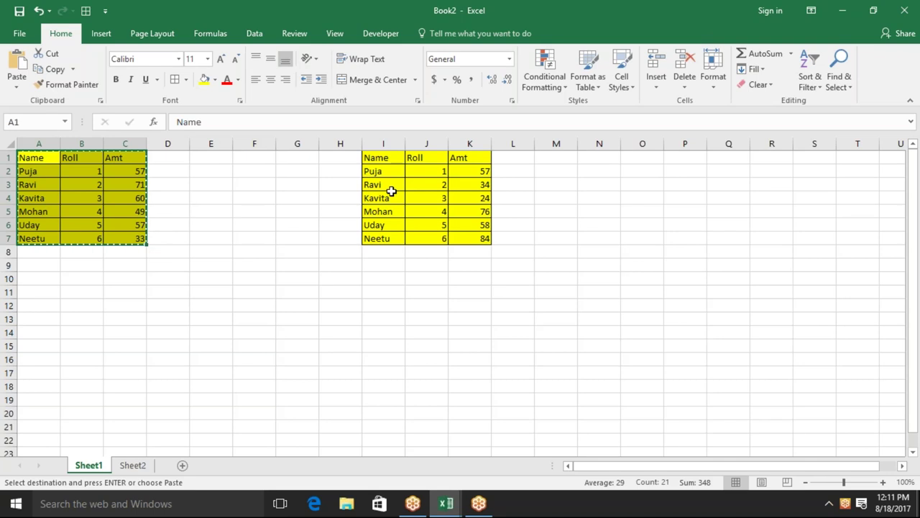
{"action": "left_click", "coordinate": [419, 176]}
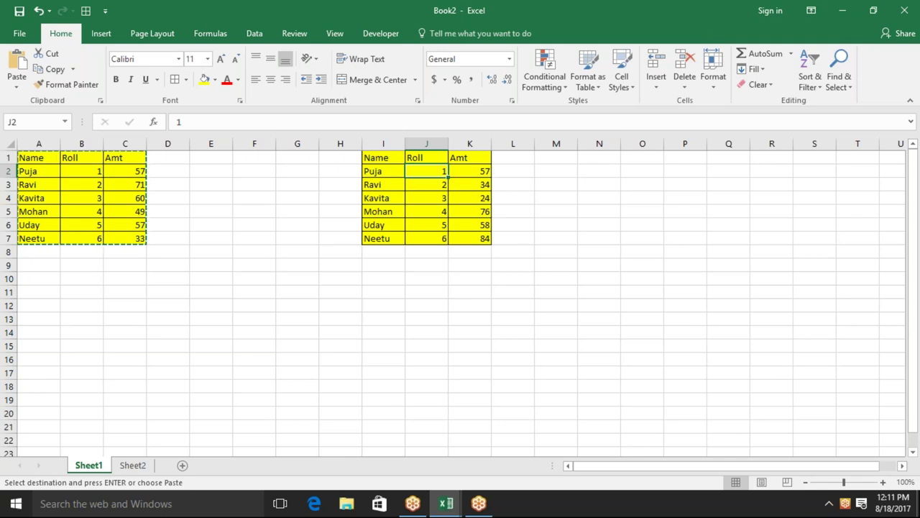
{"action": "left_click", "coordinate": [387, 159]}
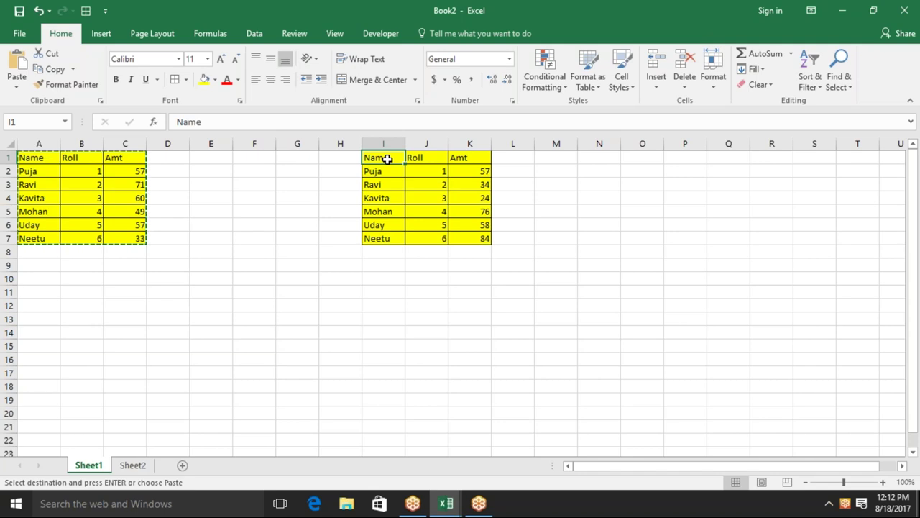
{"action": "key", "text": "ctrl+v"}
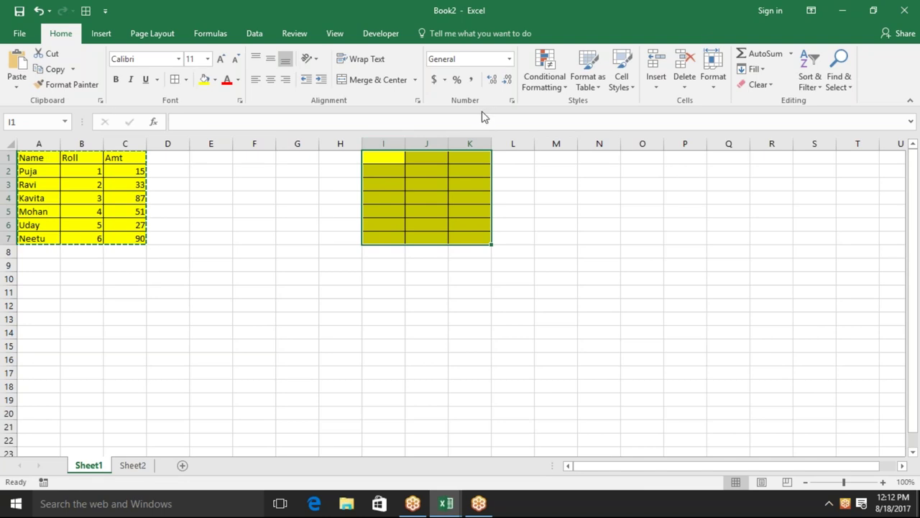
Step: Delete columns I through L, then select cell F5
{"action": "left_click", "coordinate": [388, 143]}
{"action": "left_click_drag", "start_coordinate": [388, 143], "coordinate": [519, 169]}
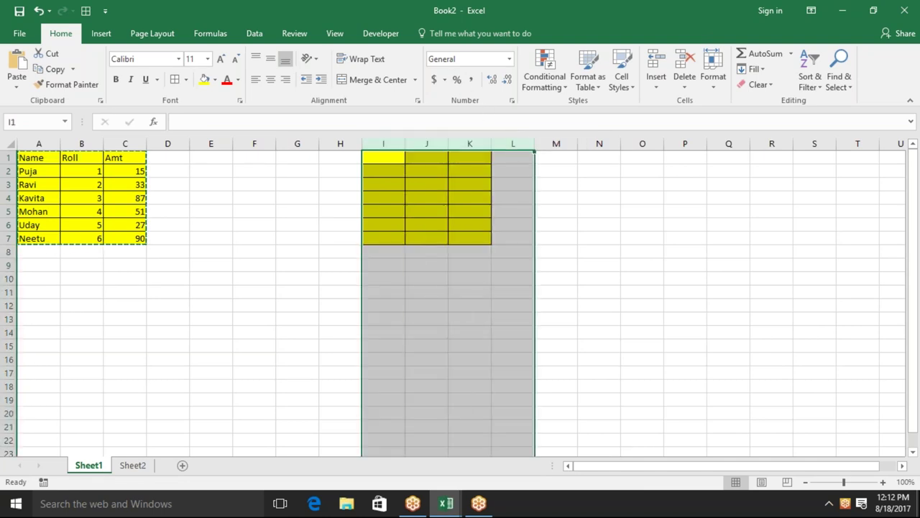
{"action": "key", "text": "ctrl+minus"}
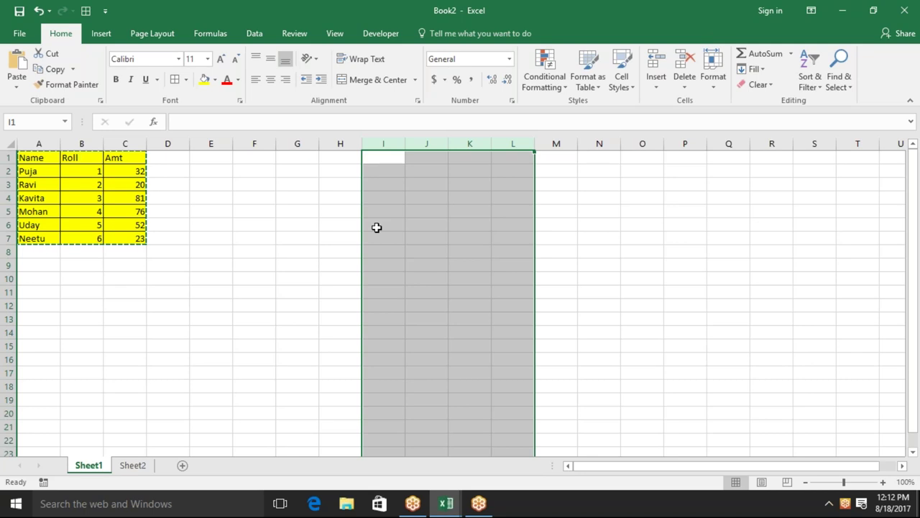
{"action": "left_click", "coordinate": [261, 214]}
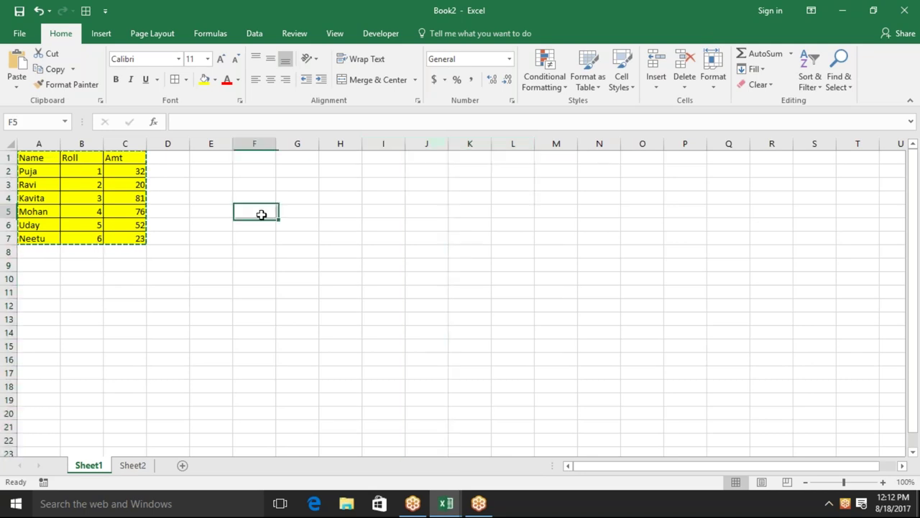
Step: Recopy A1:C7, choose I1, and show the Paste options list
{"action": "key", "text": "Escape"}
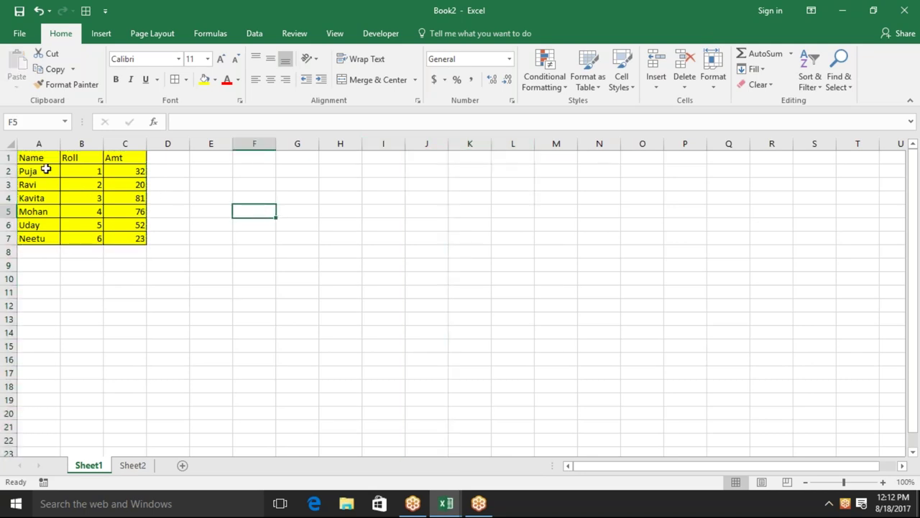
{"action": "left_click", "coordinate": [42, 159]}
{"action": "key", "text": "shift+Right"}
{"action": "key", "text": "shift+Right"}
{"action": "key", "text": "shift+Down"}
{"action": "key", "text": "shift+Down"}
{"action": "key", "text": "shift+Down"}
{"action": "key", "text": "shift+Down"}
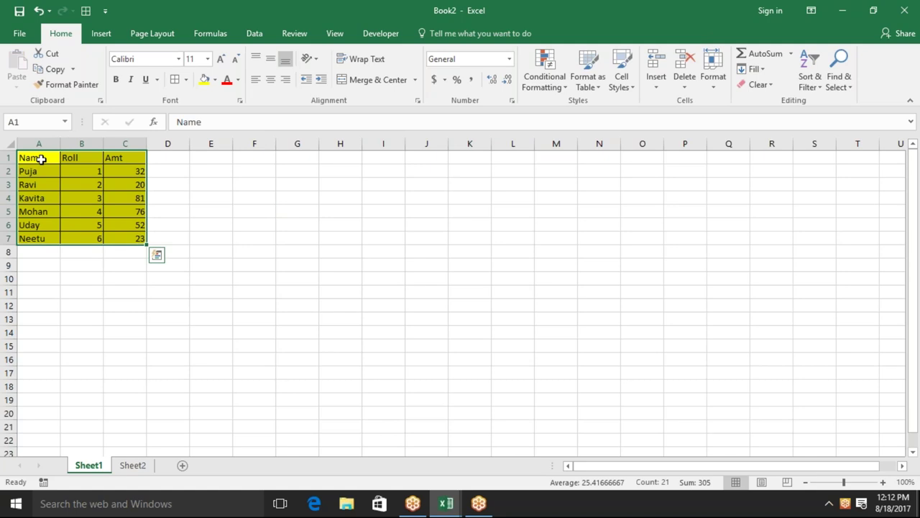
{"action": "key", "text": "ctrl+c"}
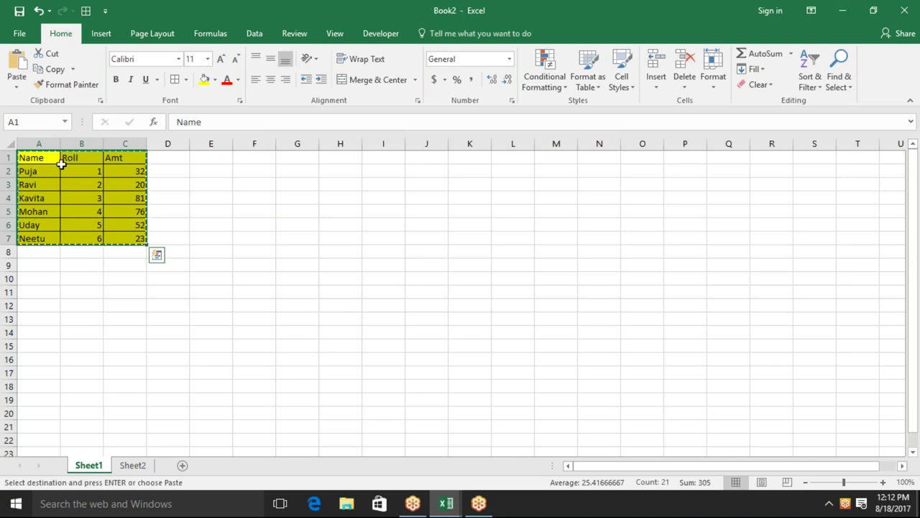
{"action": "left_click", "coordinate": [401, 157]}
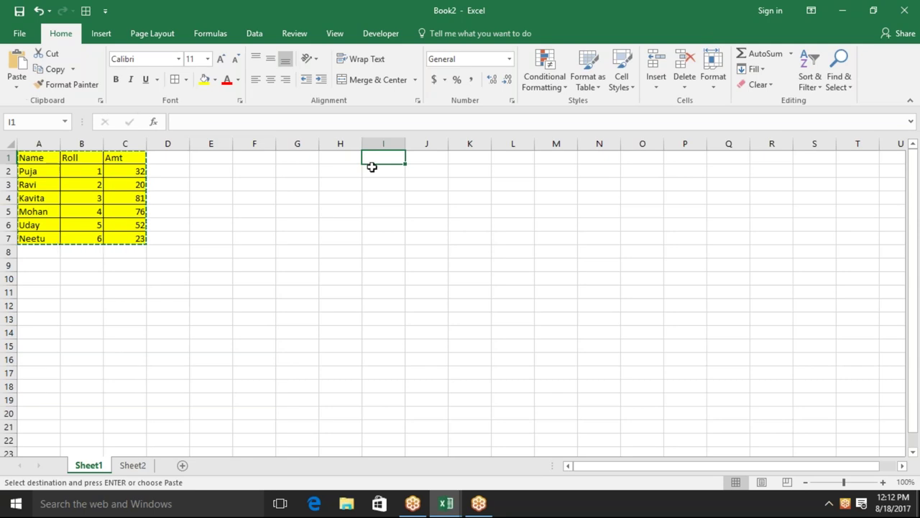
{"action": "left_click", "coordinate": [12, 88]}
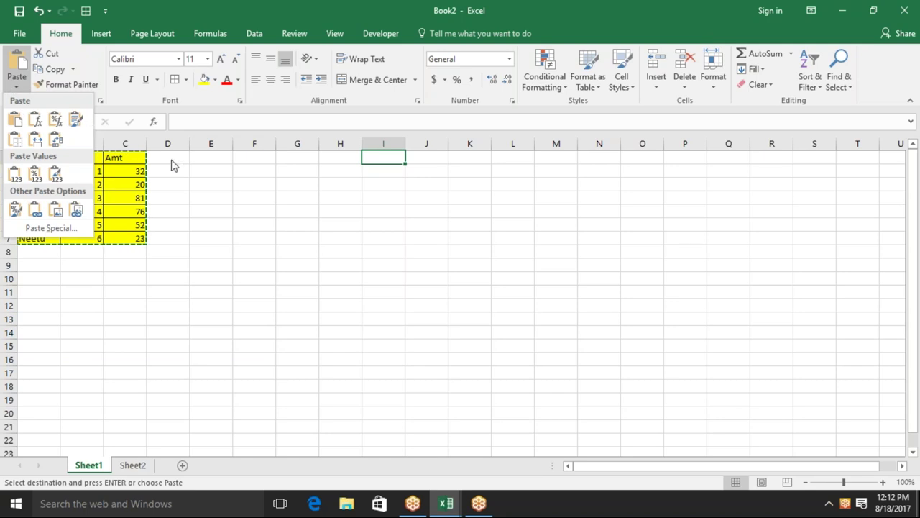
Step: Open Paste Special at cell I1 for the copied A1:C7 table
{"action": "key", "text": "Escape"}
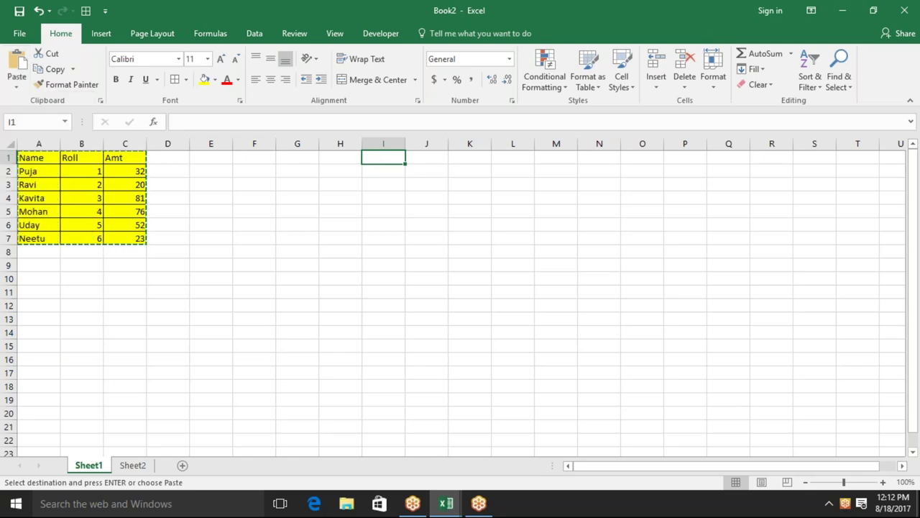
{"action": "right_click", "coordinate": [379, 157]}
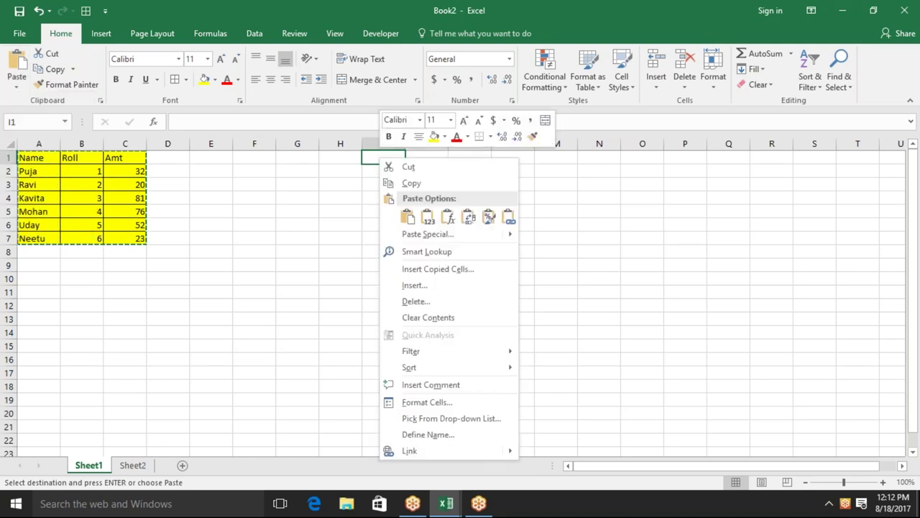
{"action": "left_click", "coordinate": [426, 234]}
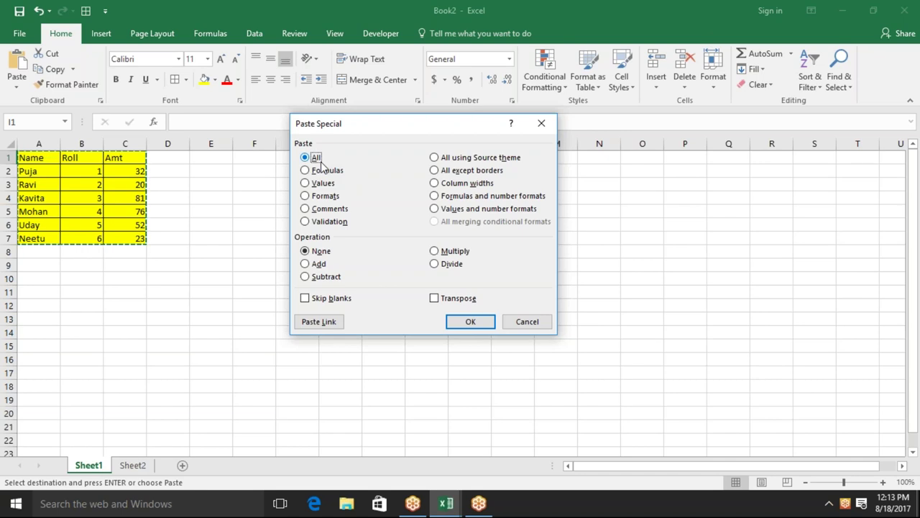
Step: Paste the A1:C7 table into I1:K7 as Formulas only, dropping the yellow fill
{"action": "left_click", "coordinate": [325, 170]}
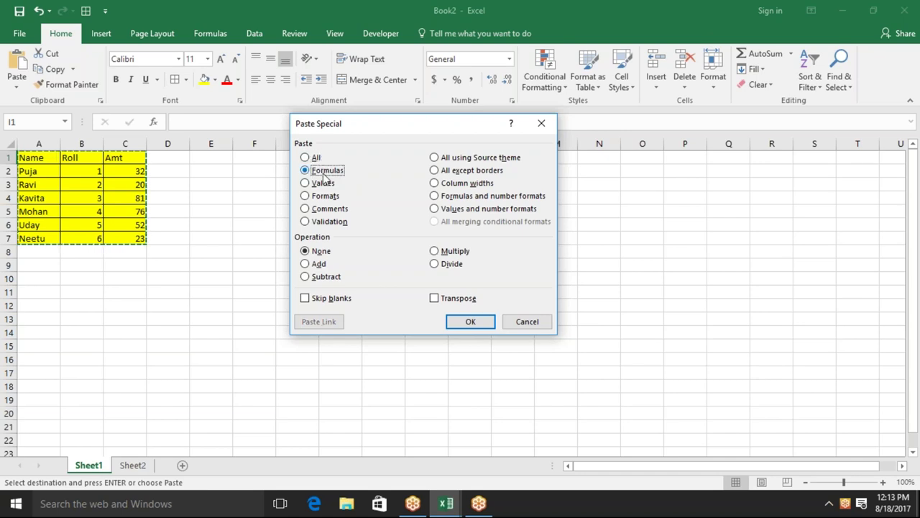
{"action": "left_click", "coordinate": [466, 323]}
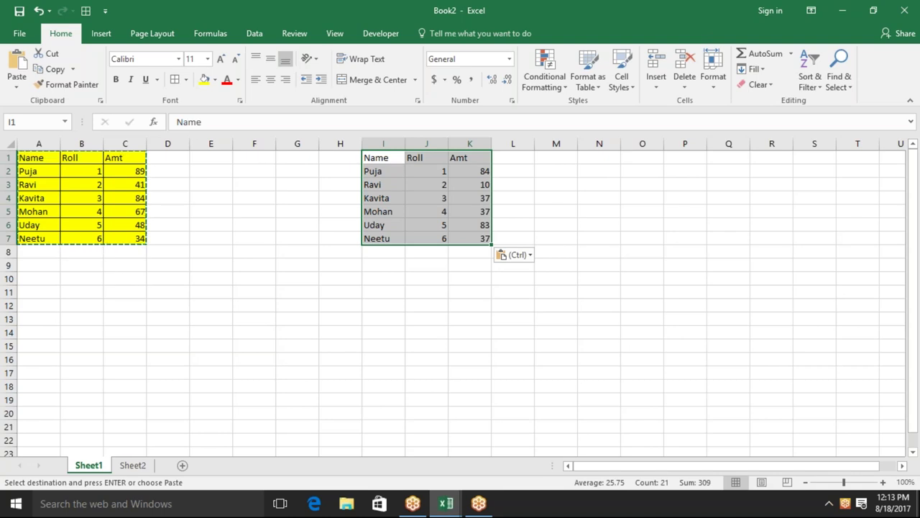
{"action": "left_click", "coordinate": [385, 163]}
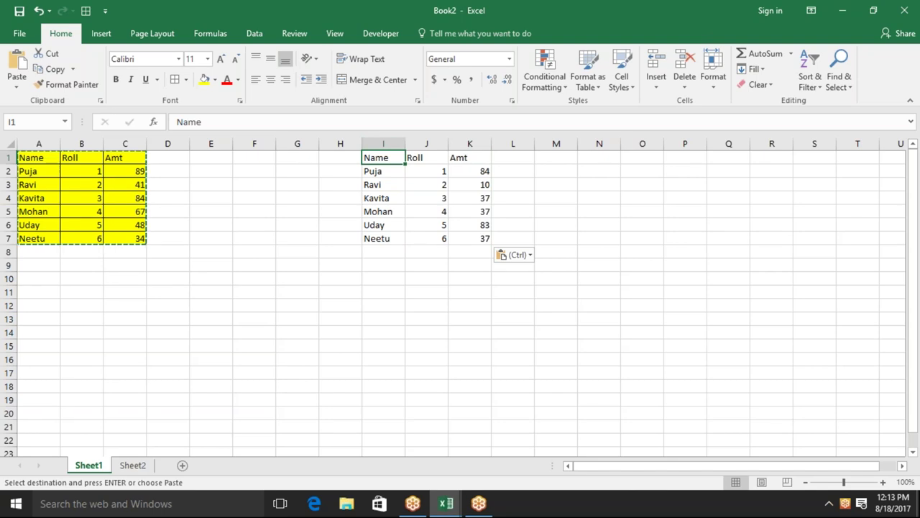
{"action": "left_click", "coordinate": [39, 157]}
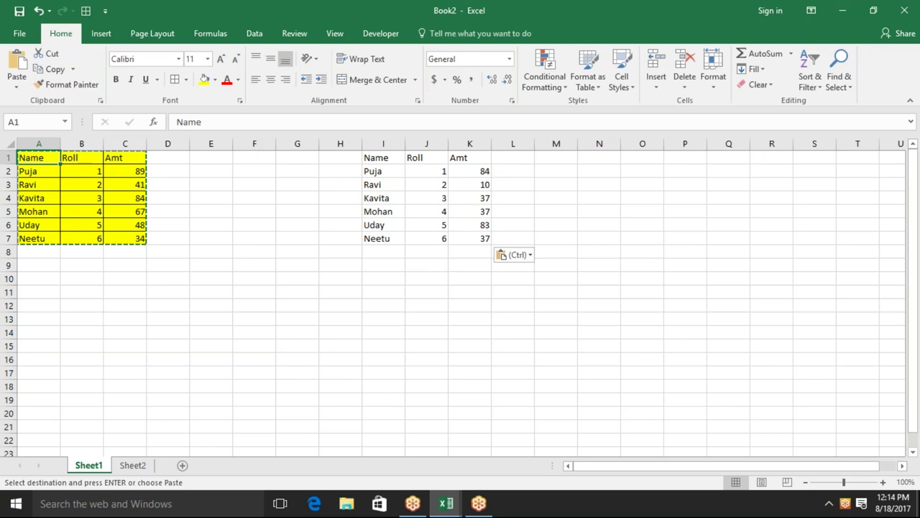
Step: Clear the contents of columns I:K
{"action": "left_click", "coordinate": [383, 144]}
{"action": "left_click_drag", "start_coordinate": [383, 144], "coordinate": [475, 146]}
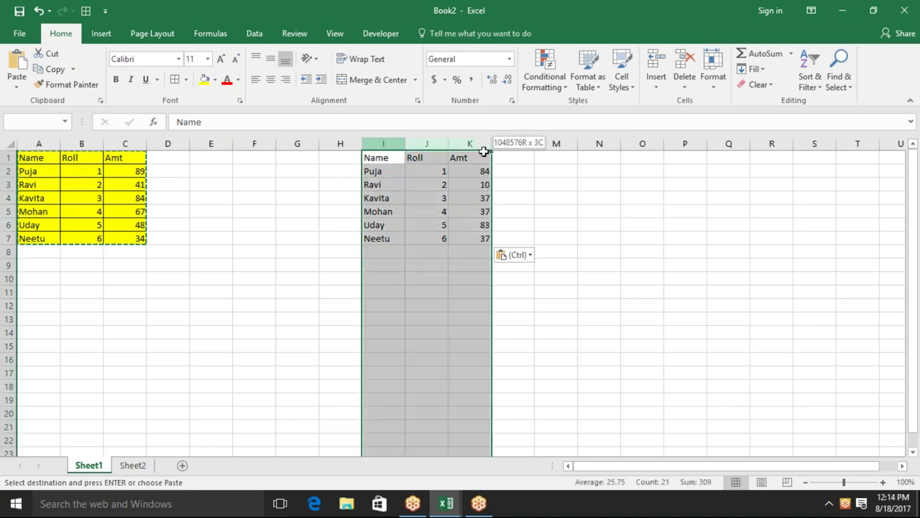
{"action": "key", "text": "Delete"}
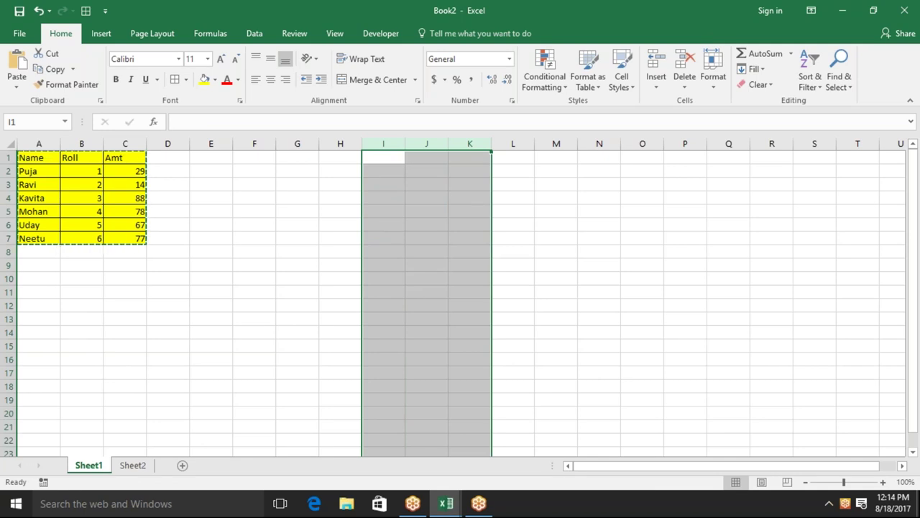
Step: Paste the copied table at I1 again, this time as Values only
{"action": "left_click", "coordinate": [390, 154]}
{"action": "right_click", "coordinate": [390, 155]}
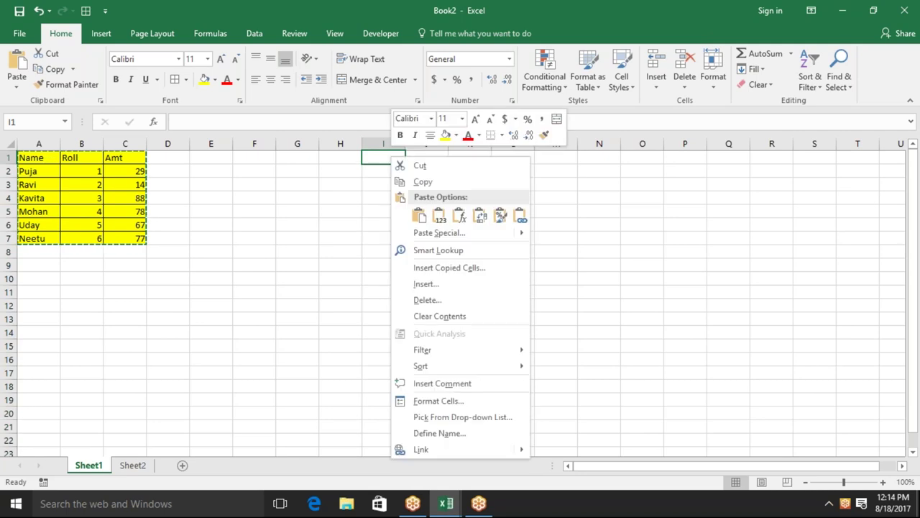
{"action": "left_click", "coordinate": [442, 232]}
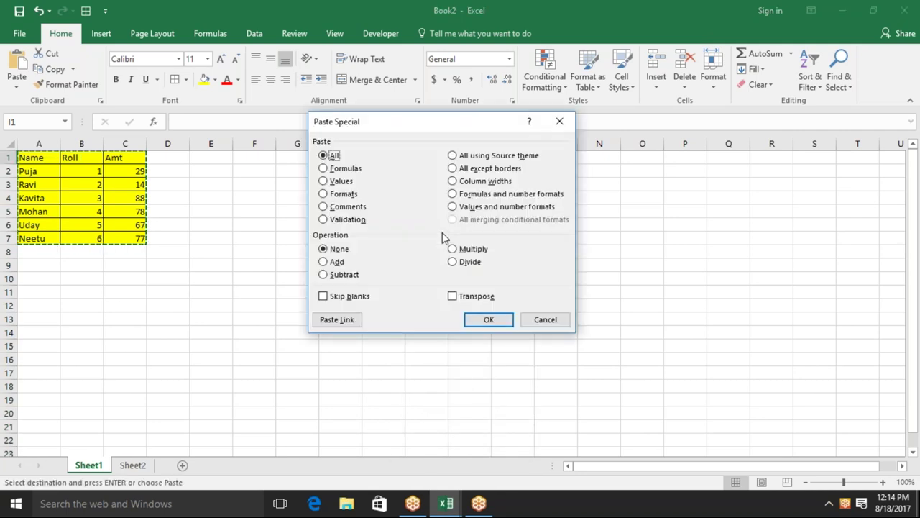
{"action": "left_click", "coordinate": [345, 181]}
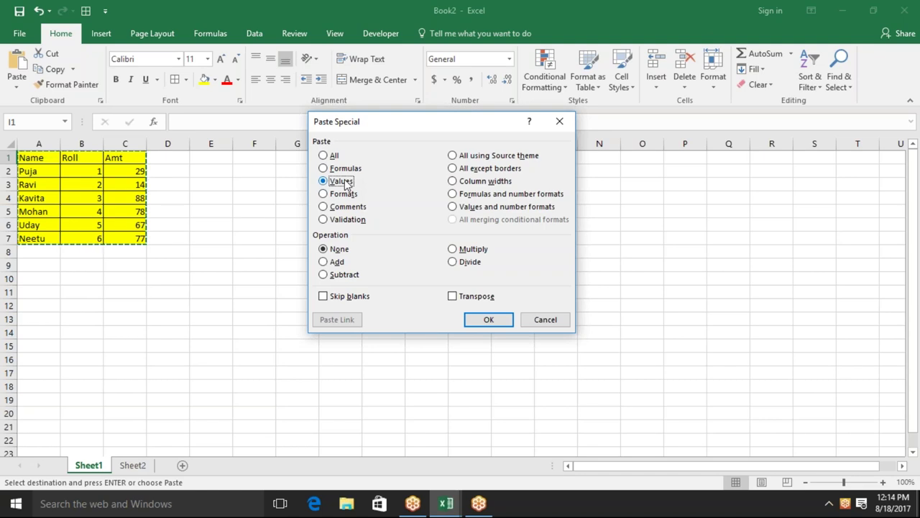
{"action": "left_click", "coordinate": [512, 322]}
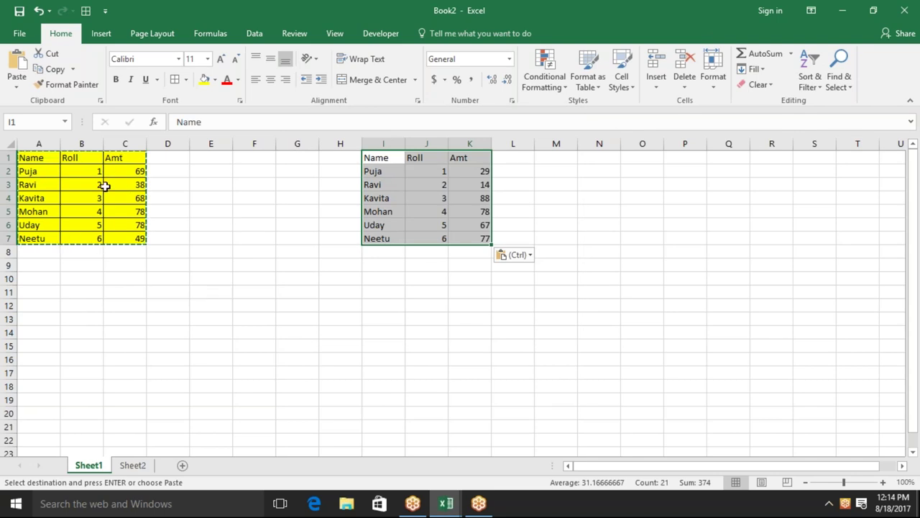
Step: Restore the formula copy and check the RANDBETWEEN formulas in the Amt cells
{"action": "key", "text": "F9"}
{"action": "key", "text": "ctrl+space"}
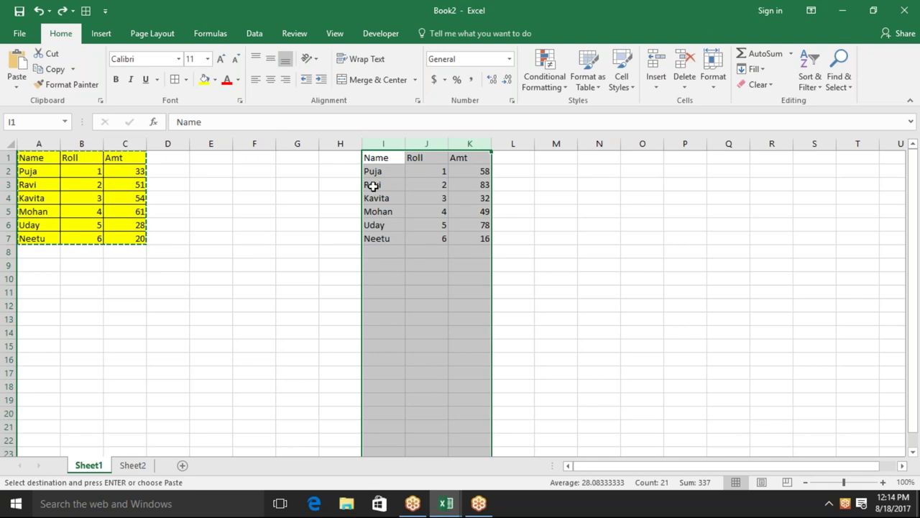
{"action": "left_click", "coordinate": [471, 157]}
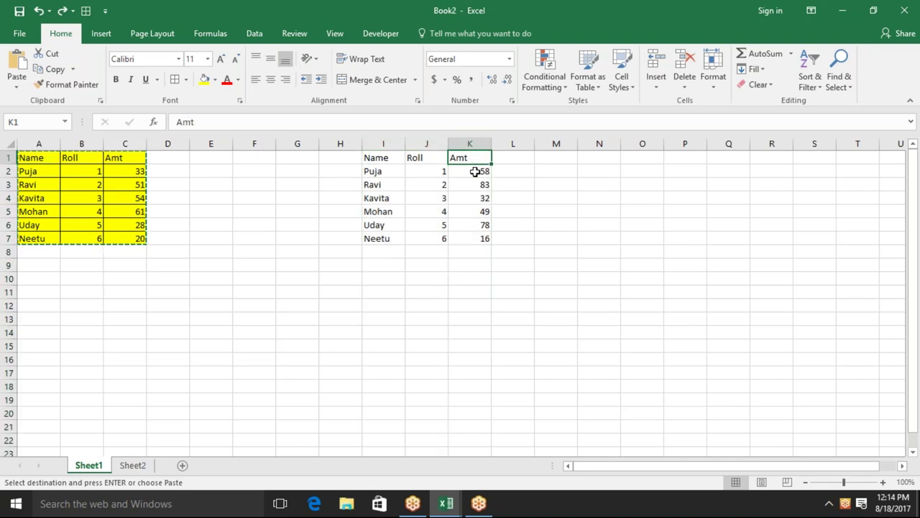
{"action": "left_click", "coordinate": [476, 171]}
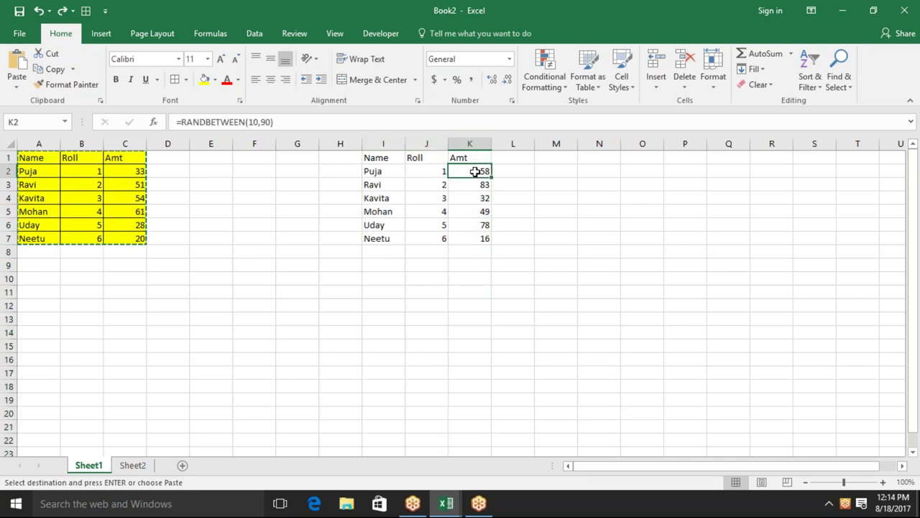
{"action": "key", "text": "Up"}
{"action": "key", "text": "Down"}
{"action": "key", "text": "Down"}
{"action": "key", "text": "Down"}
{"action": "key", "text": "Down"}
{"action": "key", "text": "Down"}
{"action": "key", "text": "Down"}
{"action": "key", "text": "Up"}
{"action": "key", "text": "Up"}
{"action": "key", "text": "Up"}
{"action": "key", "text": "Up"}
{"action": "key", "text": "Up"}
Step: Copy K2:K7 and paste it over itself as Values, fixing the Amt numbers
{"action": "key", "text": "ctrl+shift+Down"}
{"action": "key", "text": "ctrl+c"}
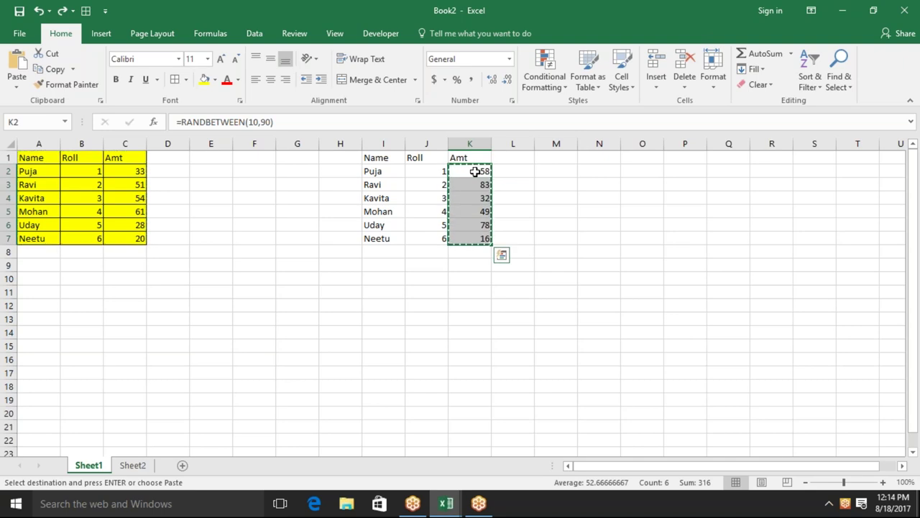
{"action": "right_click", "coordinate": [476, 171]}
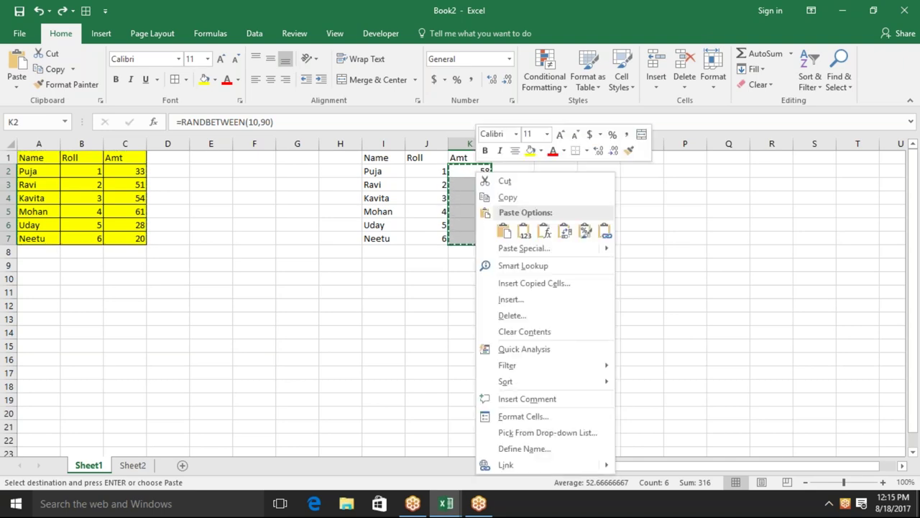
{"action": "left_click", "coordinate": [516, 248]}
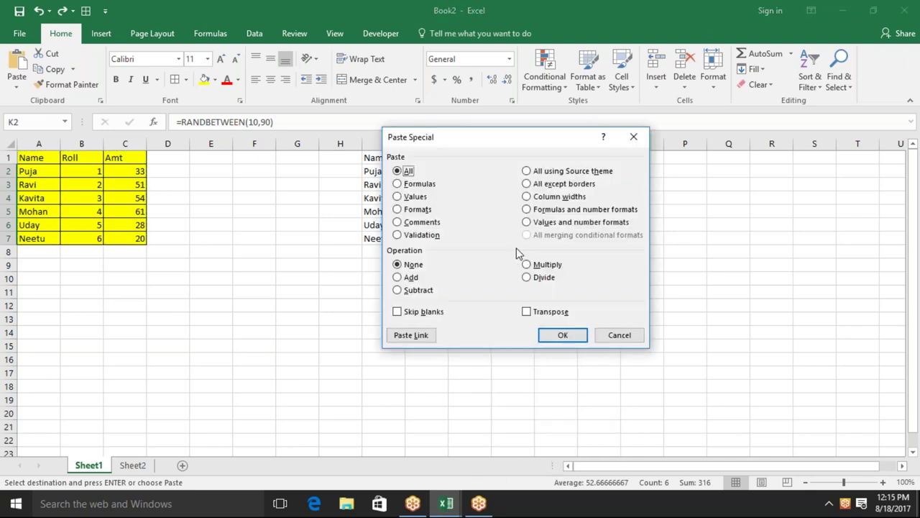
{"action": "left_click", "coordinate": [397, 197]}
{"action": "left_click_drag", "start_coordinate": [469, 146], "coordinate": [625, 127]}
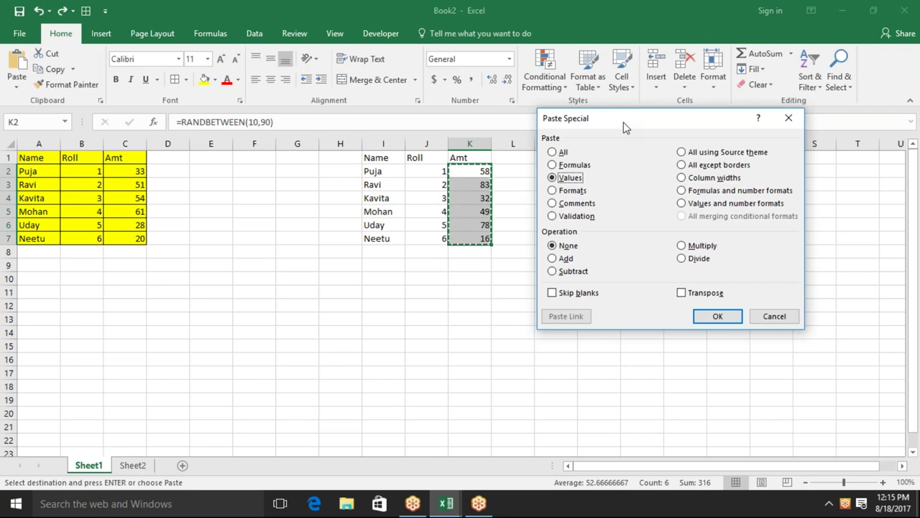
{"action": "left_click", "coordinate": [705, 318]}
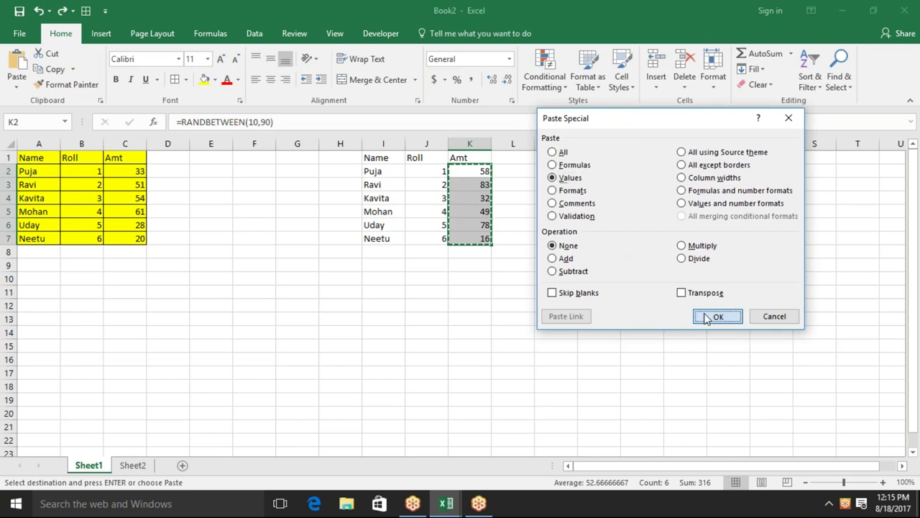
{"action": "key", "text": "Escape"}
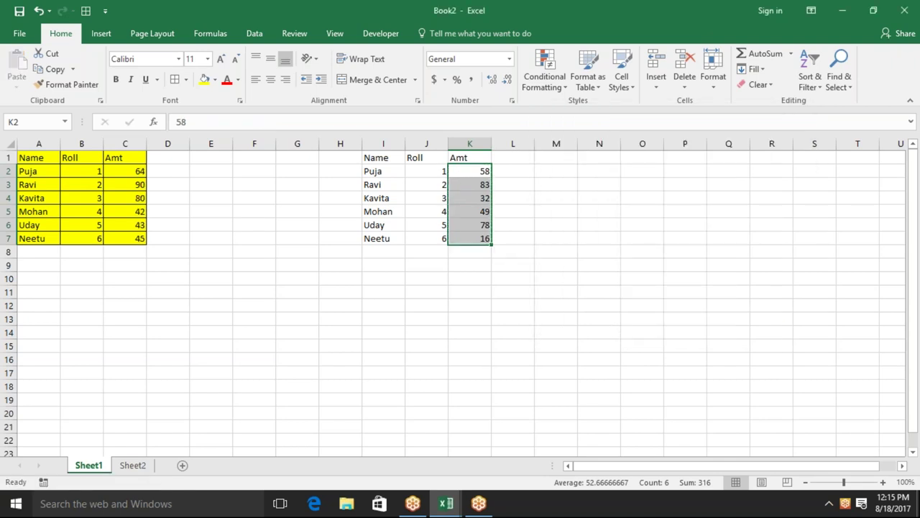
Step: Open the Excelforum competition submission workbook from the Recent workbooks list
{"action": "left_click", "coordinate": [21, 34]}
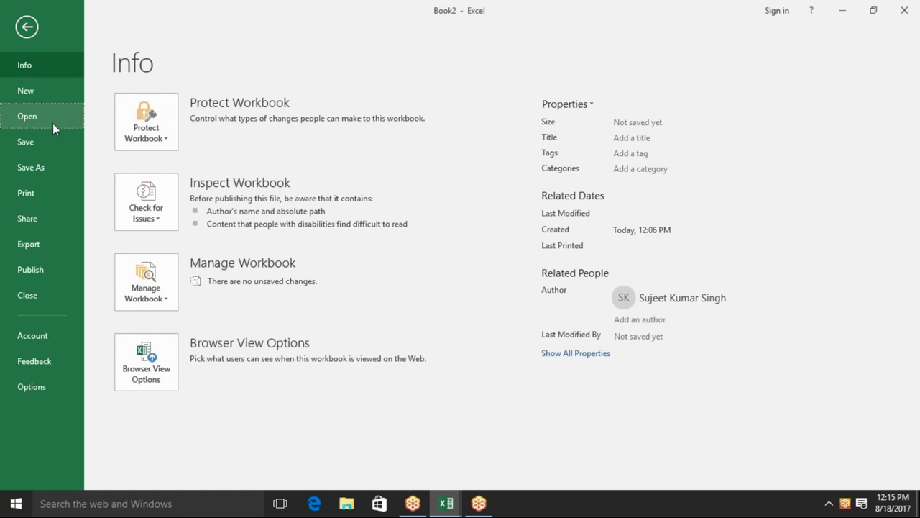
{"action": "left_click", "coordinate": [52, 119]}
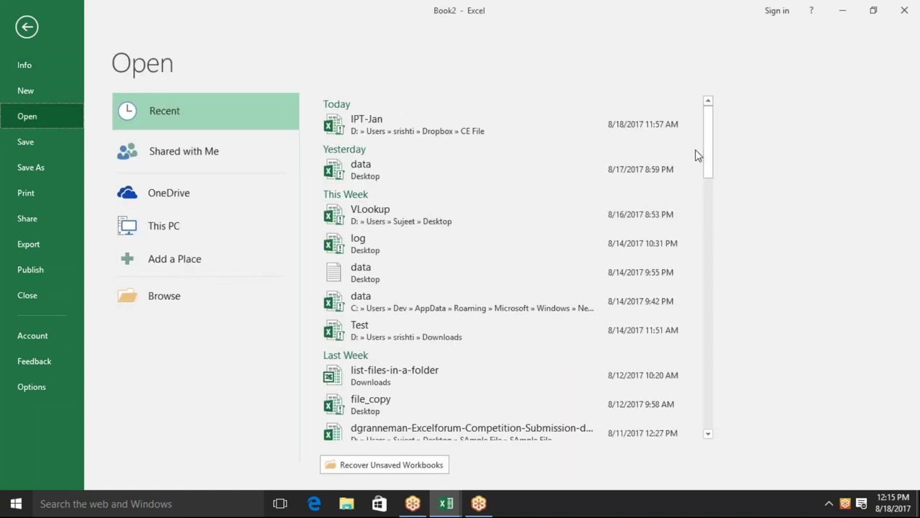
{"action": "left_click_drag", "start_coordinate": [707, 147], "coordinate": [717, 192]}
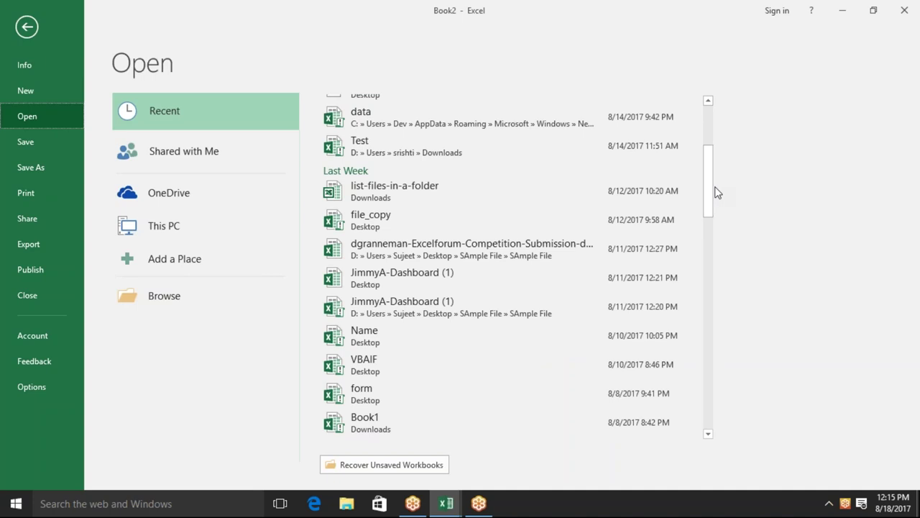
{"action": "left_click", "coordinate": [538, 249]}
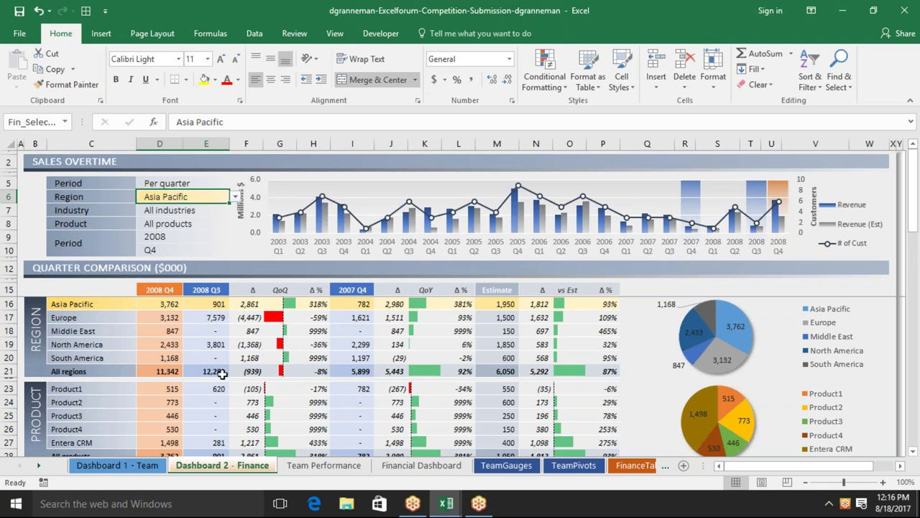
Step: Inspect the SUMIFS and difference formulas in E17, F17, E18 and D16:D18
{"action": "left_click", "coordinate": [200, 321]}
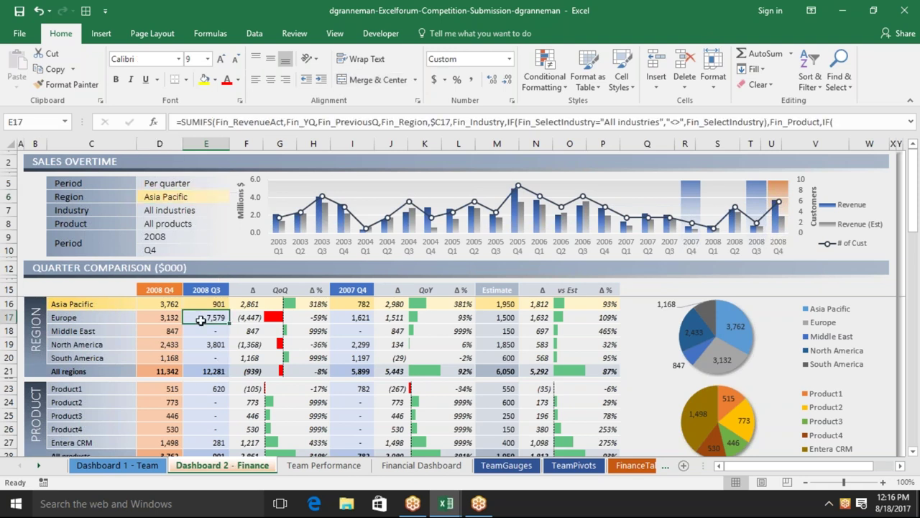
{"action": "left_click", "coordinate": [243, 321]}
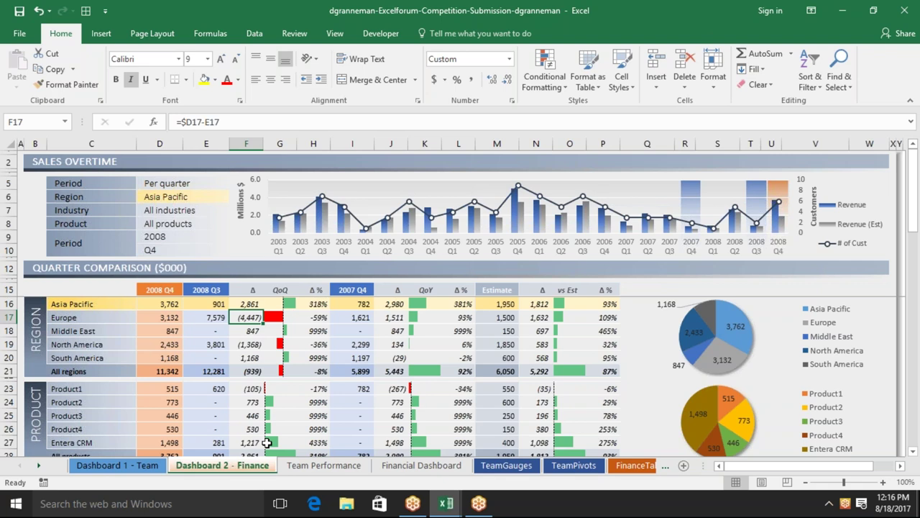
{"action": "left_click", "coordinate": [190, 329]}
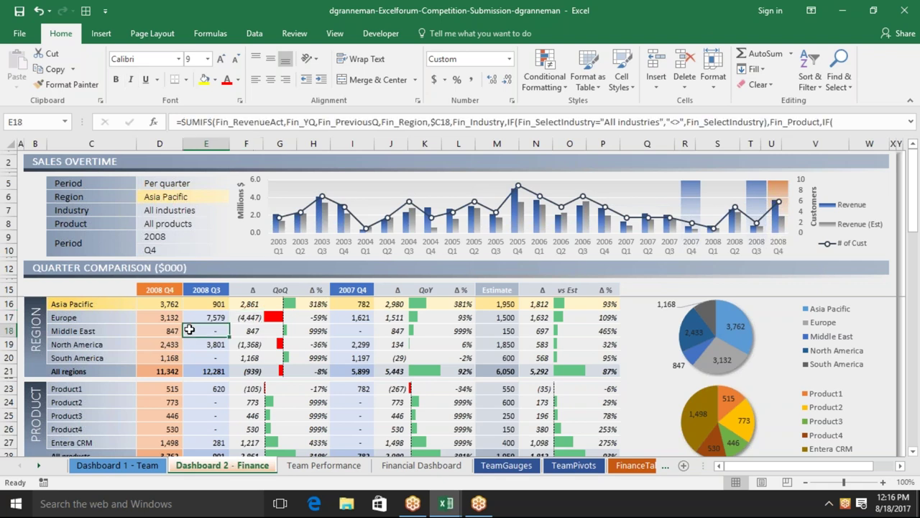
{"action": "left_click", "coordinate": [174, 328]}
{"action": "left_click", "coordinate": [174, 317]}
{"action": "left_click", "coordinate": [173, 304]}
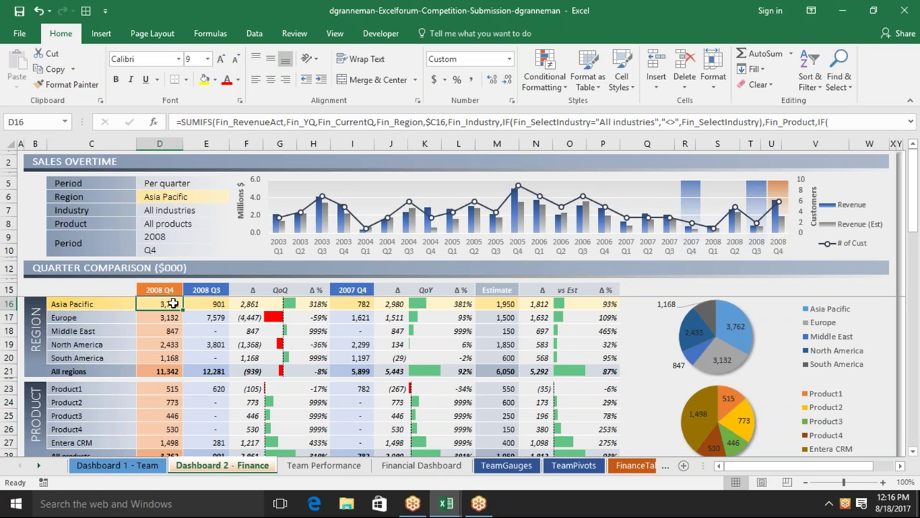
Step: Check column D and the Asia Pacific 2008 Q4 figure in G23, then bring up Dashboard 2 - Finance sheet options
{"action": "key", "text": "Up"}
{"action": "key", "text": "Up"}
{"action": "key", "text": "Up"}
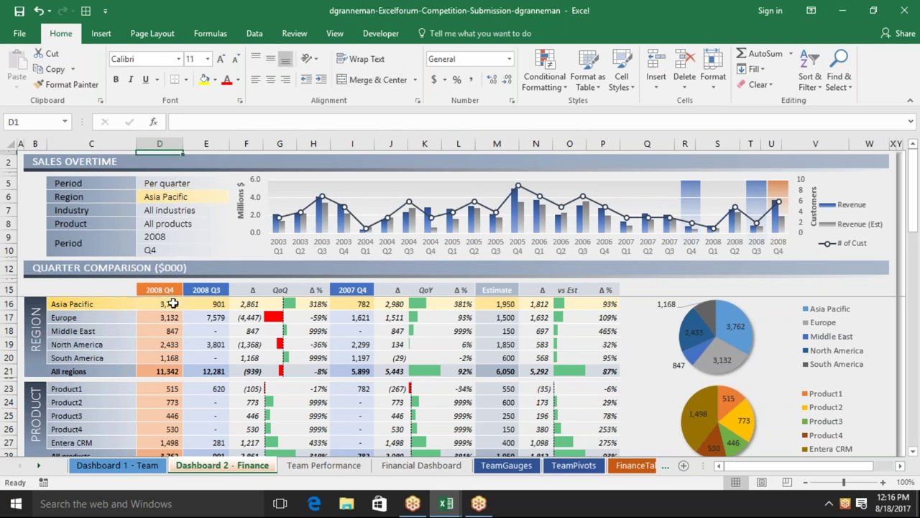
{"action": "key", "text": "Down"}
{"action": "key", "text": "Down"}
{"action": "key", "text": "Down"}
{"action": "key", "text": "Down"}
{"action": "key", "text": "Down"}
{"action": "key", "text": "Down"}
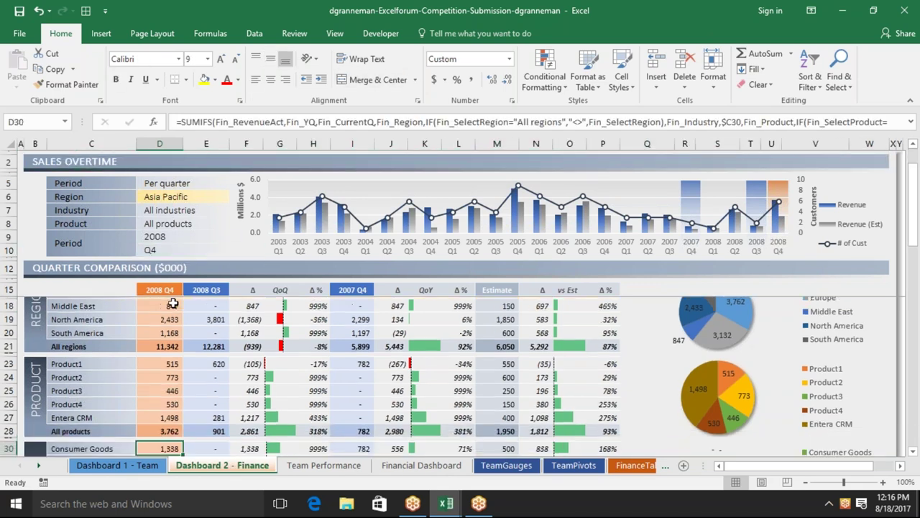
{"action": "key", "text": "Up"}
{"action": "key", "text": "Up"}
{"action": "key", "text": "Up"}
{"action": "key", "text": "Up"}
{"action": "key", "text": "Up"}
{"action": "key", "text": "Up"}
{"action": "key", "text": "Up"}
{"action": "key", "text": "Up"}
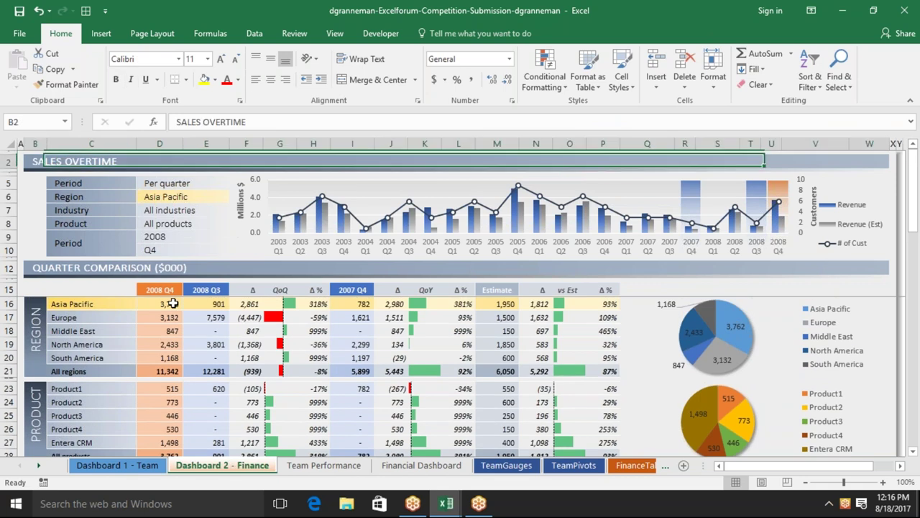
{"action": "key", "text": "Down"}
{"action": "key", "text": "Down"}
{"action": "key", "text": "Down"}
{"action": "key", "text": "Down"}
{"action": "key", "text": "Down"}
{"action": "key", "text": "Down"}
{"action": "key", "text": "Down"}
{"action": "key", "text": "Down"}
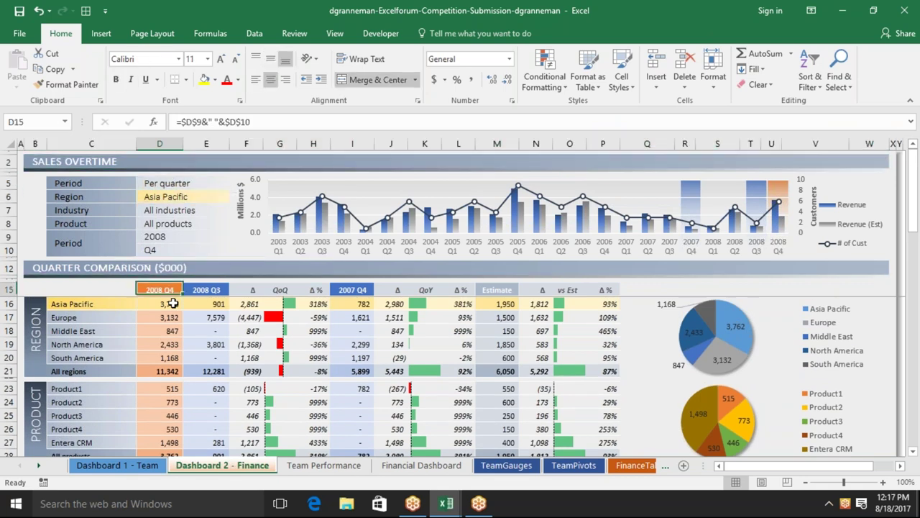
{"action": "key", "text": "Down"}
{"action": "key", "text": "Down"}
{"action": "key", "text": "Down"}
{"action": "key", "text": "Down"}
{"action": "key", "text": "Down"}
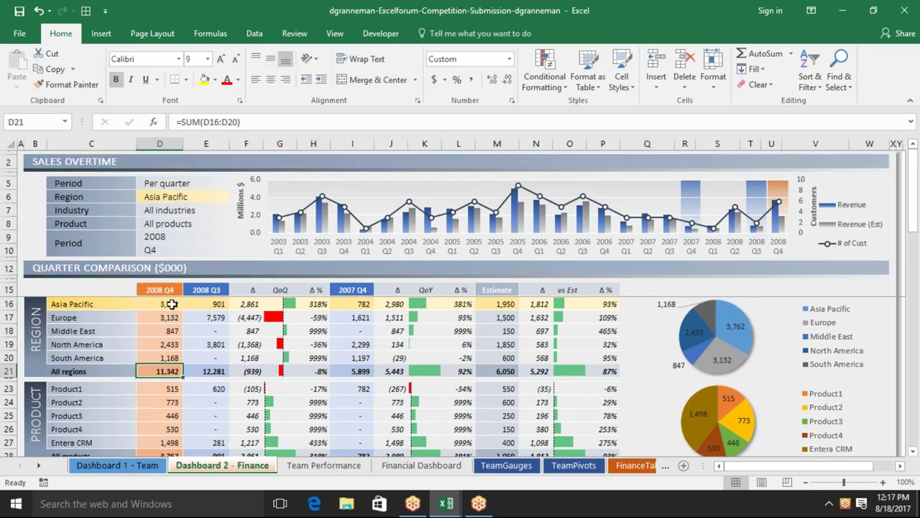
{"action": "left_click", "coordinate": [267, 381]}
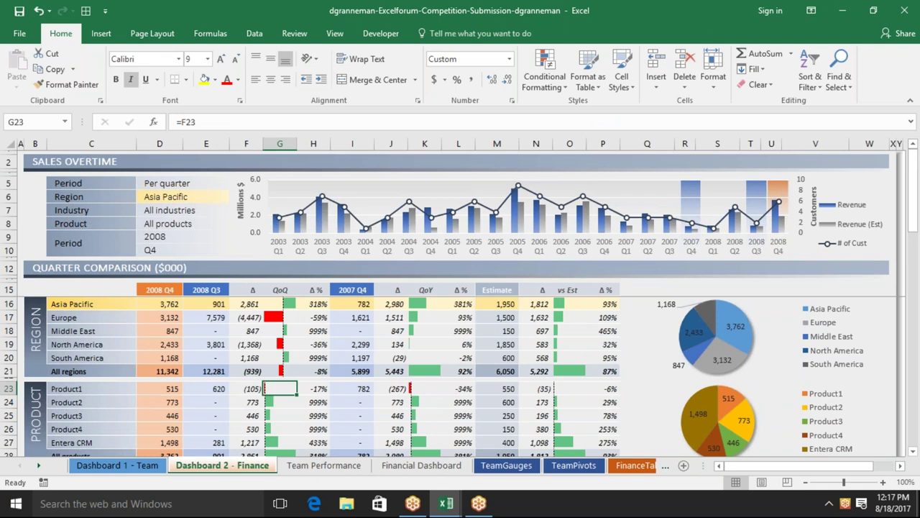
{"action": "right_click", "coordinate": [231, 474]}
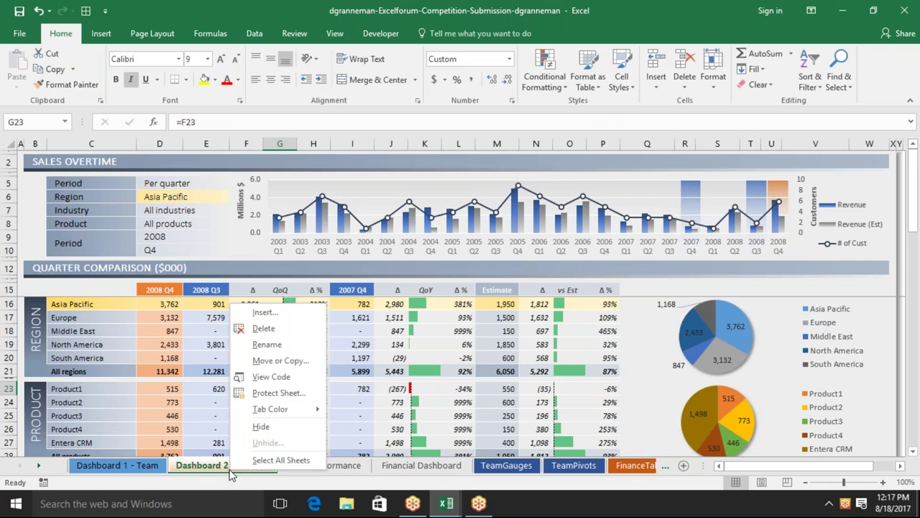
Step: Copy Dashboard 2 - Finance into a new workbook, Book3, and return to the original
{"action": "left_click", "coordinate": [280, 361]}
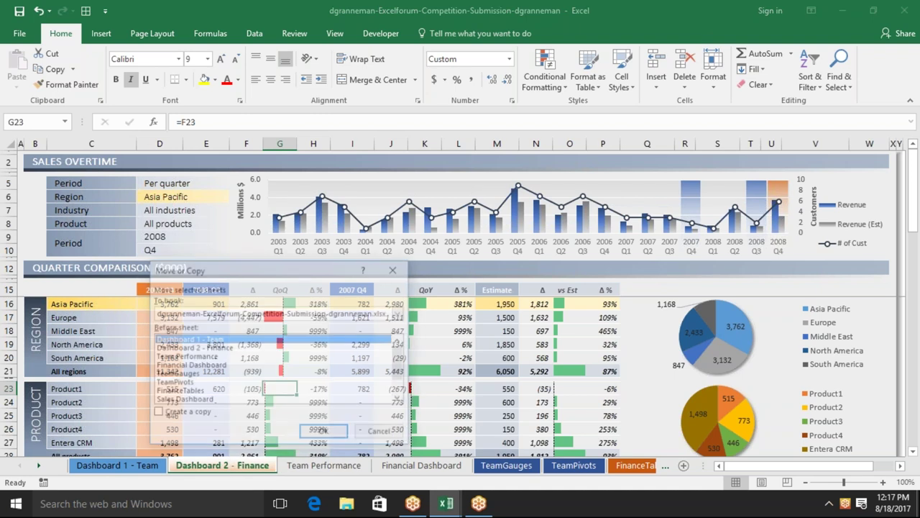
{"action": "left_click", "coordinate": [184, 415]}
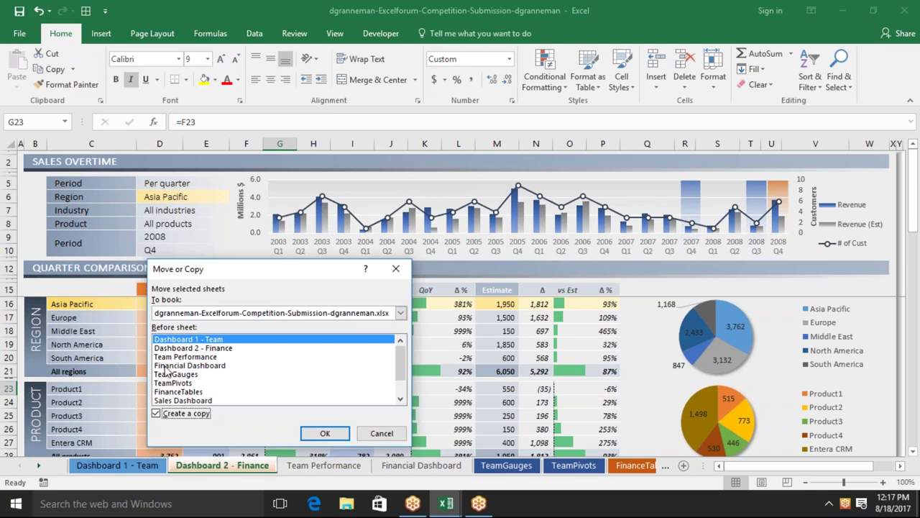
{"action": "left_click", "coordinate": [195, 317]}
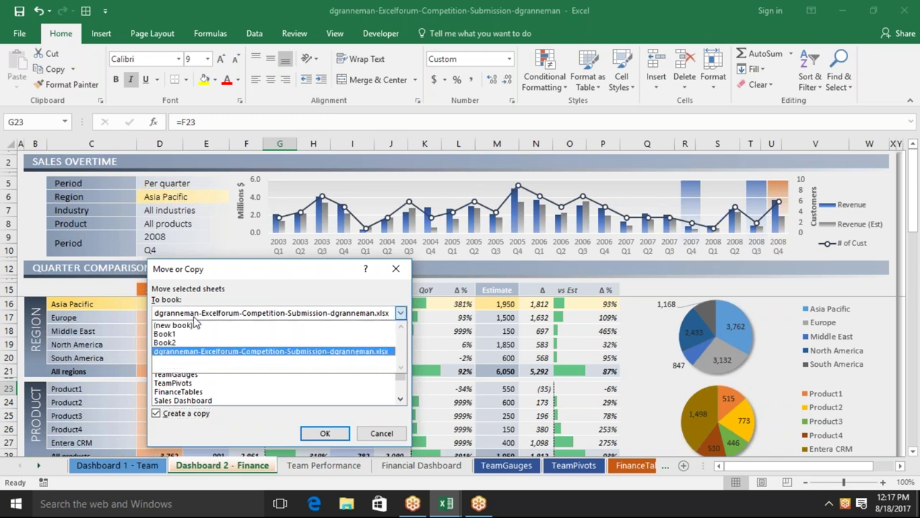
{"action": "left_click", "coordinate": [194, 325]}
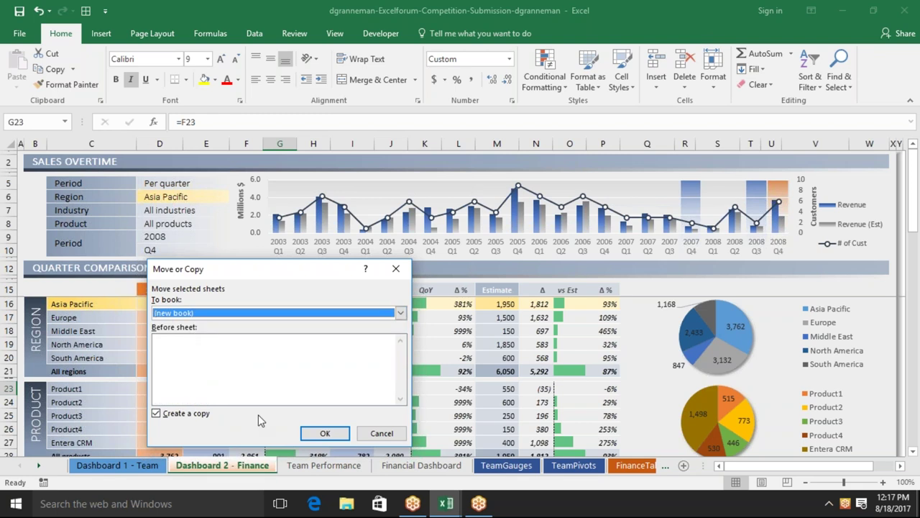
{"action": "left_click", "coordinate": [317, 435]}
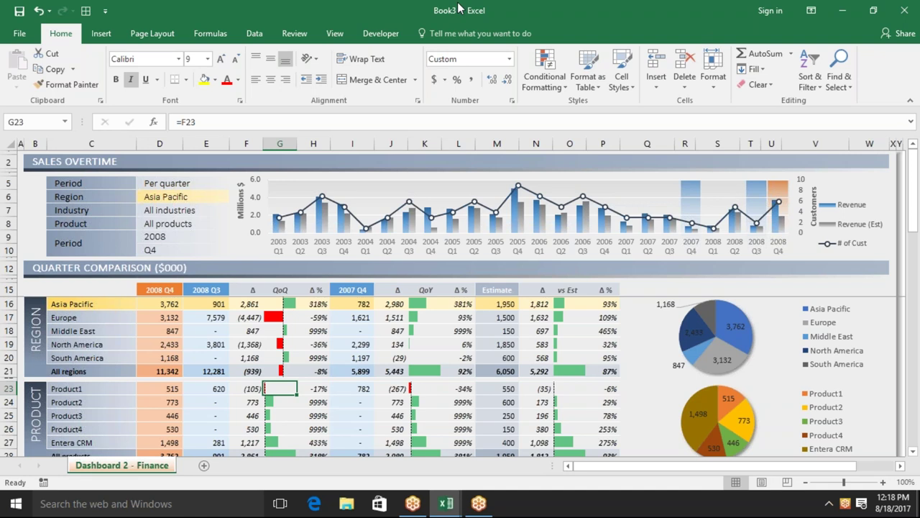
{"action": "key", "text": "alt+Tab"}
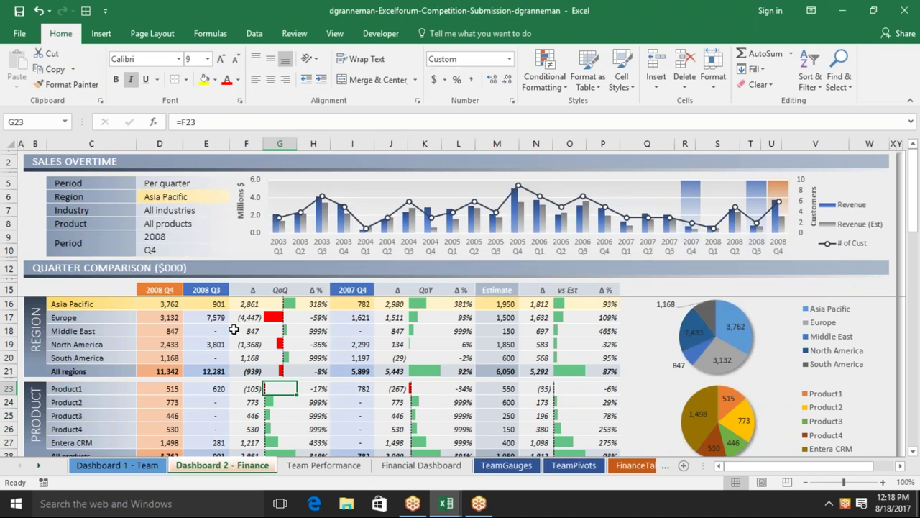
{"action": "right_click", "coordinate": [206, 471]}
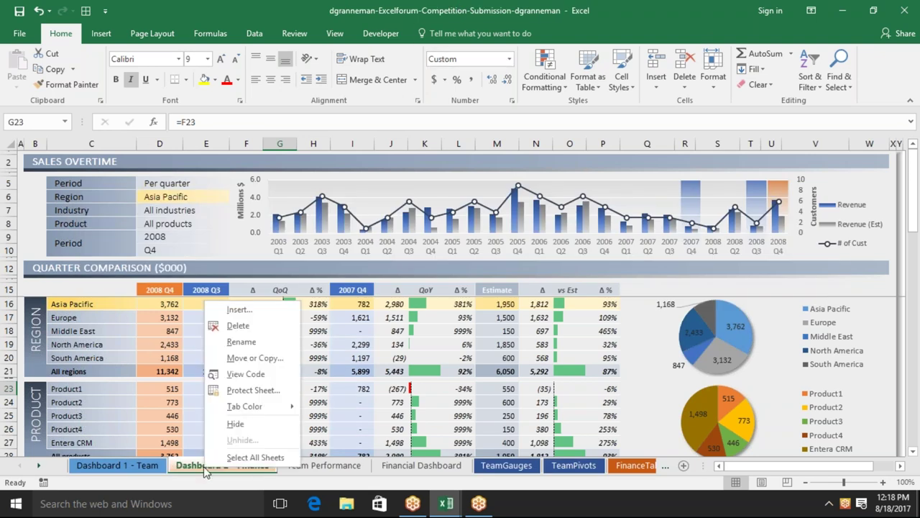
{"action": "left_click", "coordinate": [239, 358]}
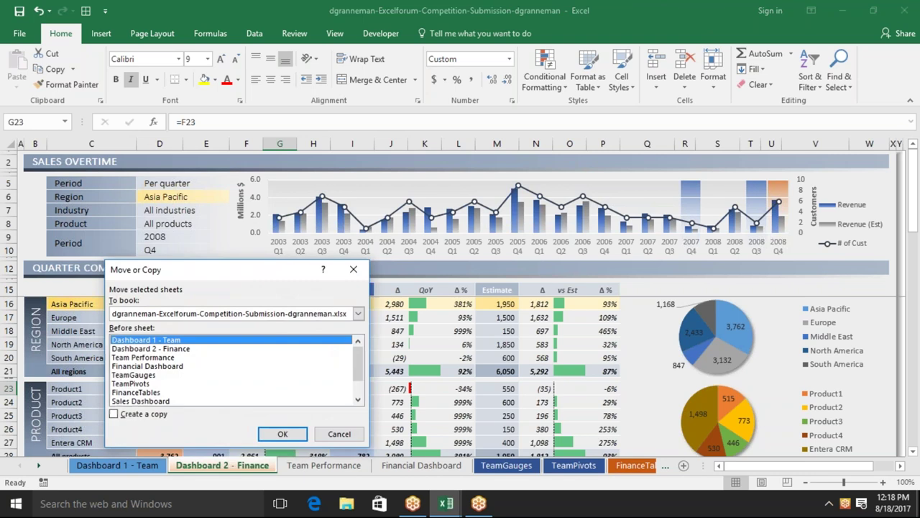
{"action": "left_click", "coordinate": [166, 417]}
{"action": "left_click", "coordinate": [199, 315]}
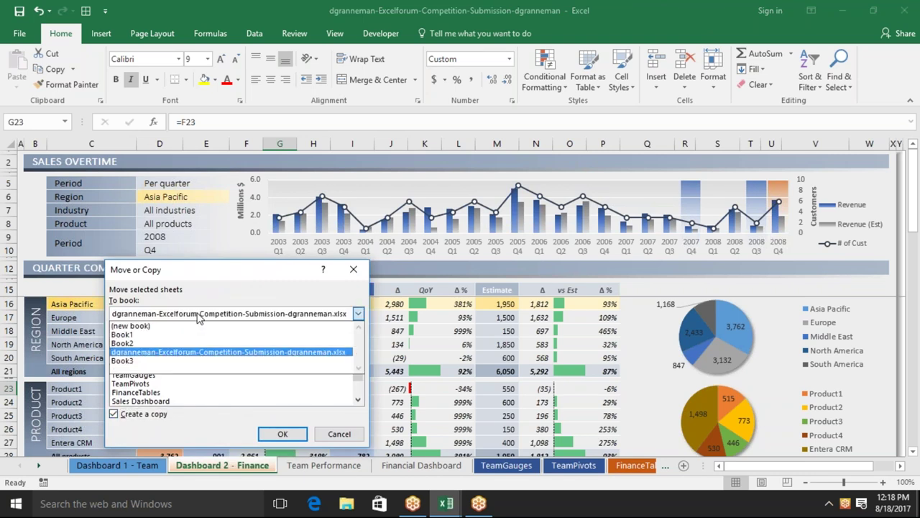
{"action": "left_click", "coordinate": [189, 326]}
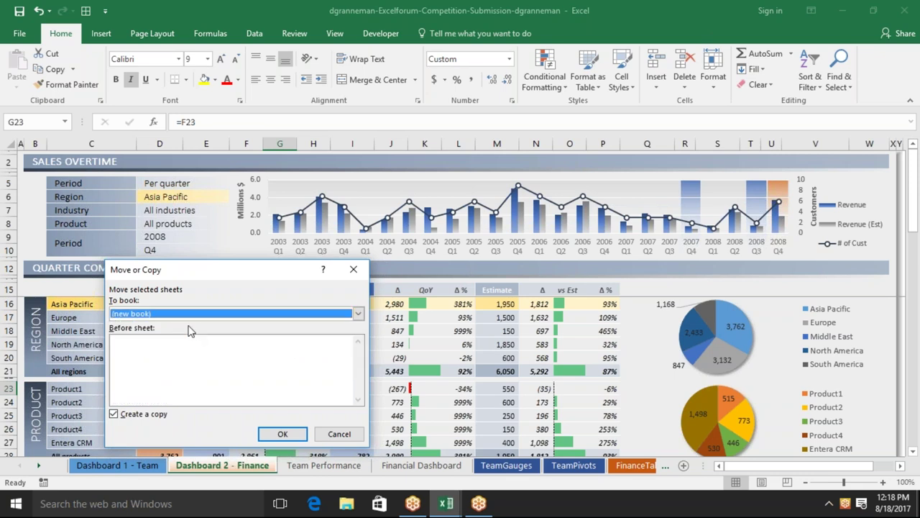
{"action": "left_click", "coordinate": [274, 432]}
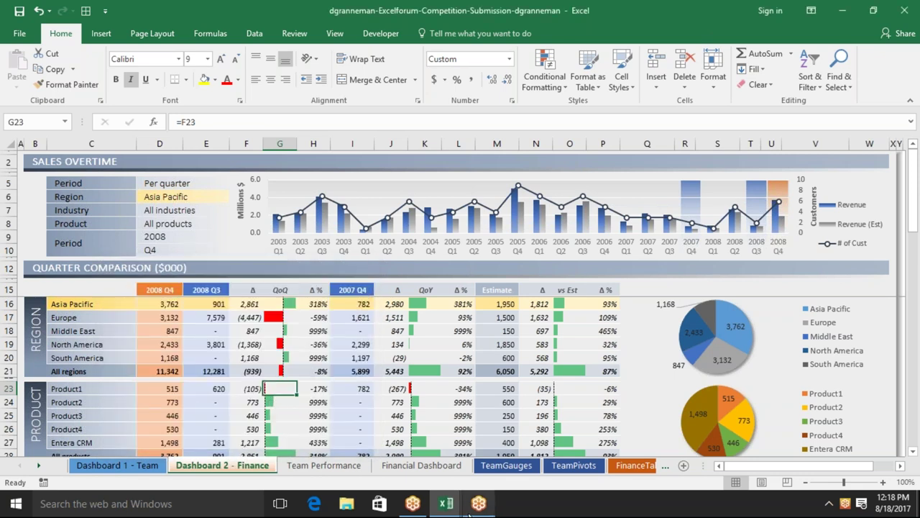
{"action": "mouse_move", "coordinate": [446, 503]}
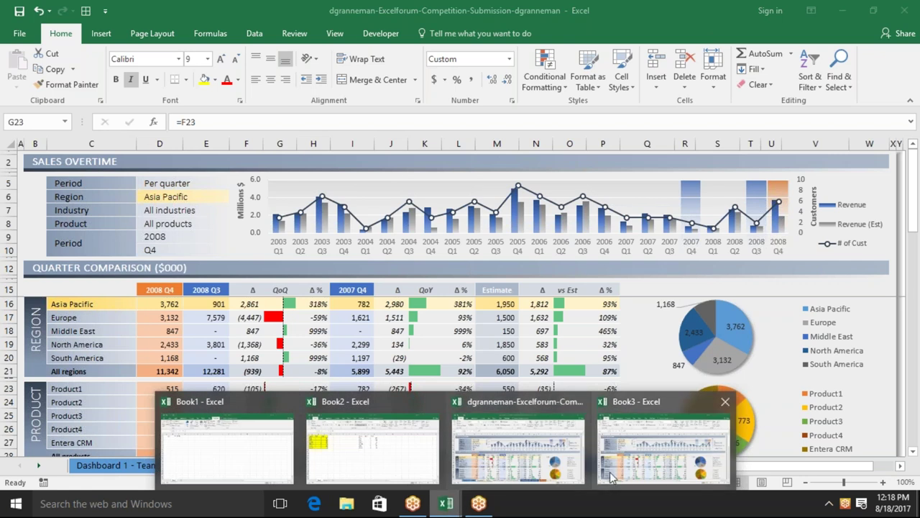
Step: Bring Book3 forward and inspect the SUMIFS formula in cell I20
{"action": "left_click", "coordinate": [611, 476]}
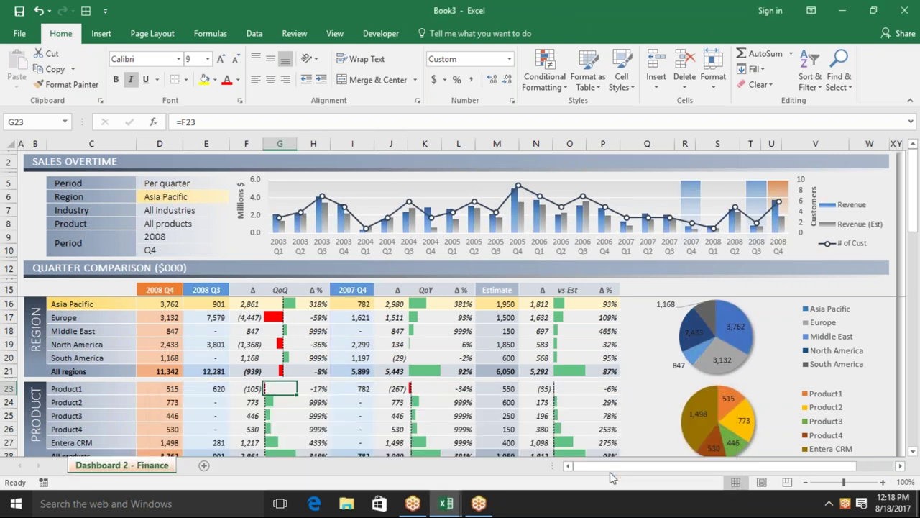
{"action": "left_click", "coordinate": [334, 359]}
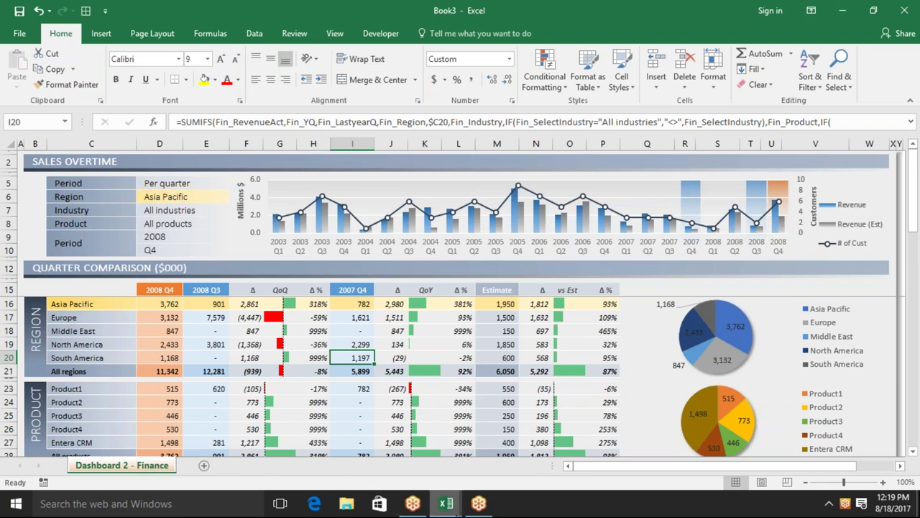
{"action": "left_click", "coordinate": [458, 506]}
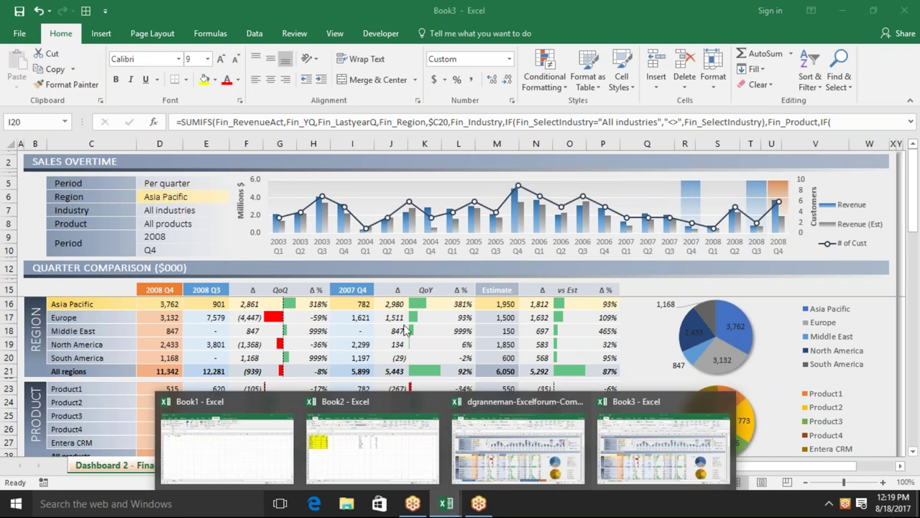
Step: Check D10, D7 and F21 in Book3, then select and copy the whole sheet
{"action": "left_click", "coordinate": [353, 358]}
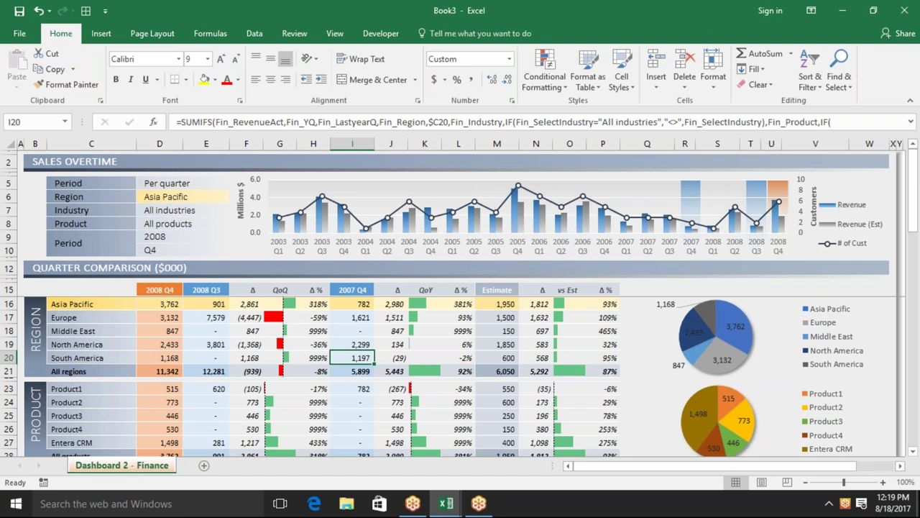
{"action": "left_click", "coordinate": [181, 252]}
{"action": "left_click", "coordinate": [181, 208]}
{"action": "left_click", "coordinate": [247, 371]}
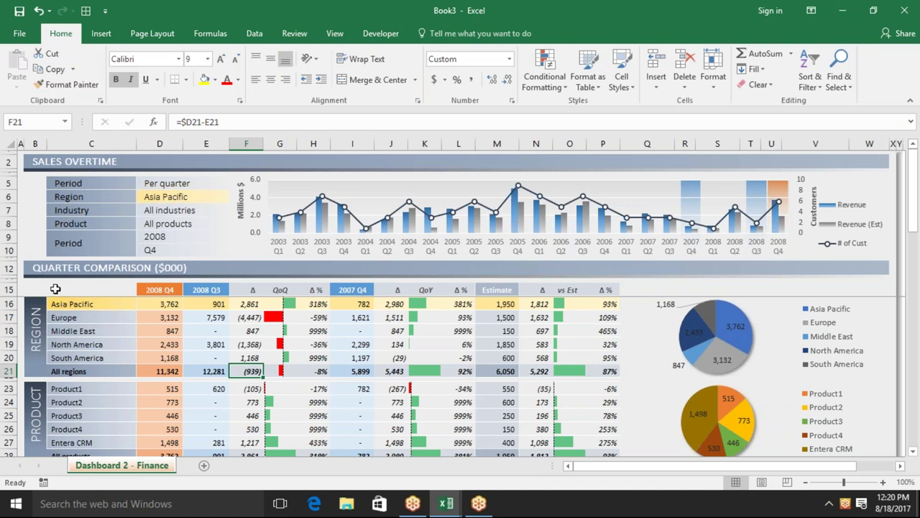
{"action": "left_click", "coordinate": [7, 148]}
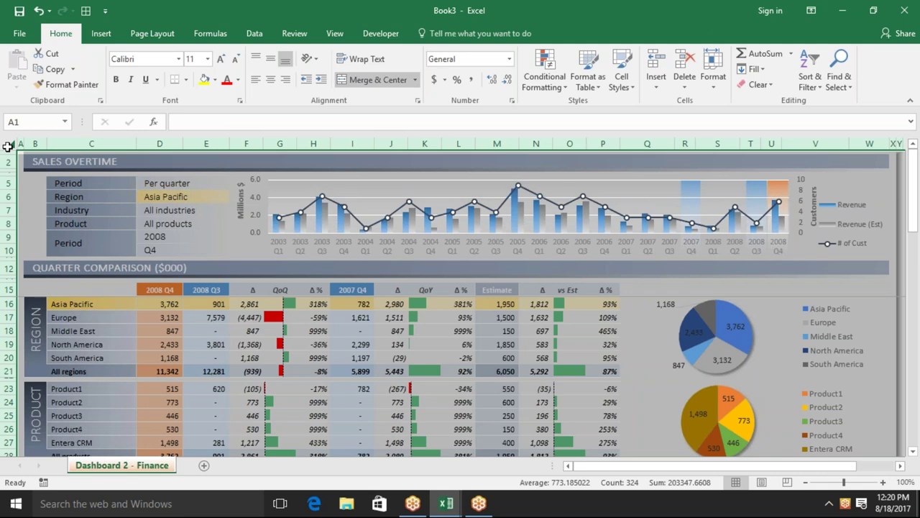
{"action": "key", "text": "ctrl+c"}
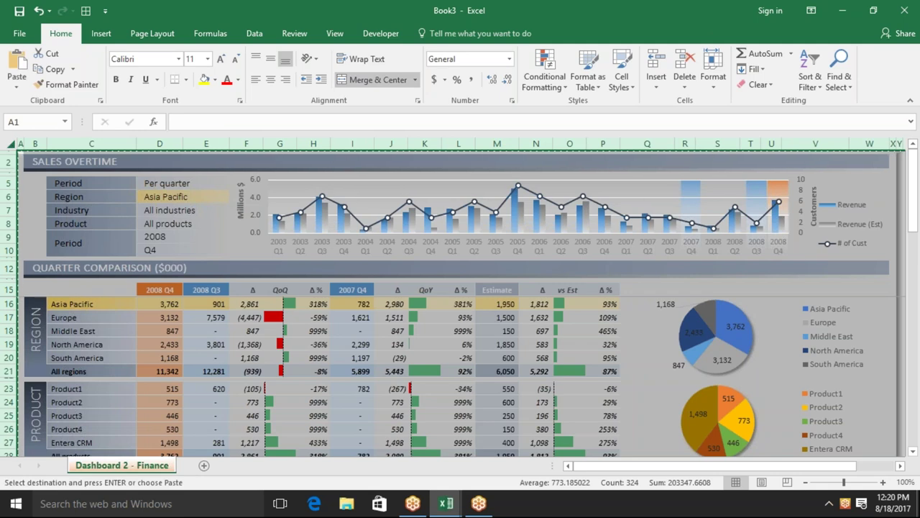
Step: Try Paste Special with the chart selected, then cancel and clear the chart selection
{"action": "right_click", "coordinate": [233, 202]}
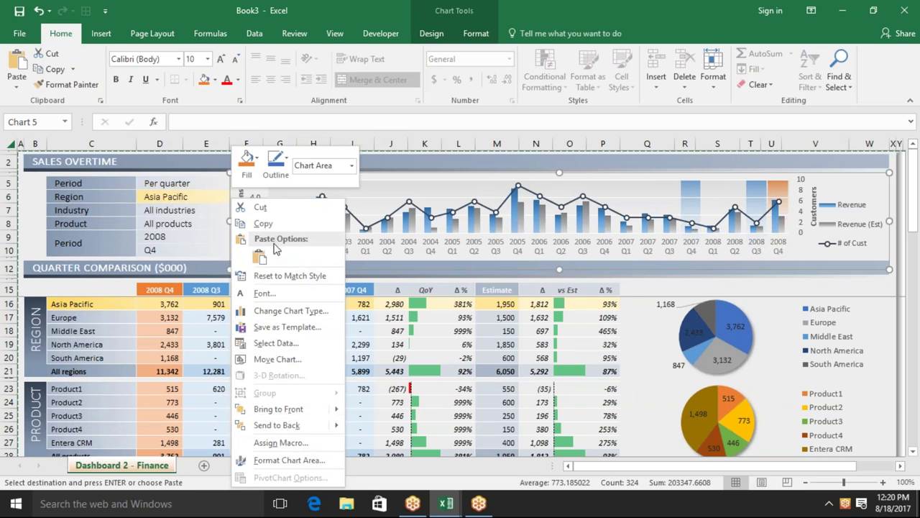
{"action": "left_click", "coordinate": [17, 88]}
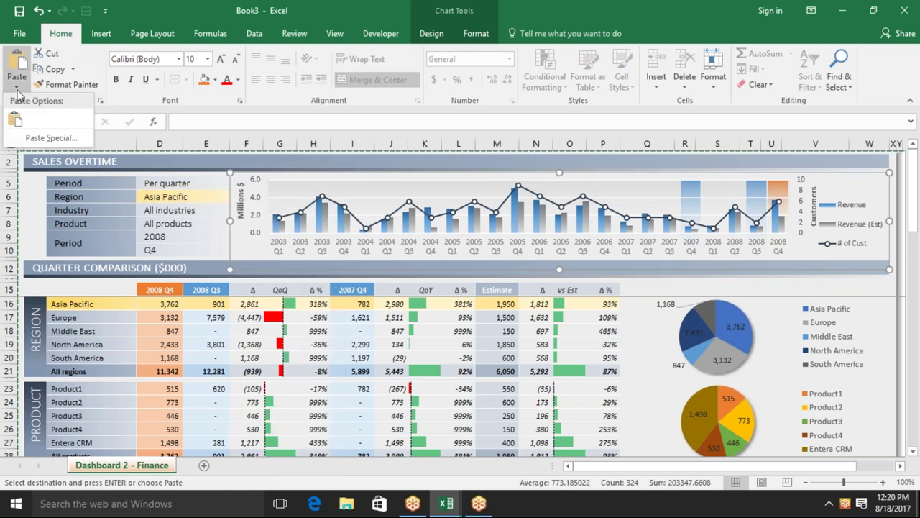
{"action": "left_click", "coordinate": [37, 138]}
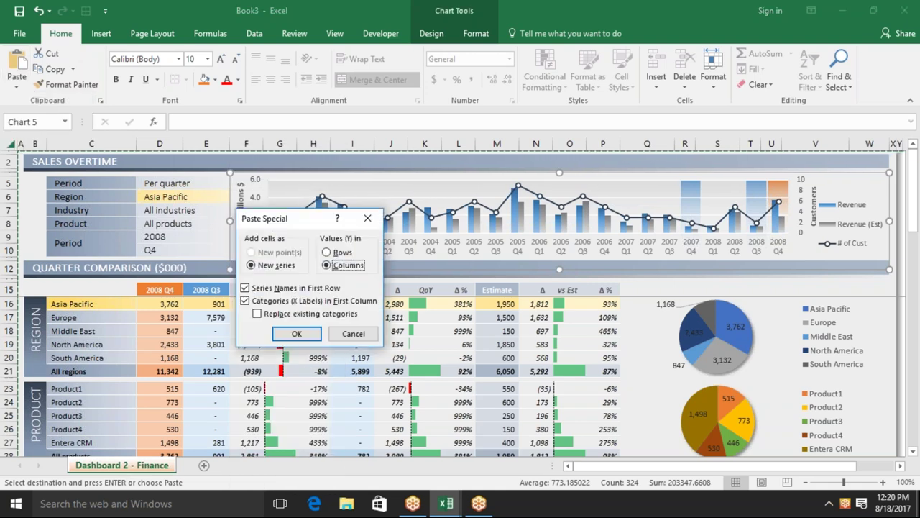
{"action": "key", "text": "Return"}
{"action": "key", "text": "Escape"}
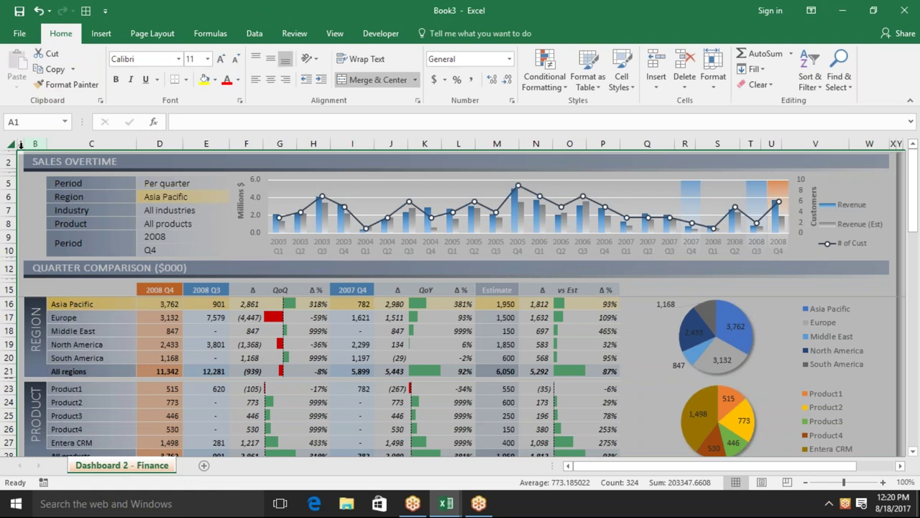
Step: Recopy the whole sheet and paste it over itself as Values, checking H21
{"action": "key", "text": "ctrl+c"}
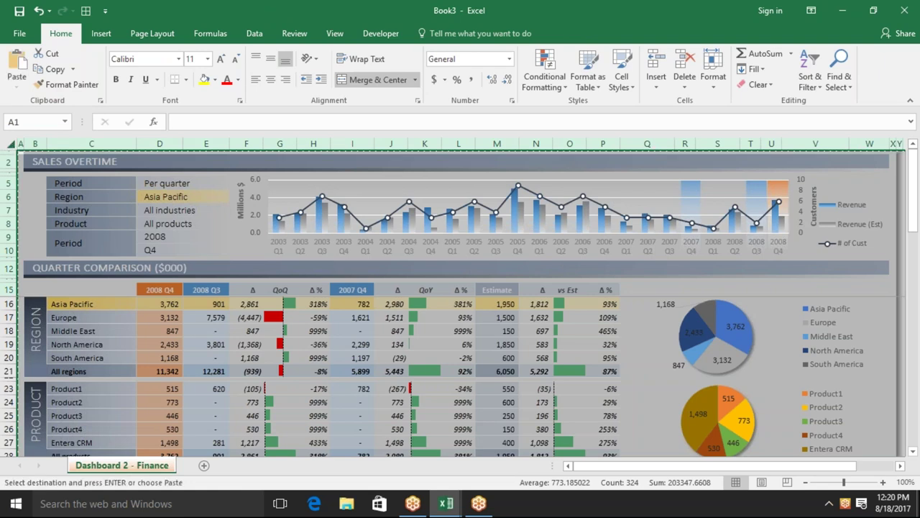
{"action": "left_click", "coordinate": [17, 87]}
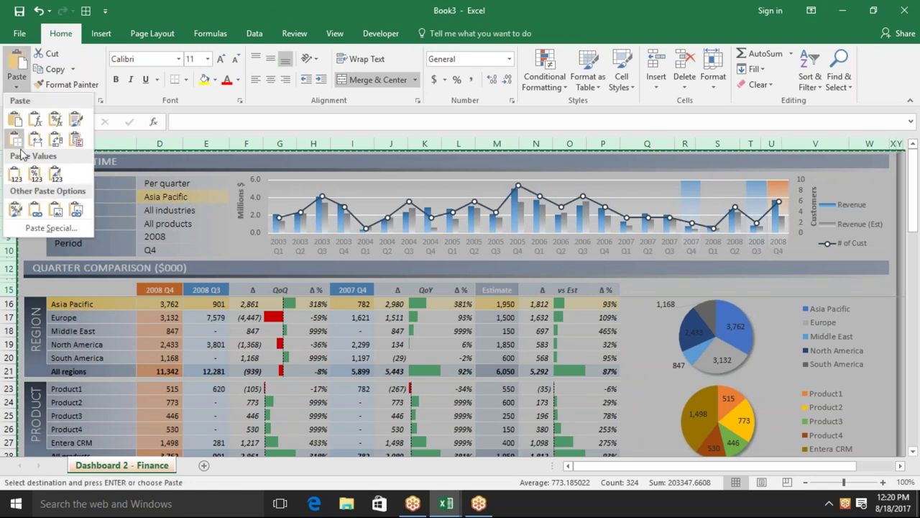
{"action": "left_click", "coordinate": [43, 227]}
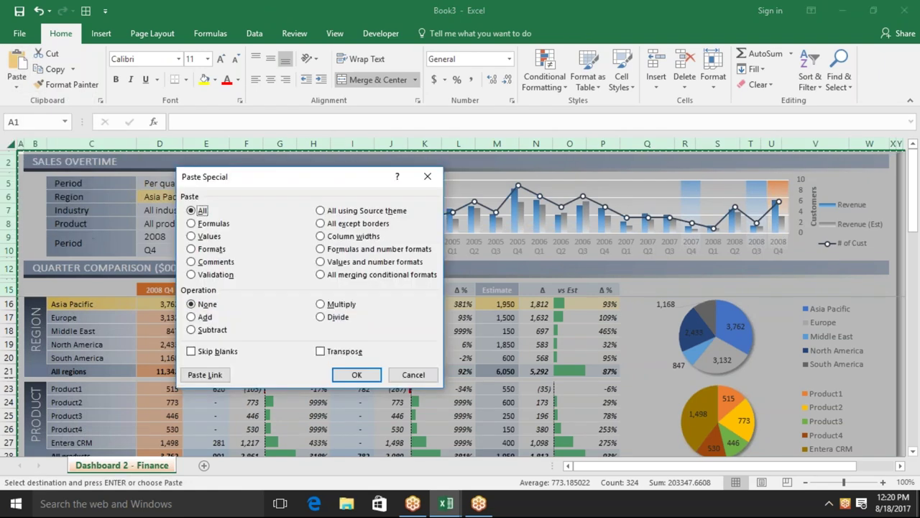
{"action": "left_click", "coordinate": [207, 236]}
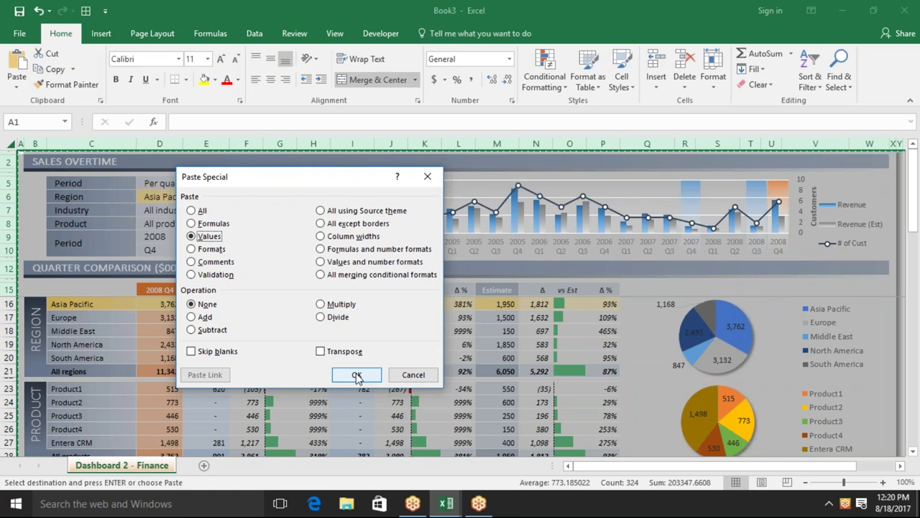
{"action": "left_click", "coordinate": [357, 376]}
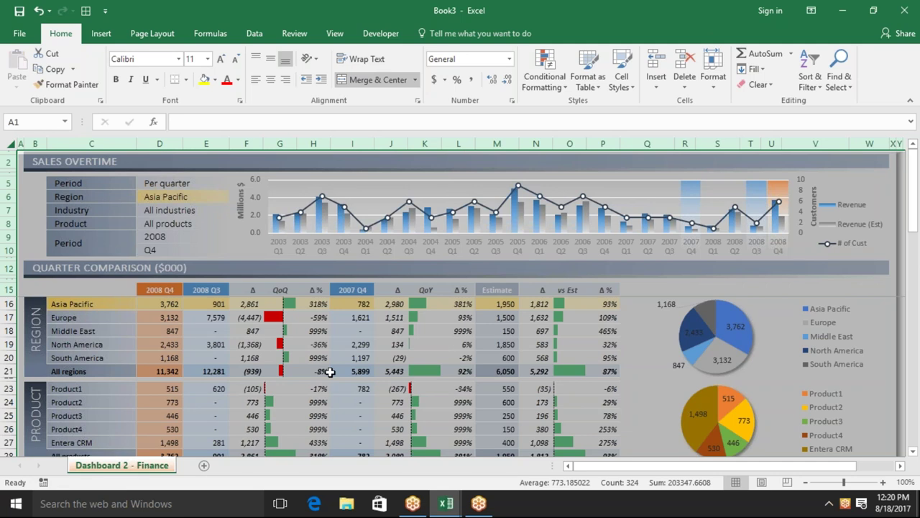
{"action": "left_click", "coordinate": [330, 371]}
{"action": "key", "text": "Up"}
{"action": "key", "text": "Up"}
{"action": "key", "text": "Up"}
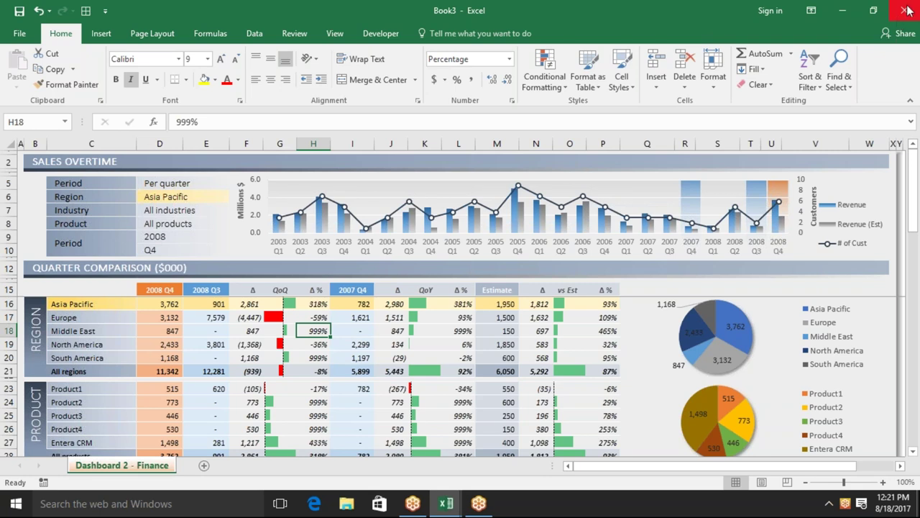
Step: Close Book3 and the finance dashboard workbook, discarding changes to both
{"action": "left_click", "coordinate": [908, 11]}
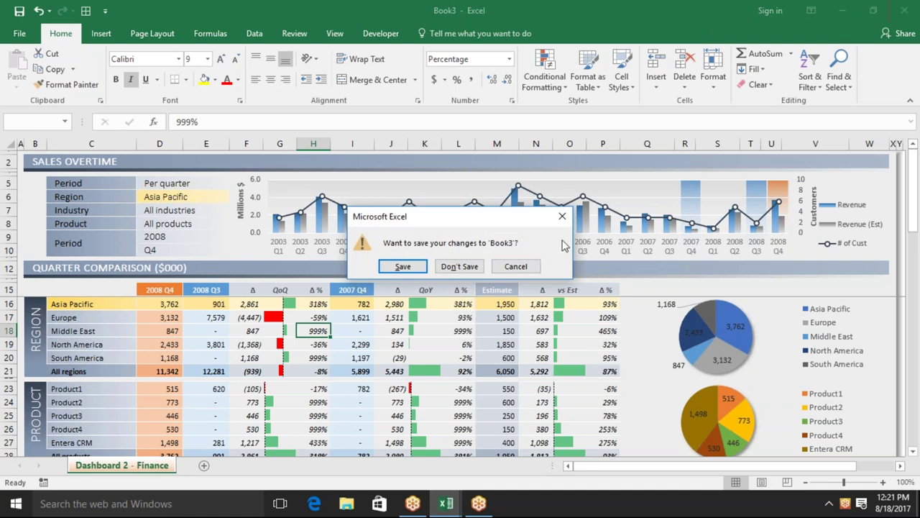
{"action": "left_click", "coordinate": [479, 267]}
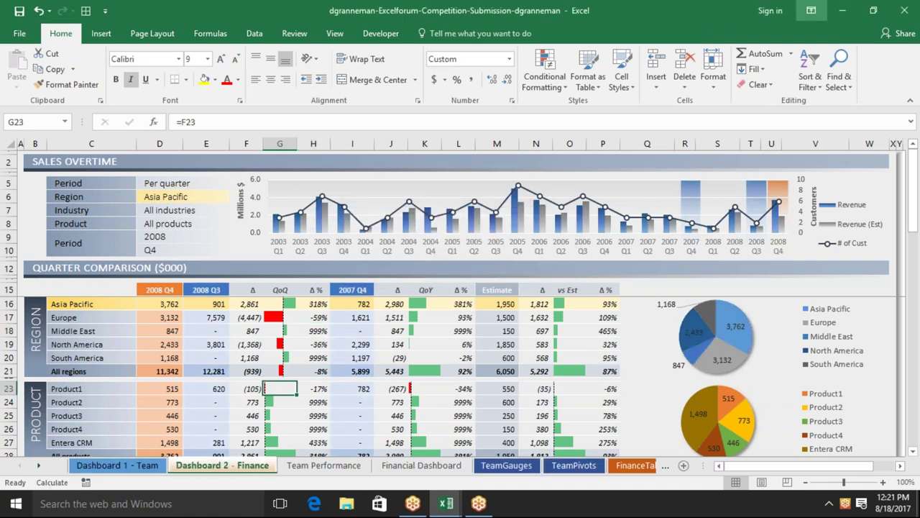
{"action": "left_click", "coordinate": [903, 10]}
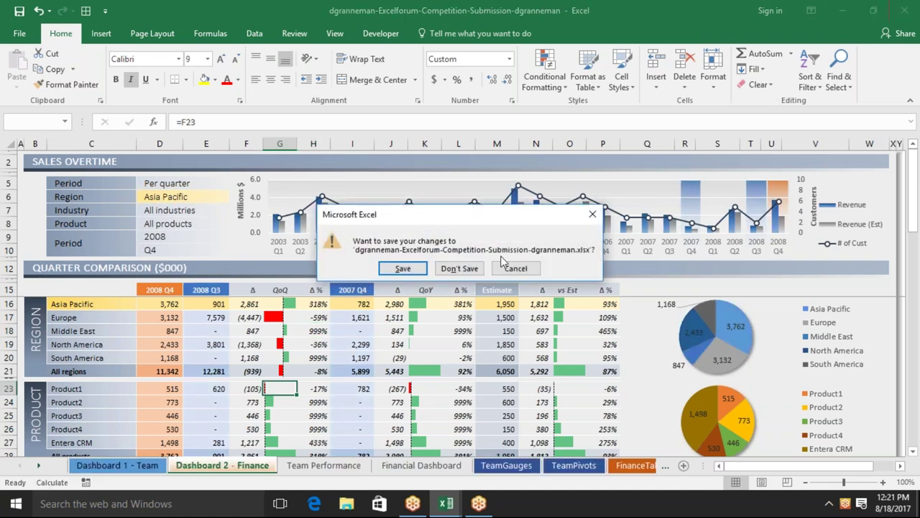
{"action": "left_click", "coordinate": [460, 268]}
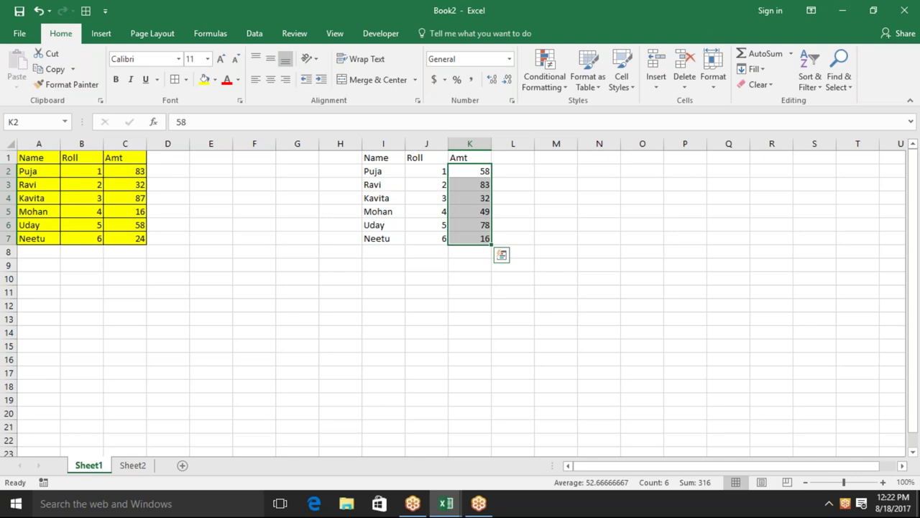
{"action": "left_click", "coordinate": [126, 208]}
Step: Select the yellow Name/Roll/Amt table A1:C7 with the keyboard and copy it
{"action": "key", "text": "ctrl+Up"}
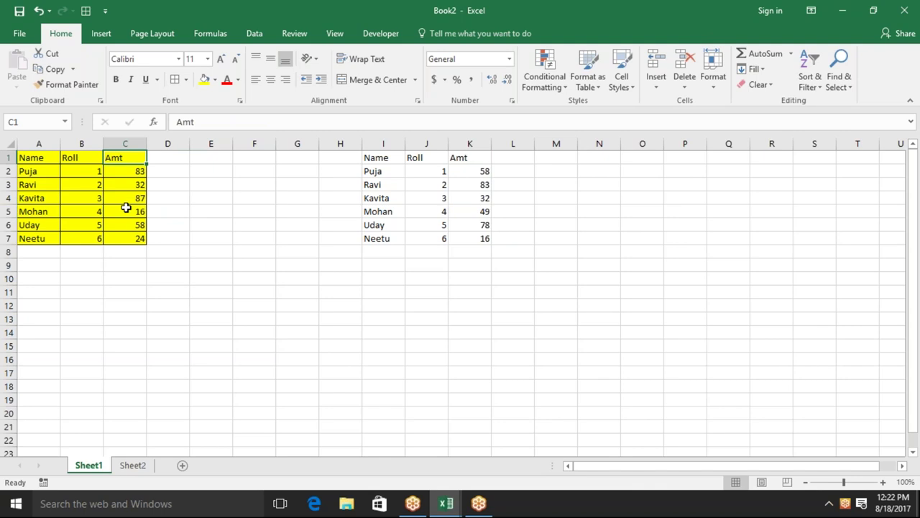
{"action": "key", "text": "Left"}
{"action": "key", "text": "Left"}
{"action": "key", "text": "Down"}
{"action": "key", "text": "Right"}
{"action": "key", "text": "Right"}
{"action": "key", "text": "Left"}
{"action": "key", "text": "Up"}
{"action": "key", "text": "Left"}
{"action": "key", "text": "shift+Right"}
{"action": "key", "text": "shift+Right"}
{"action": "key", "text": "ctrl+shift+Down"}
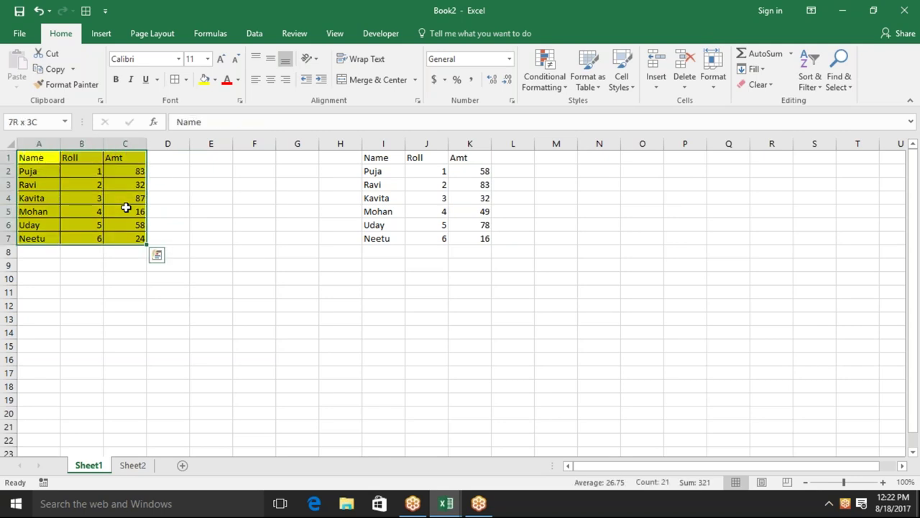
{"action": "key", "text": "ctrl+c"}
Step: Paste the copied table into a new Sheet3, check its Amt formula, and return to Sheet1
{"action": "left_click", "coordinate": [134, 464]}
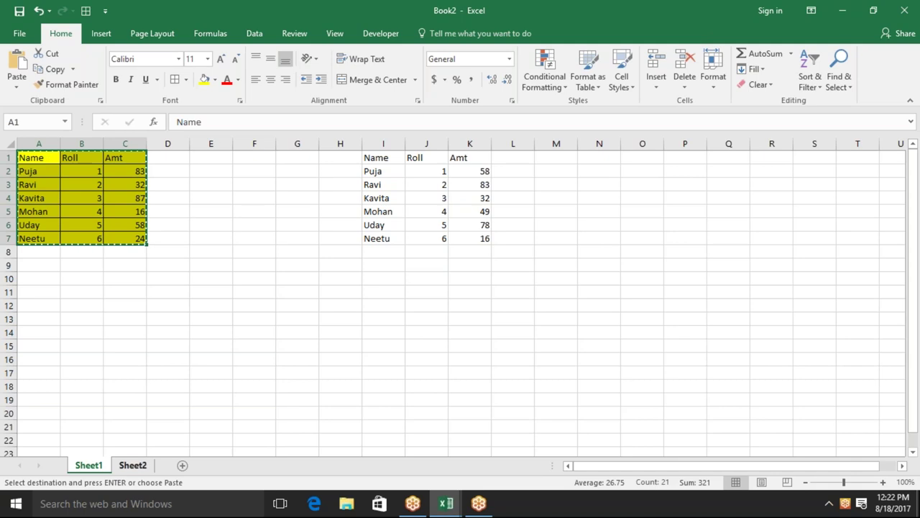
{"action": "left_click", "coordinate": [181, 465]}
{"action": "key", "text": "ctrl+v"}
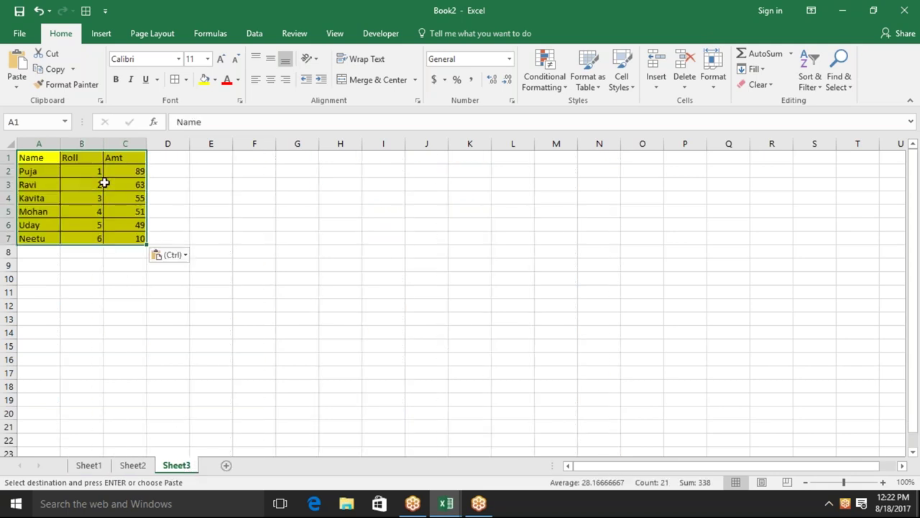
{"action": "left_click", "coordinate": [130, 199]}
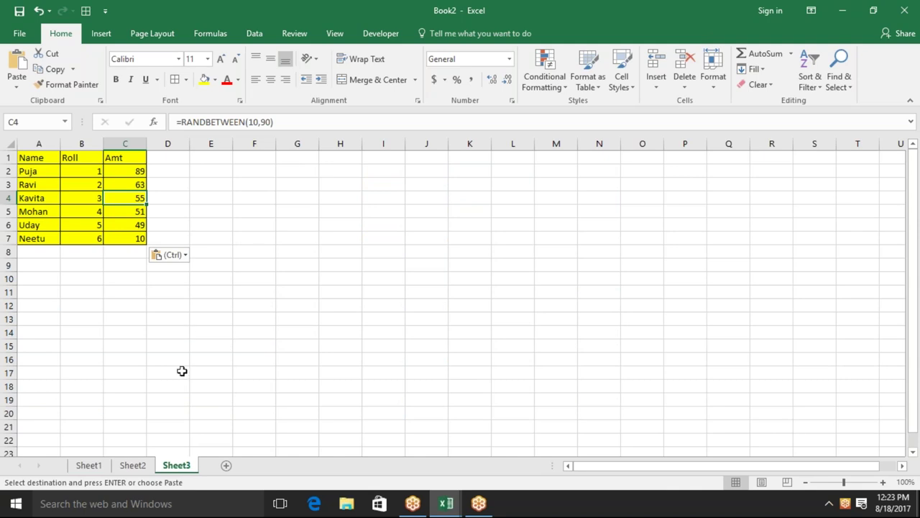
{"action": "left_click", "coordinate": [103, 467]}
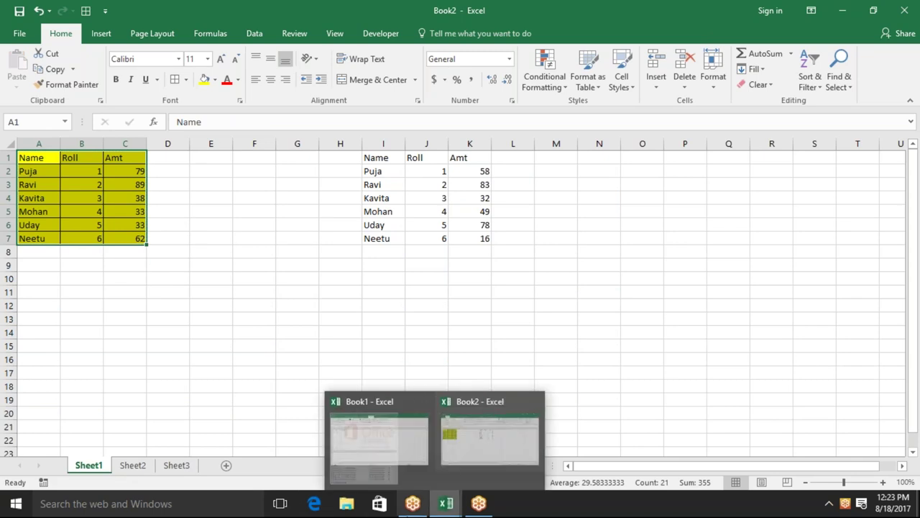
{"action": "left_click", "coordinate": [353, 507]}
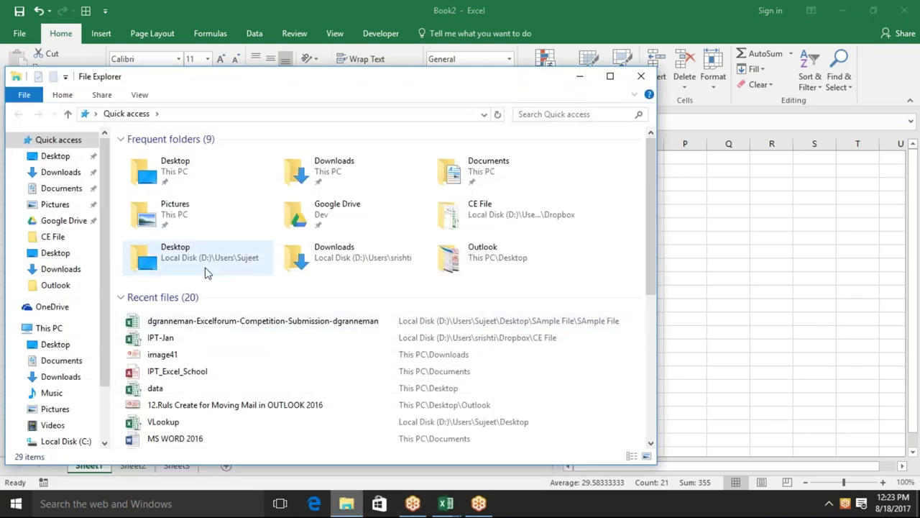
Step: Browse Desktop and This PC, then open DVD RW Drive (E:) and confirm the Burn a Disc setup
{"action": "left_click", "coordinate": [55, 345]}
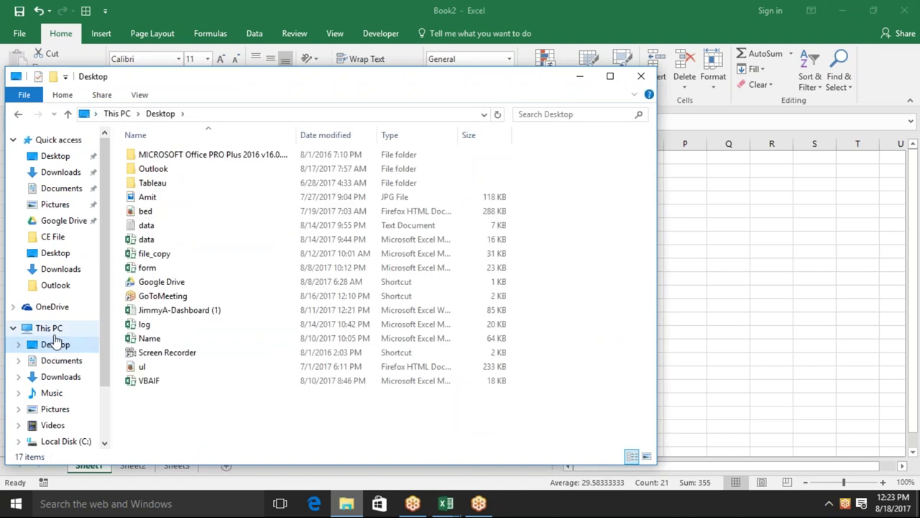
{"action": "left_click", "coordinate": [52, 330]}
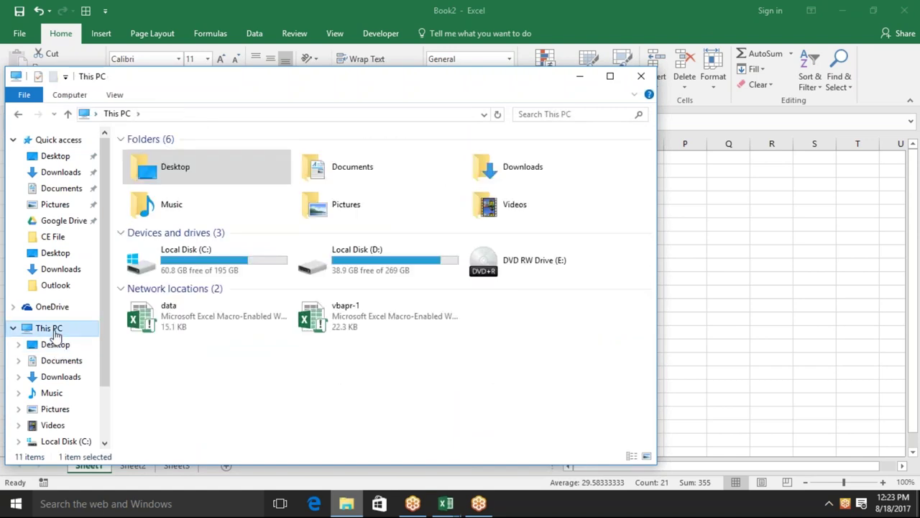
{"action": "left_click", "coordinate": [576, 271]}
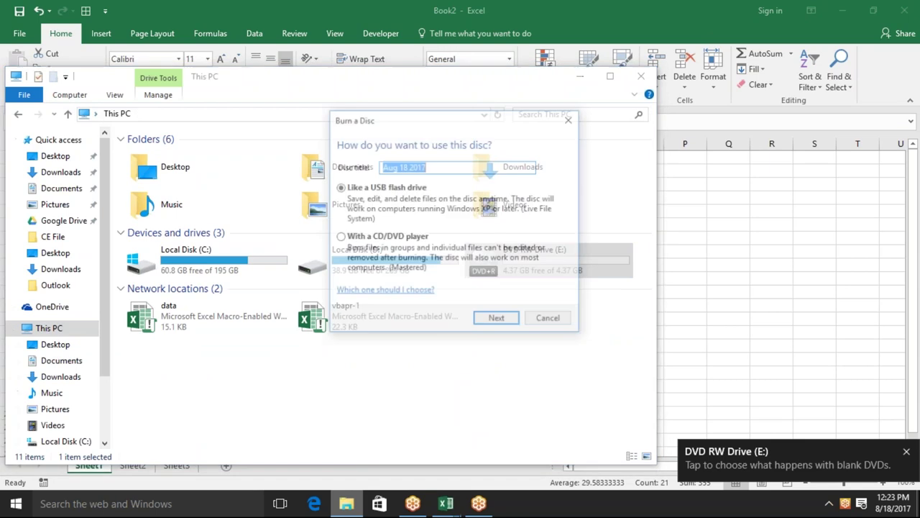
{"action": "left_click", "coordinate": [504, 324]}
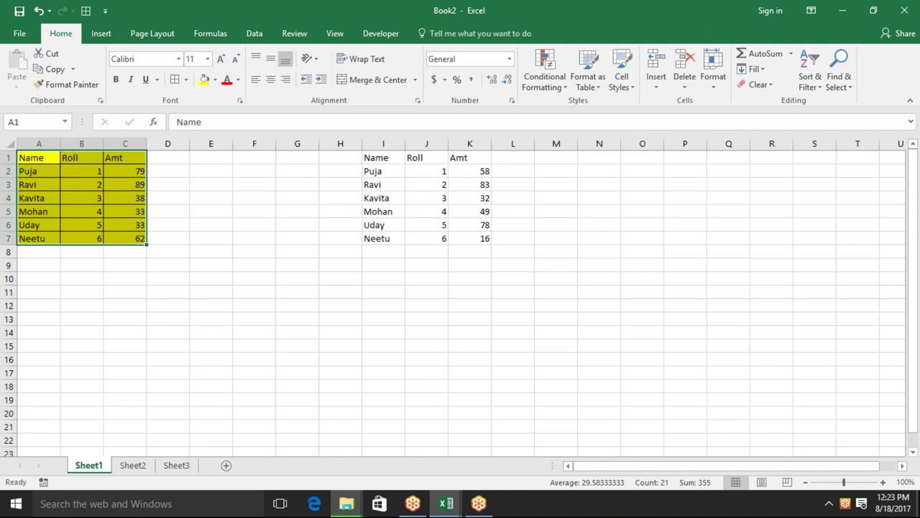
Step: Copy the yellow table into a new Book4 workbook and check its Amt formulas
{"action": "key", "text": "ctrl+c"}
{"action": "key", "text": "ctrl+n"}
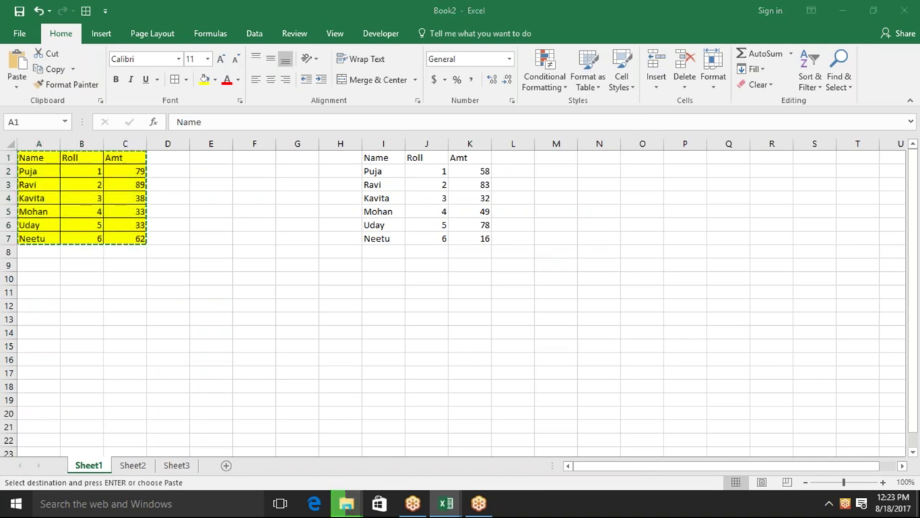
{"action": "key", "text": "ctrl+v"}
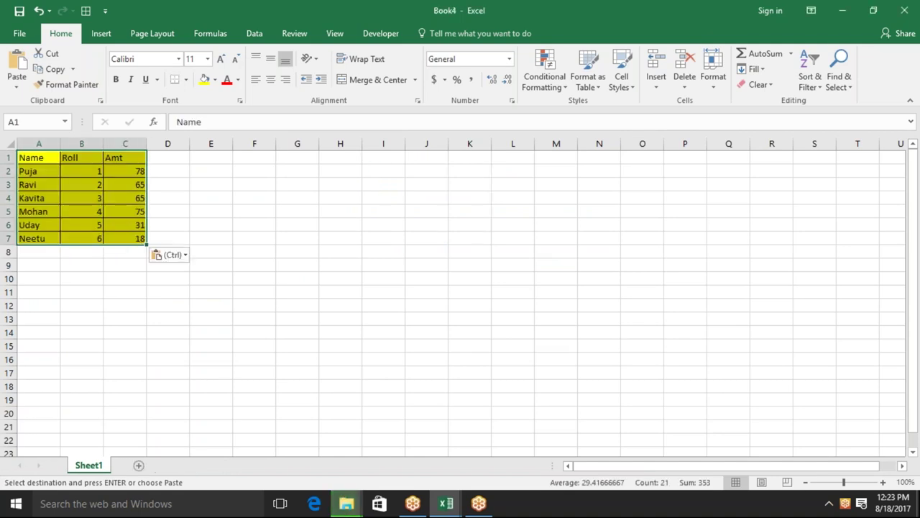
{"action": "left_click", "coordinate": [125, 198]}
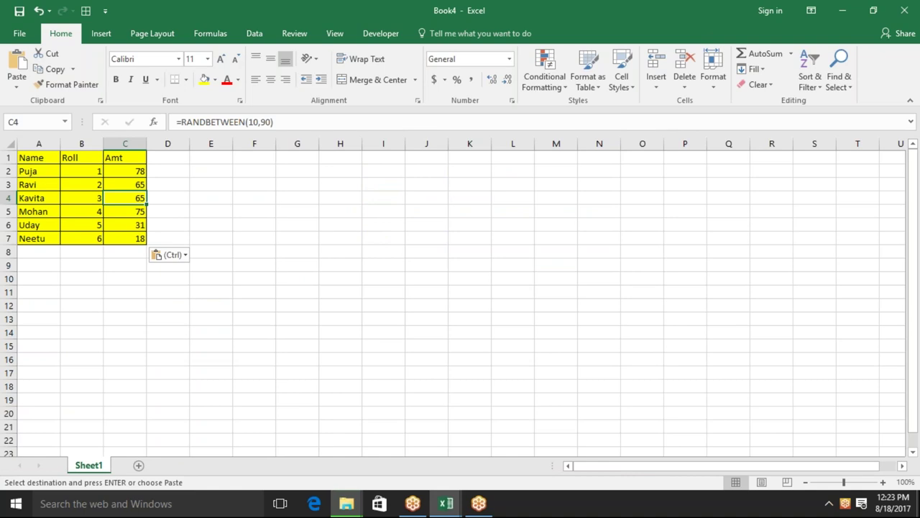
{"action": "left_click", "coordinate": [137, 224]}
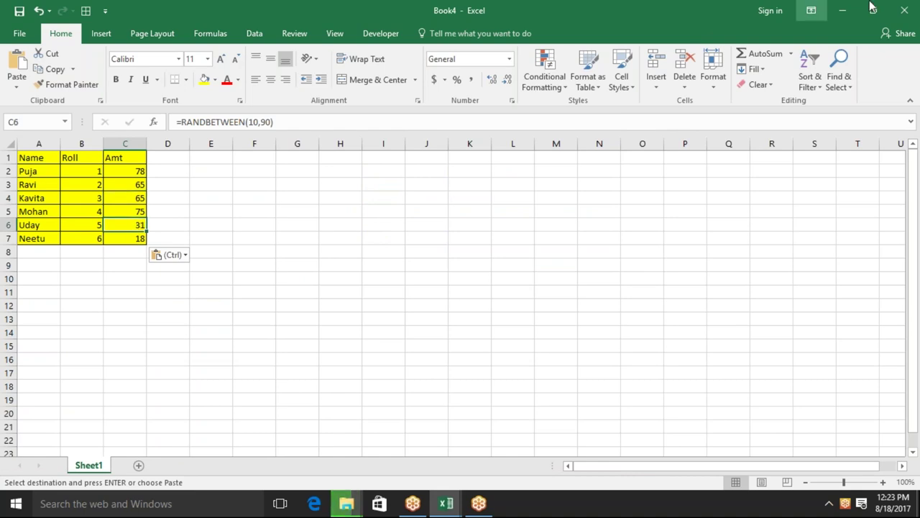
Step: Close Book4 without saving and cancel the pending copy in Book2
{"action": "left_click", "coordinate": [903, 12]}
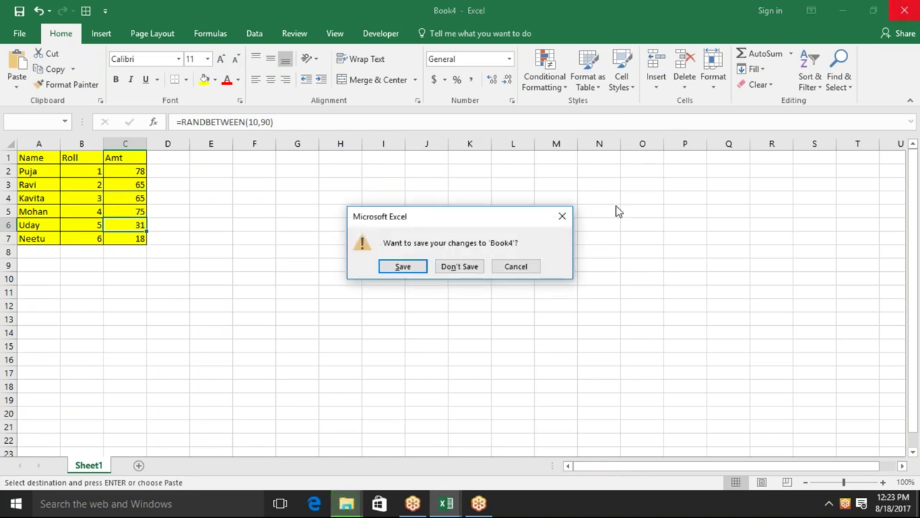
{"action": "left_click", "coordinate": [471, 267]}
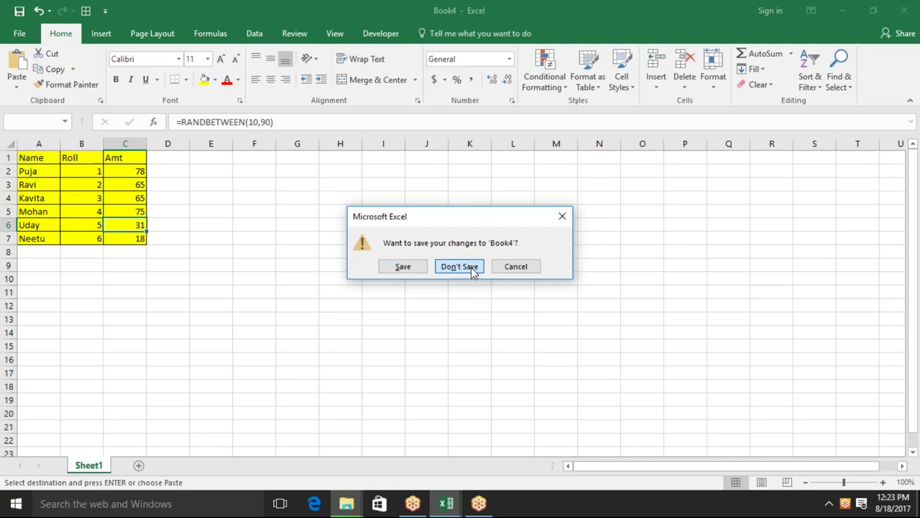
{"action": "key", "text": "Escape"}
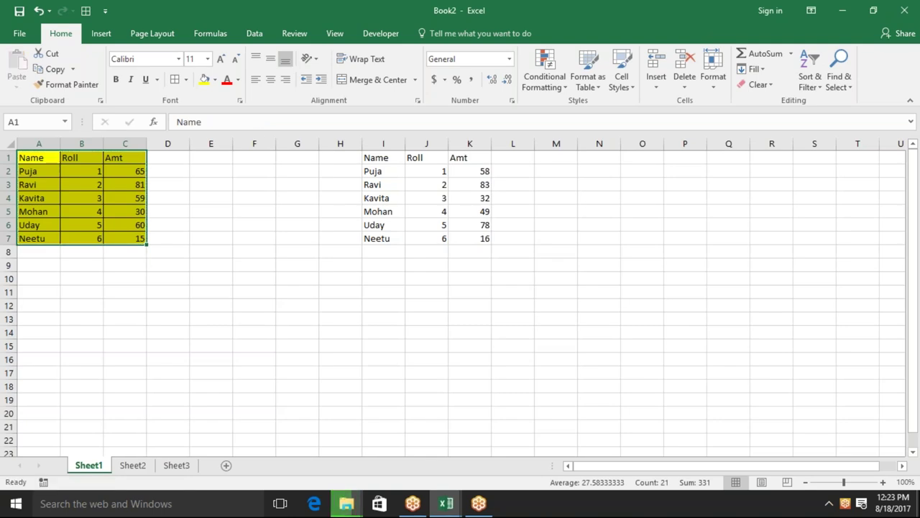
Step: Inspect the Roll and Amt values in the I1:K7 copy and select the whole copy
{"action": "left_click", "coordinate": [446, 223]}
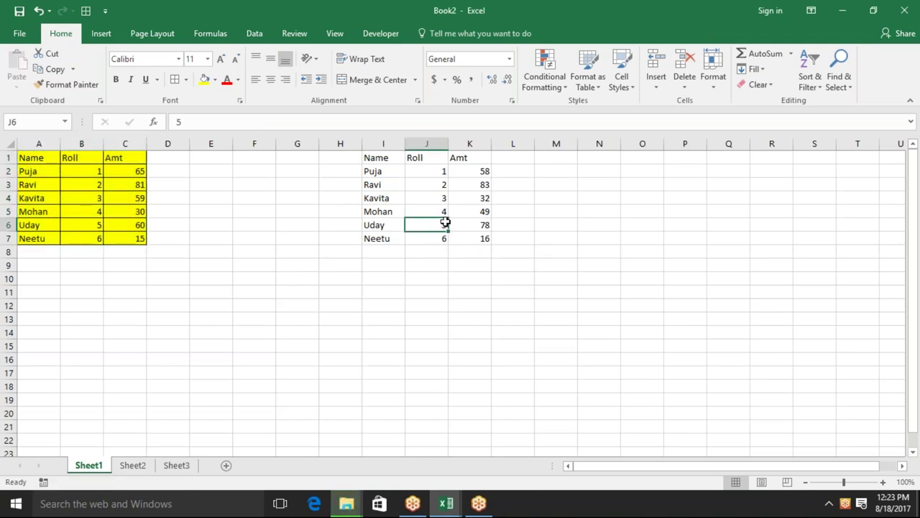
{"action": "left_click", "coordinate": [415, 195]}
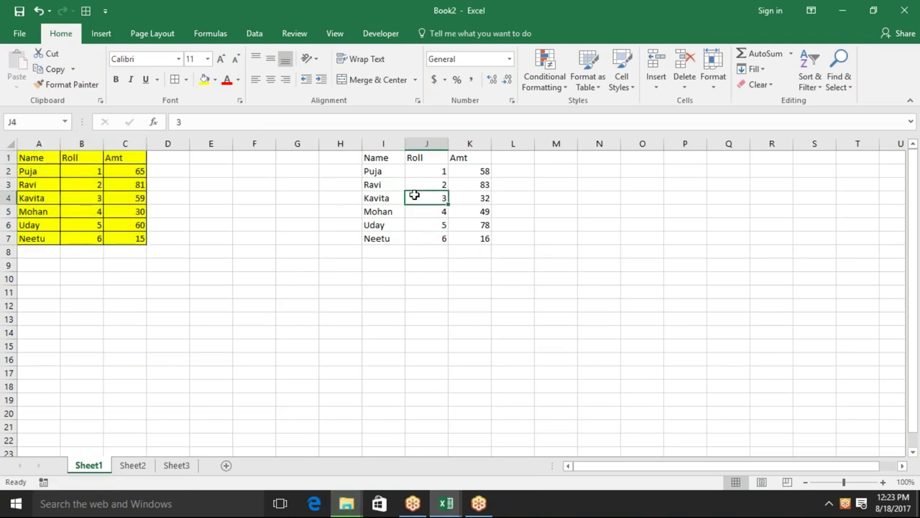
{"action": "left_click", "coordinate": [288, 213]}
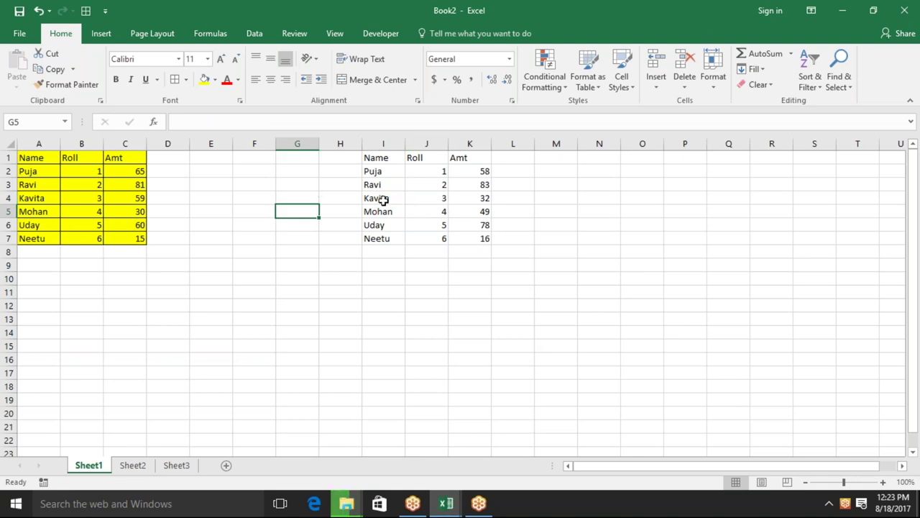
{"action": "left_click", "coordinate": [464, 214]}
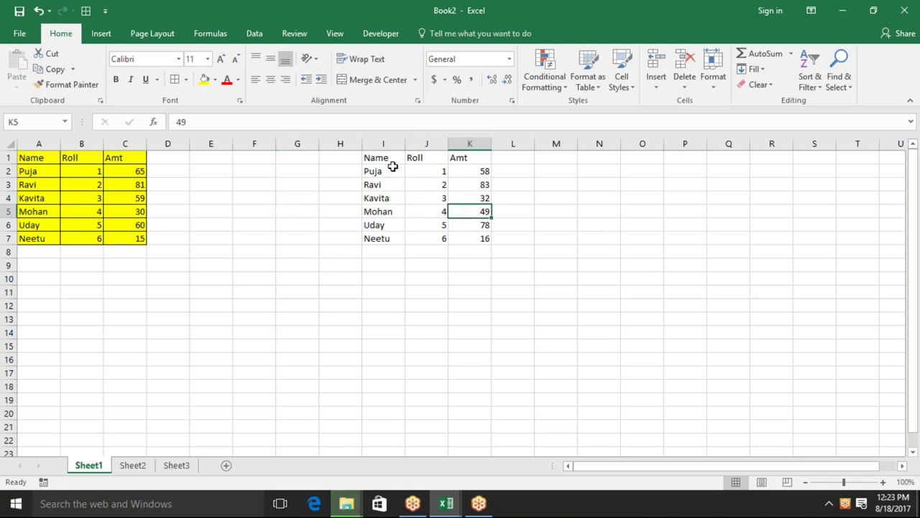
{"action": "left_click_drag", "start_coordinate": [391, 157], "coordinate": [475, 239]}
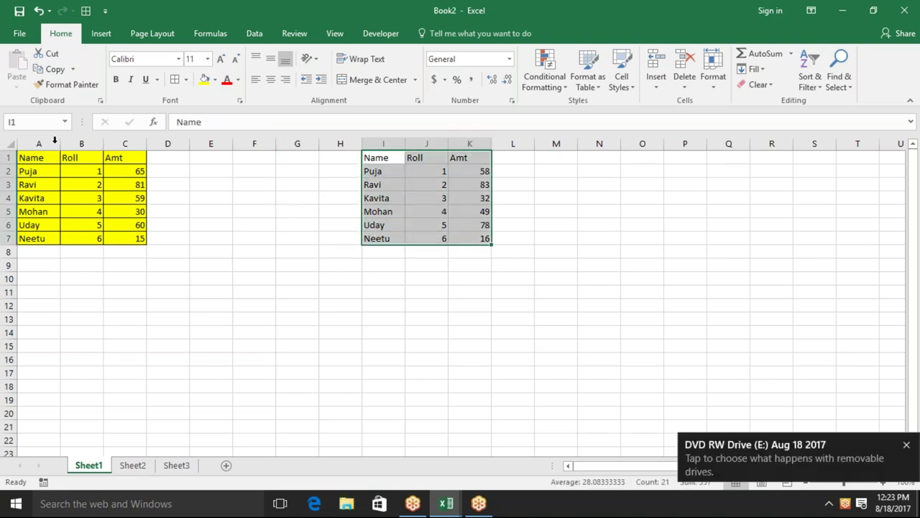
Step: Copy A1:C7 and Paste Special only its Formats into M1
{"action": "left_click_drag", "start_coordinate": [45, 157], "coordinate": [129, 231]}
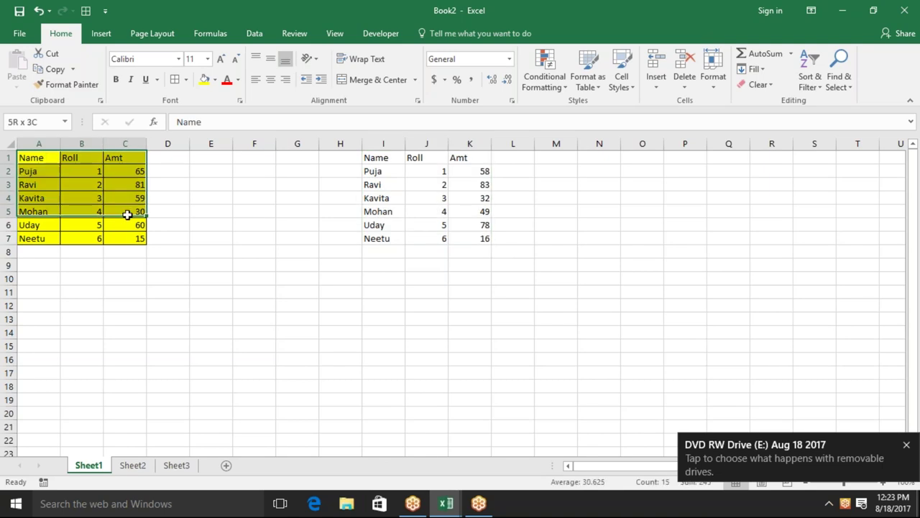
{"action": "key", "text": "ctrl+c"}
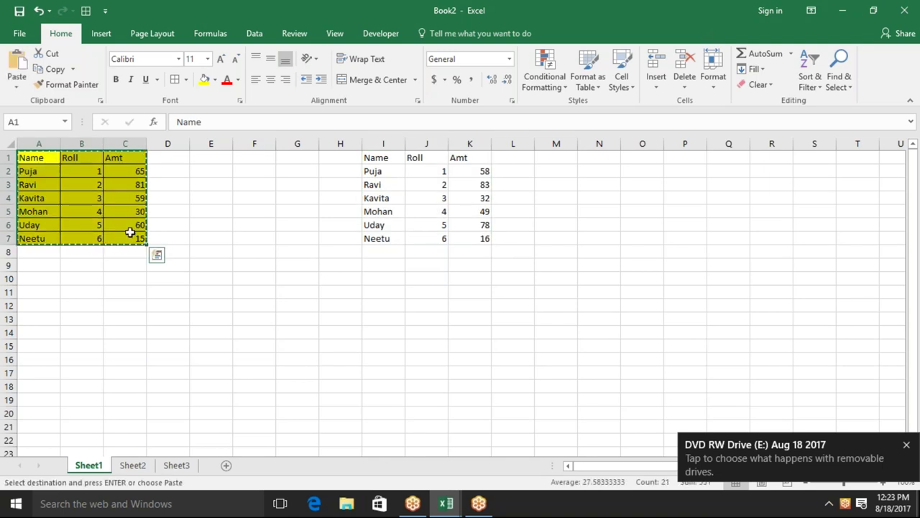
{"action": "left_click", "coordinate": [547, 154]}
{"action": "right_click", "coordinate": [546, 155]}
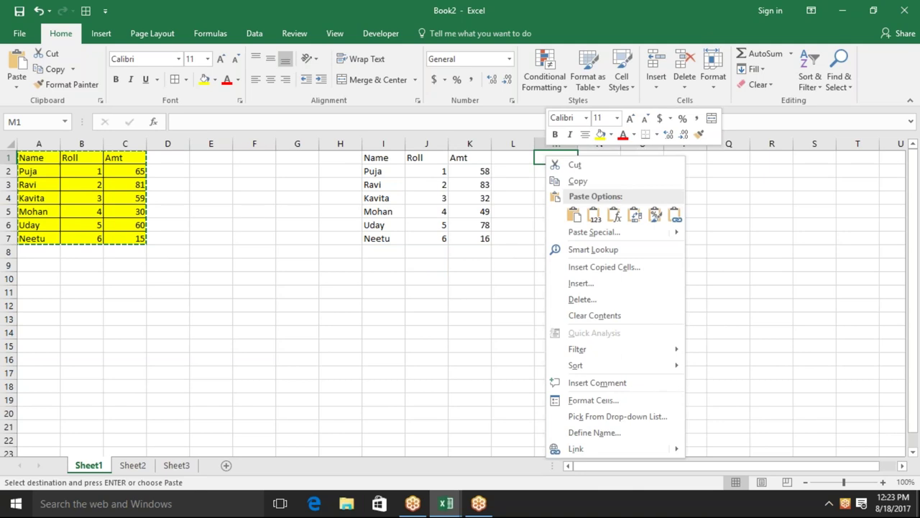
{"action": "left_click", "coordinate": [595, 233]}
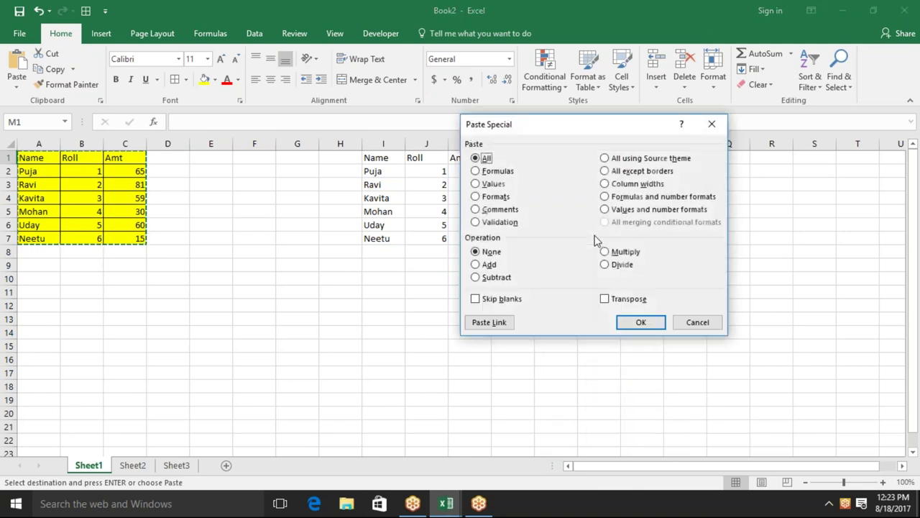
{"action": "left_click", "coordinate": [495, 198]}
{"action": "left_click", "coordinate": [645, 325]}
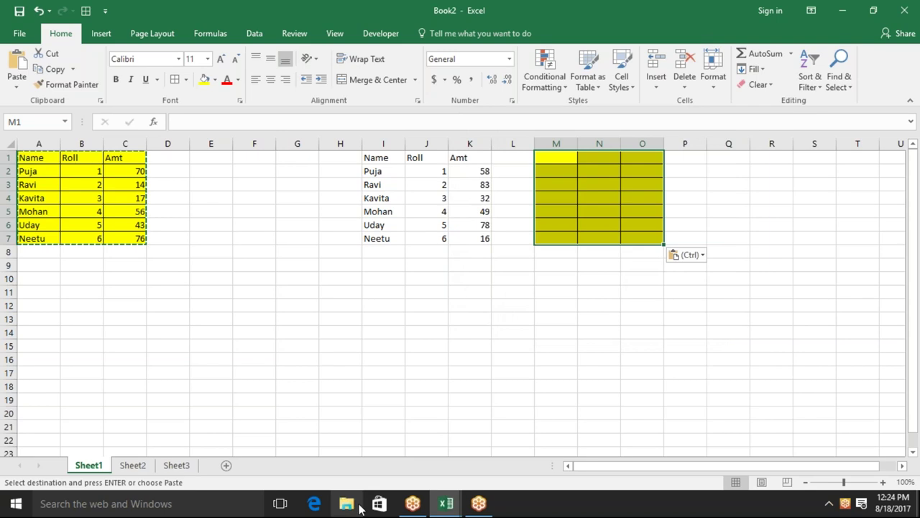
{"action": "left_click", "coordinate": [347, 503]}
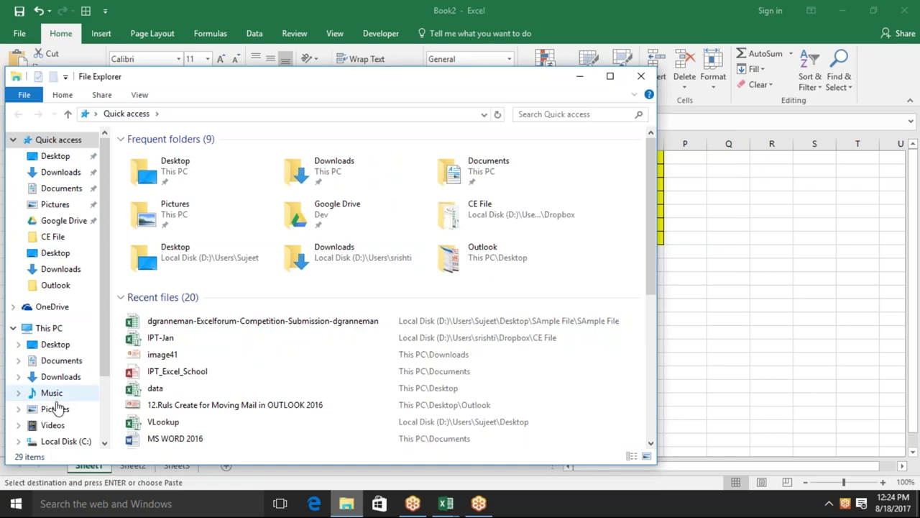
Step: Browse Local Disk C: and D:, open the DVD Rc folder, and look inside 1.Excel and 2.Formulas
{"action": "left_click", "coordinate": [62, 444]}
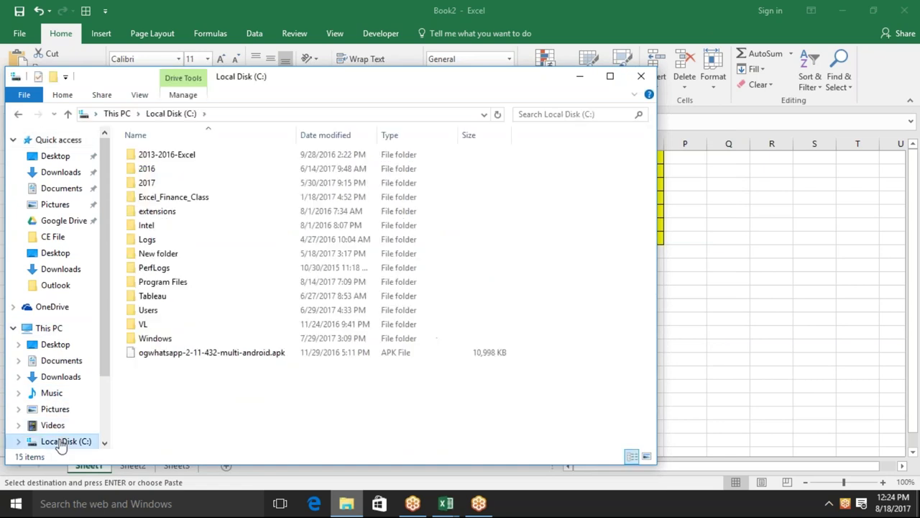
{"action": "scroll", "coordinate": [108, 316], "scroll_direction": "down", "scroll_amount": 1}
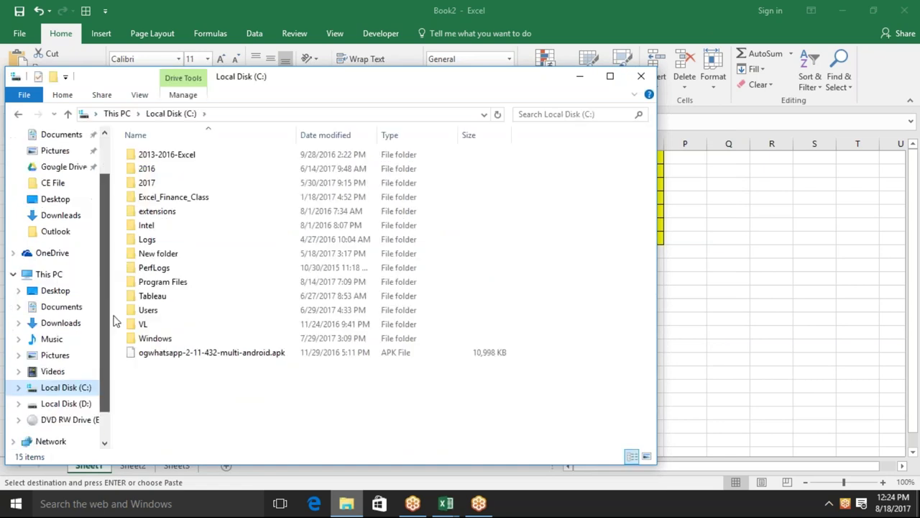
{"action": "scroll", "coordinate": [114, 320], "scroll_direction": "down", "scroll_amount": 1}
{"action": "left_click", "coordinate": [85, 373]}
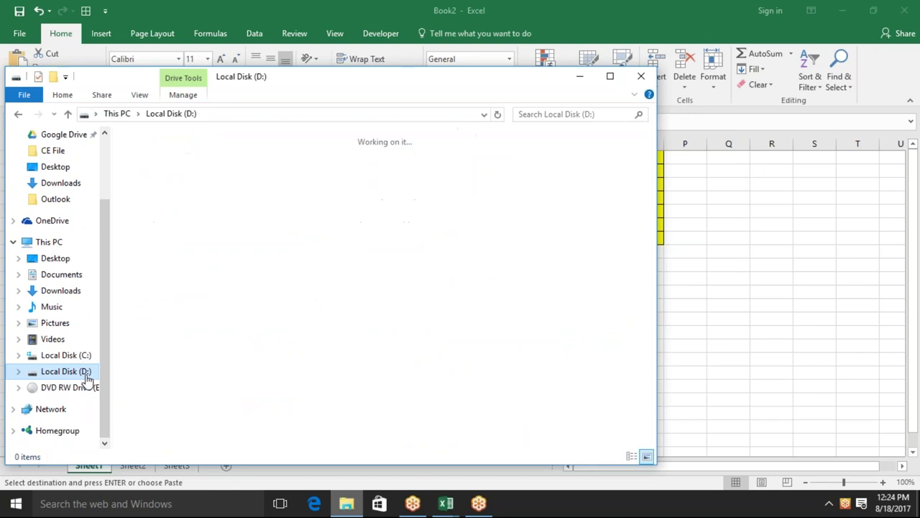
{"action": "left_click", "coordinate": [538, 188]}
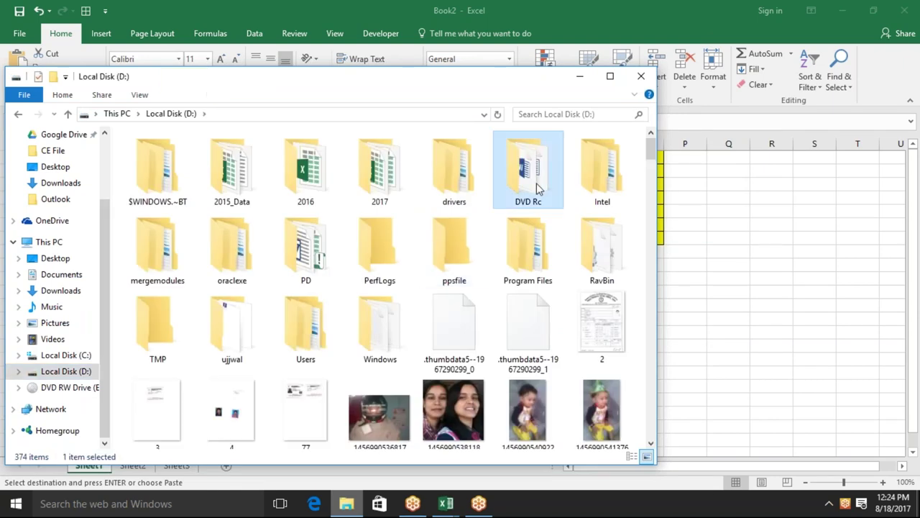
{"action": "double_click", "coordinate": [538, 188]}
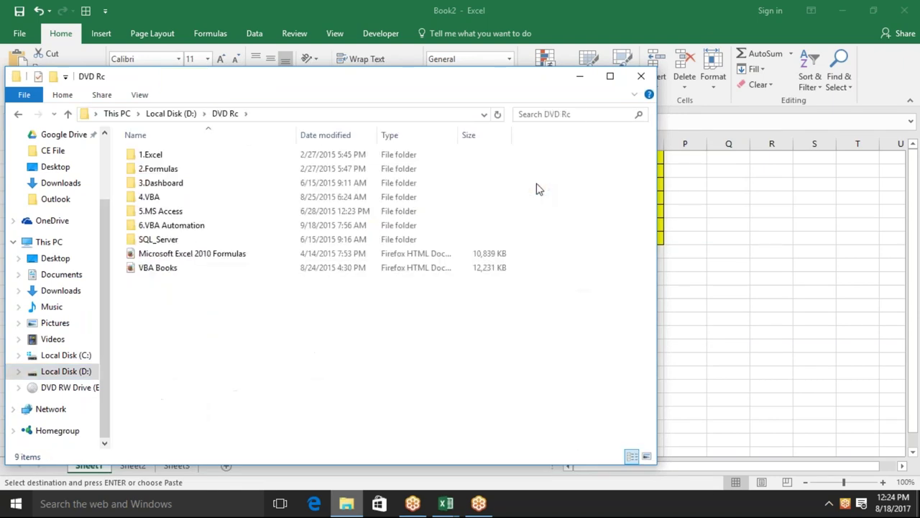
{"action": "double_click", "coordinate": [284, 159]}
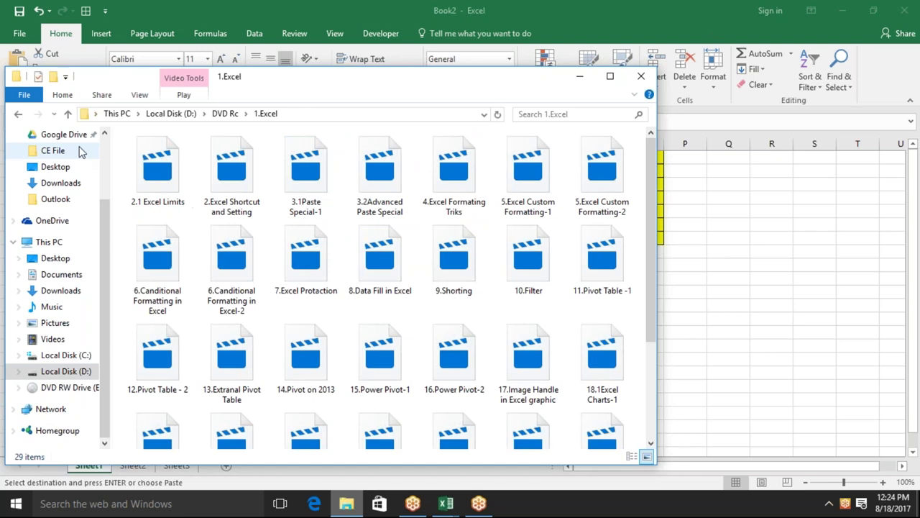
{"action": "left_click", "coordinate": [21, 115]}
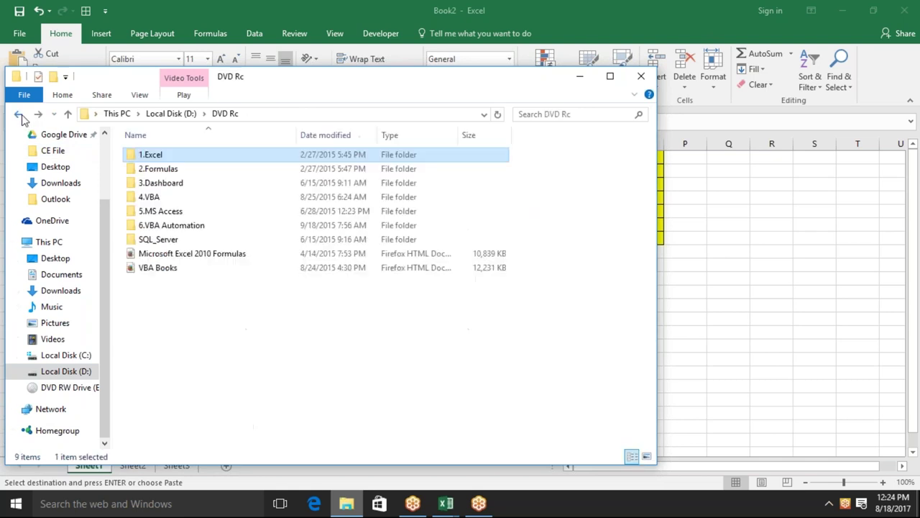
{"action": "left_click", "coordinate": [147, 175], "text": "shift"}
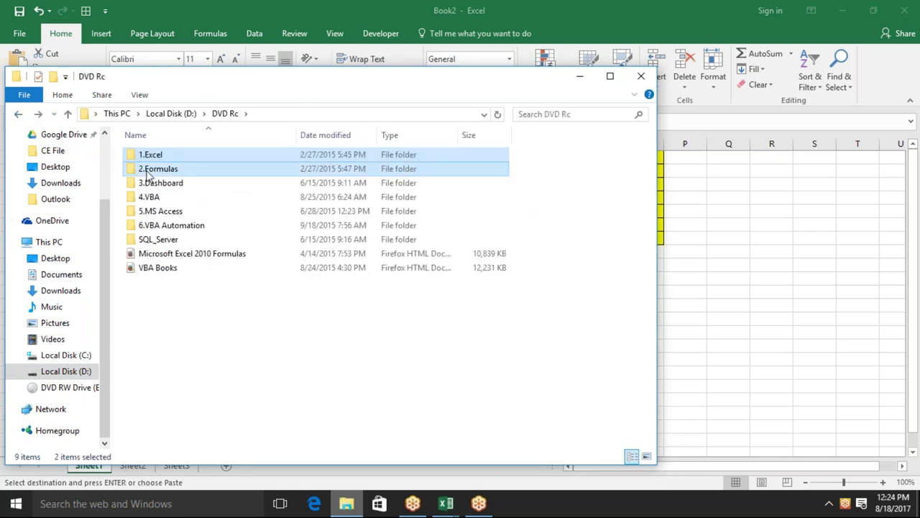
{"action": "double_click", "coordinate": [148, 174]}
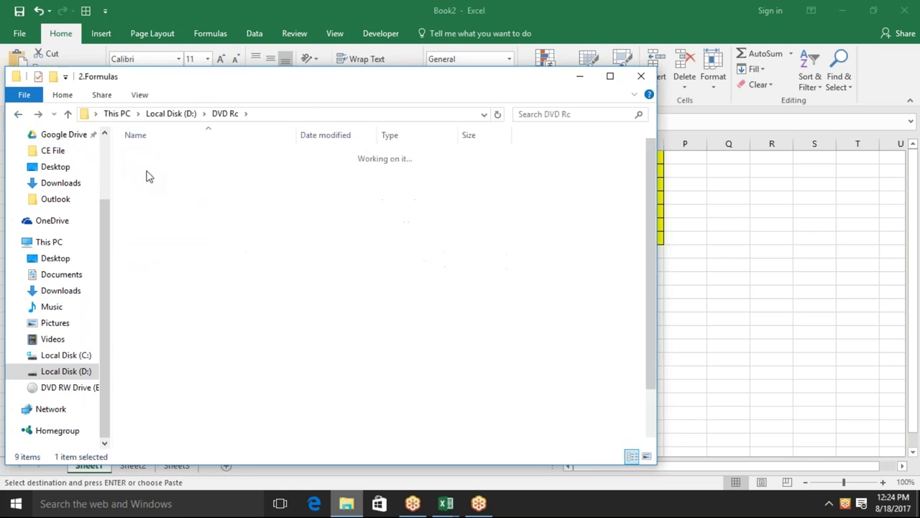
{"action": "left_click", "coordinate": [18, 116]}
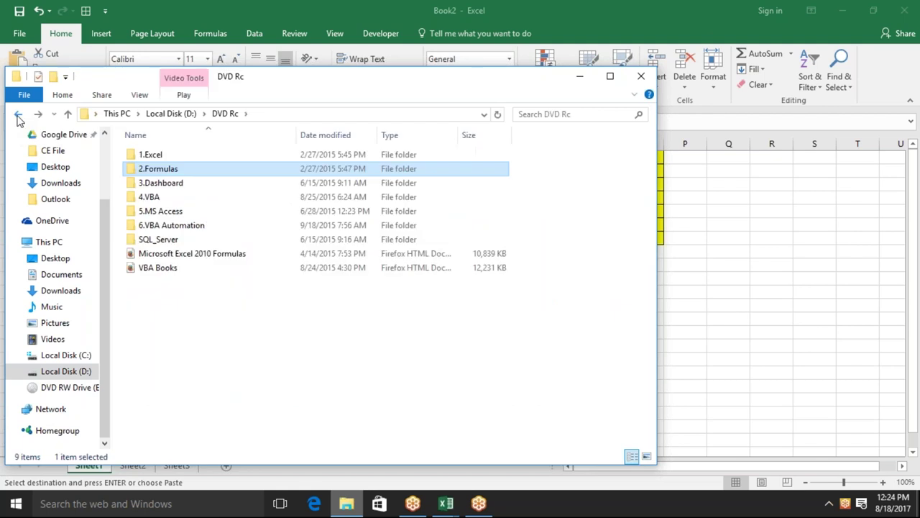
Step: Select 1.Excel, 2.Formulas and Microsoft Excel 2010 Formulas and send them to Burn to disc
{"action": "left_click", "coordinate": [150, 159], "text": "shift"}
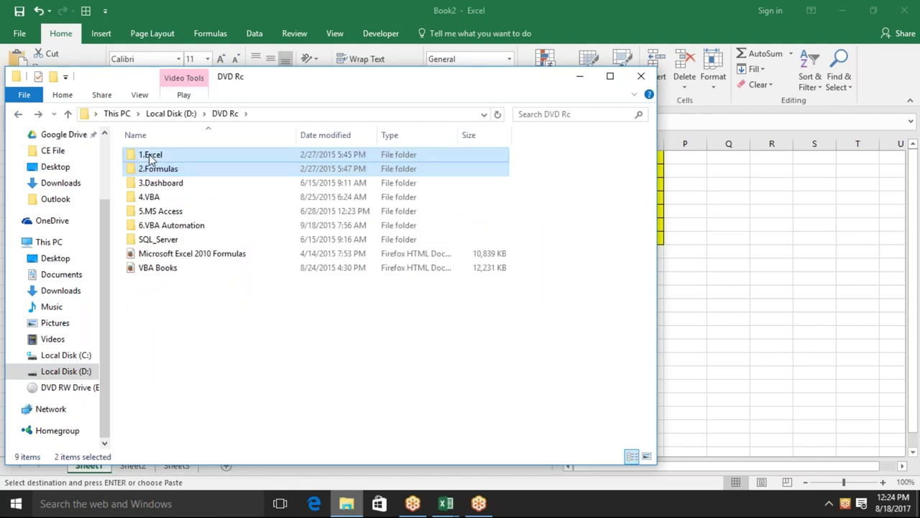
{"action": "left_click", "coordinate": [168, 259], "text": "ctrl"}
{"action": "left_click", "coordinate": [139, 95]}
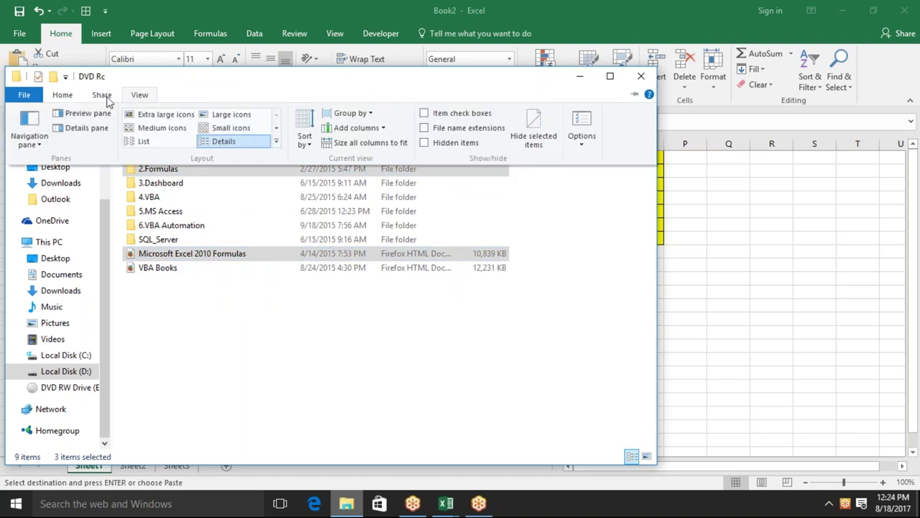
{"action": "key", "text": "Escape"}
{"action": "left_click", "coordinate": [102, 95]}
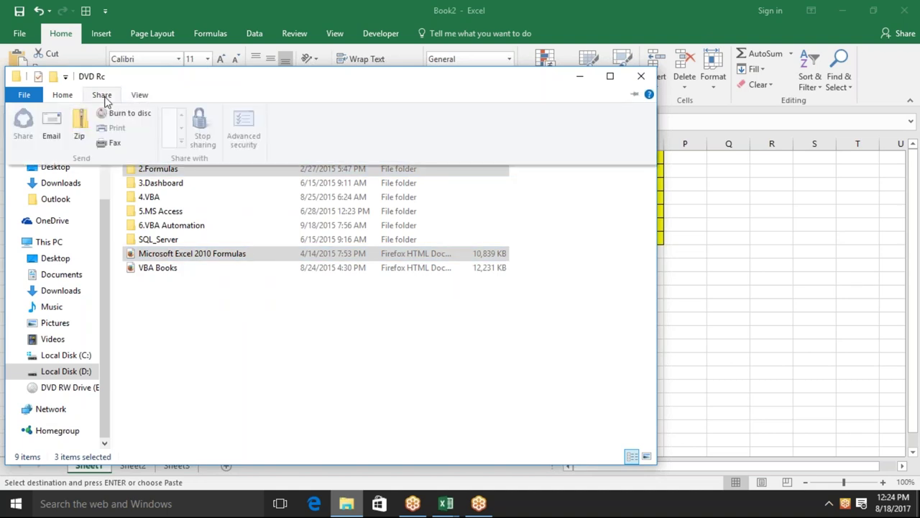
{"action": "left_click", "coordinate": [113, 116]}
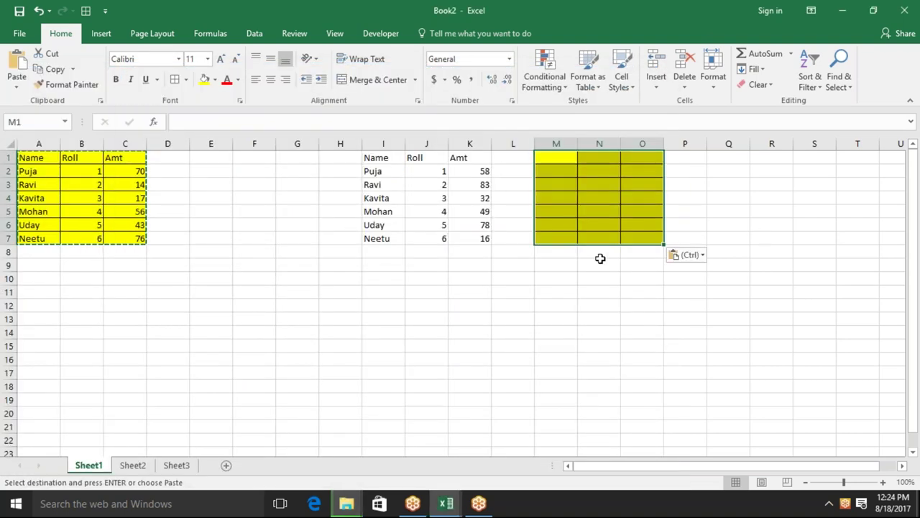
Step: Undo the yellow formatting in columns M–P, cancel the copy, and narrow column C
{"action": "left_click_drag", "start_coordinate": [556, 144], "coordinate": [667, 161]}
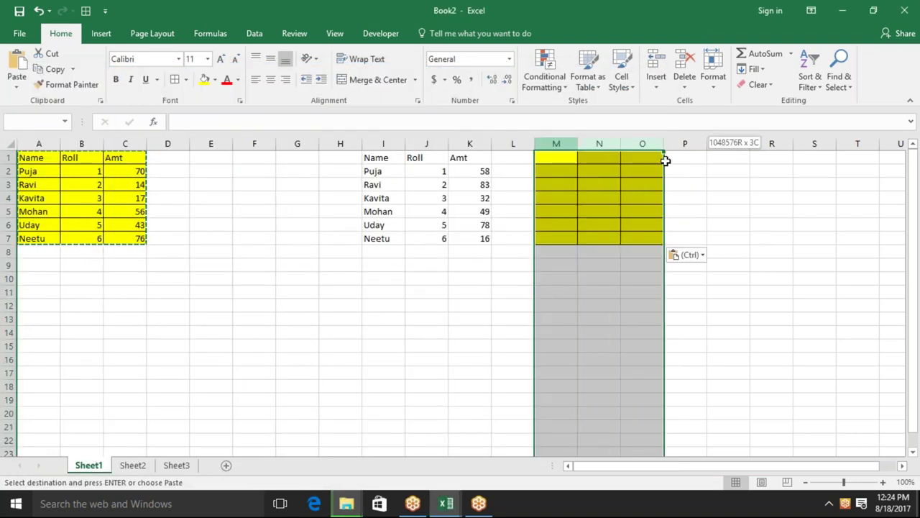
{"action": "key", "text": "ctrl+z"}
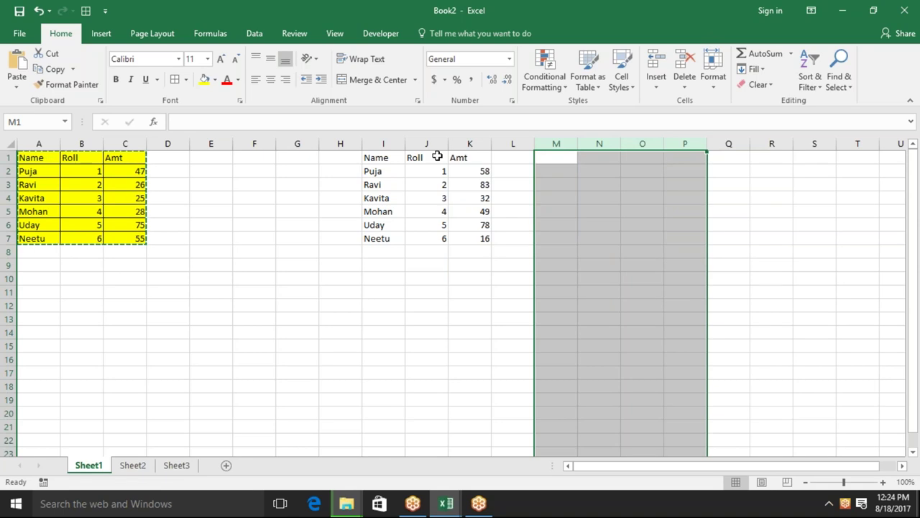
{"action": "key", "text": "Escape"}
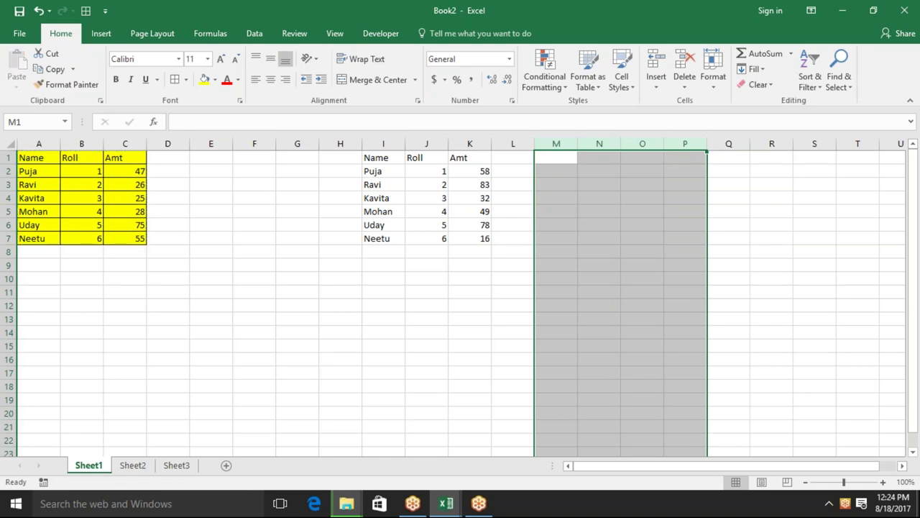
{"action": "mouse_move", "coordinate": [147, 143]}
{"action": "left_mouse_down"}
{"action": "mouse_move", "coordinate": [50, 144]}
{"action": "mouse_move", "coordinate": [74, 237]}
{"action": "left_mouse_up"}
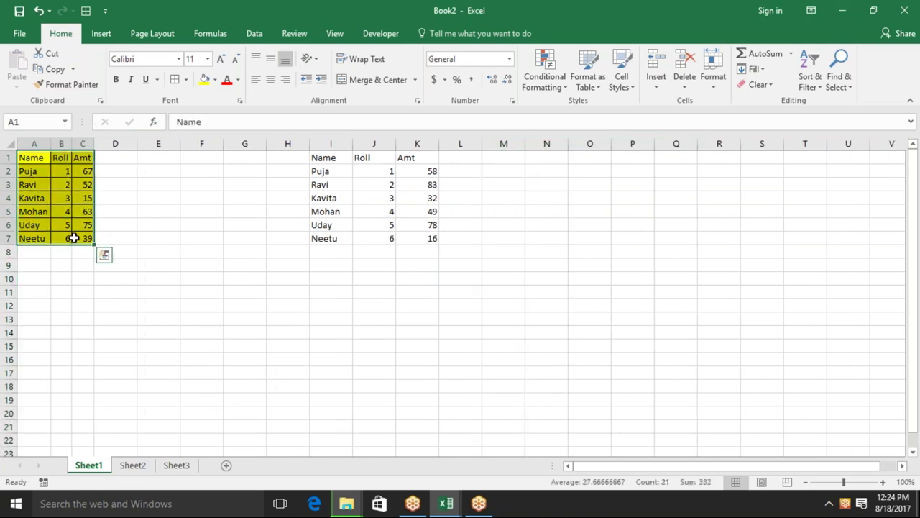
Step: Copy the Name/Roll/Amt table and paste it into N1 through Paste Special
{"action": "key", "text": "ctrl+c"}
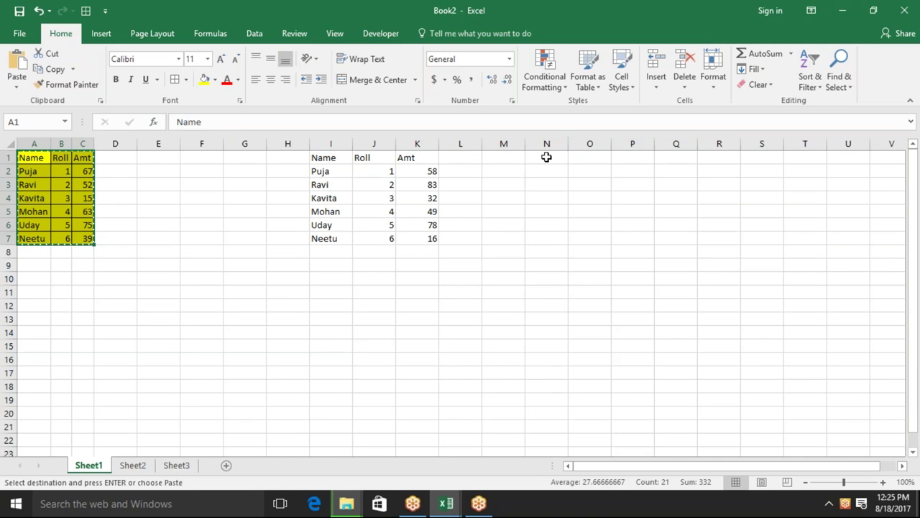
{"action": "left_click", "coordinate": [546, 156]}
{"action": "right_click", "coordinate": [546, 157]}
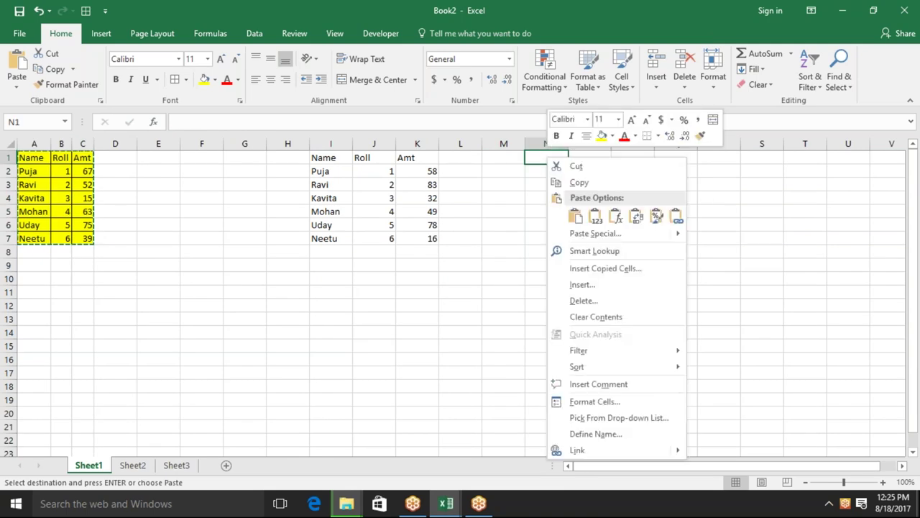
{"action": "left_click", "coordinate": [579, 233]}
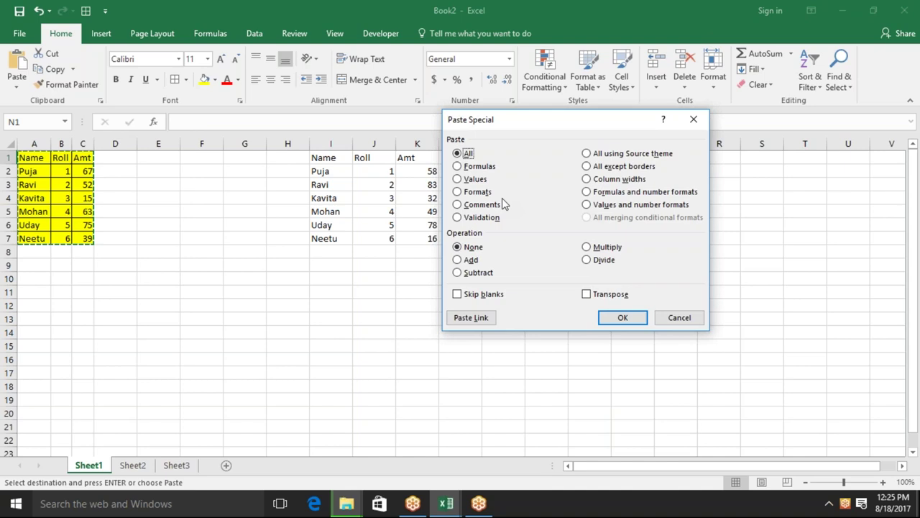
{"action": "left_click", "coordinate": [610, 322]}
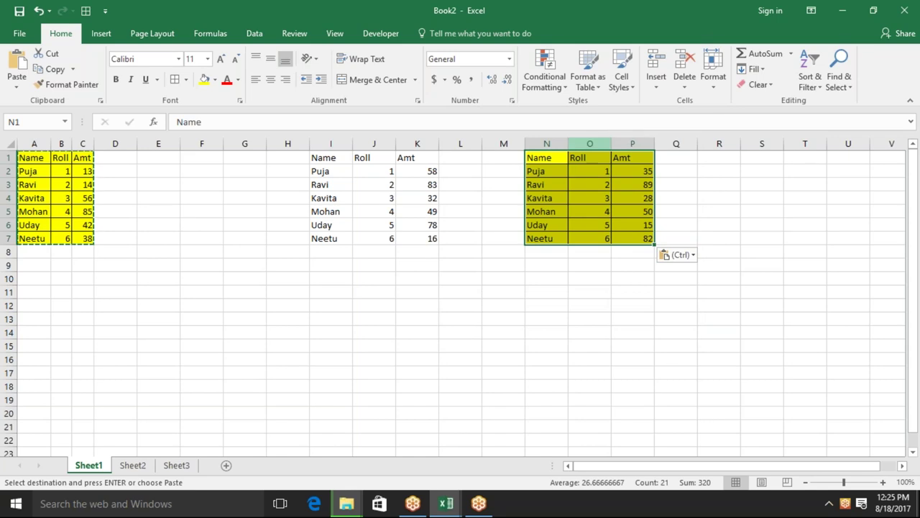
Step: Narrow columns O and P, then delete the pasted copy in columns N–P and return to A1
{"action": "left_click_drag", "start_coordinate": [611, 144], "coordinate": [590, 144]}
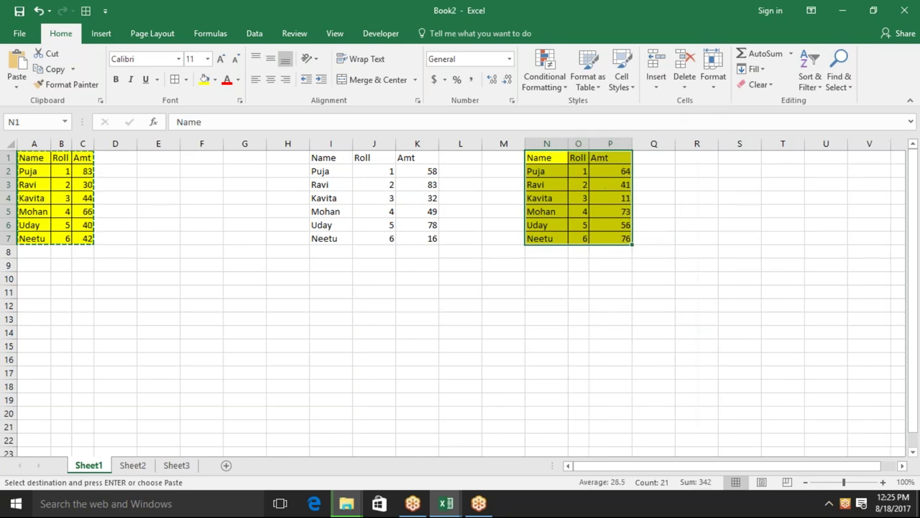
{"action": "left_click", "coordinate": [629, 144]}
{"action": "left_click", "coordinate": [628, 144]}
{"action": "left_click_drag", "start_coordinate": [628, 144], "coordinate": [611, 144]}
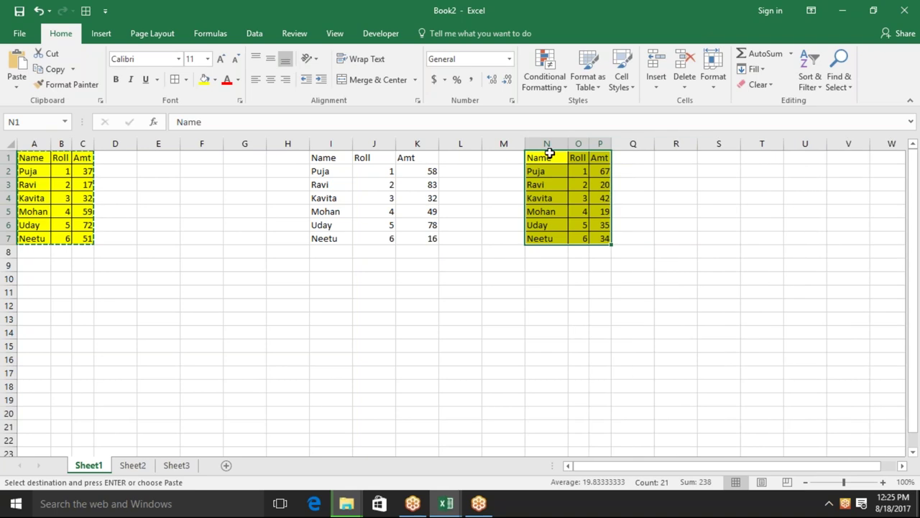
{"action": "left_click_drag", "start_coordinate": [551, 143], "coordinate": [600, 144]}
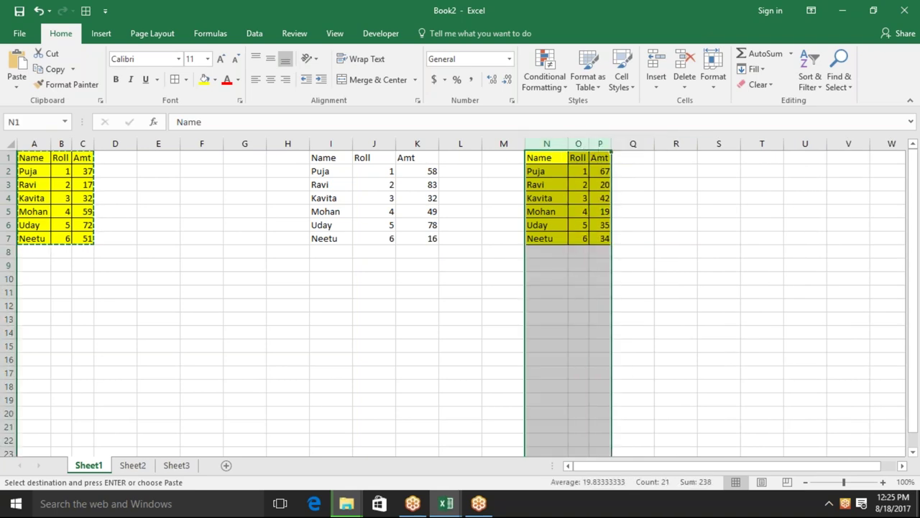
{"action": "key", "text": "ctrl+minus"}
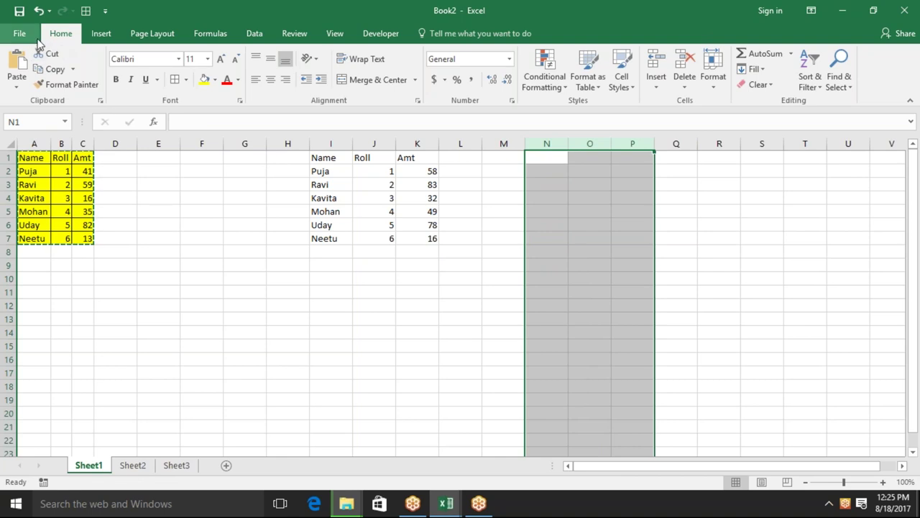
{"action": "left_click", "coordinate": [35, 156]}
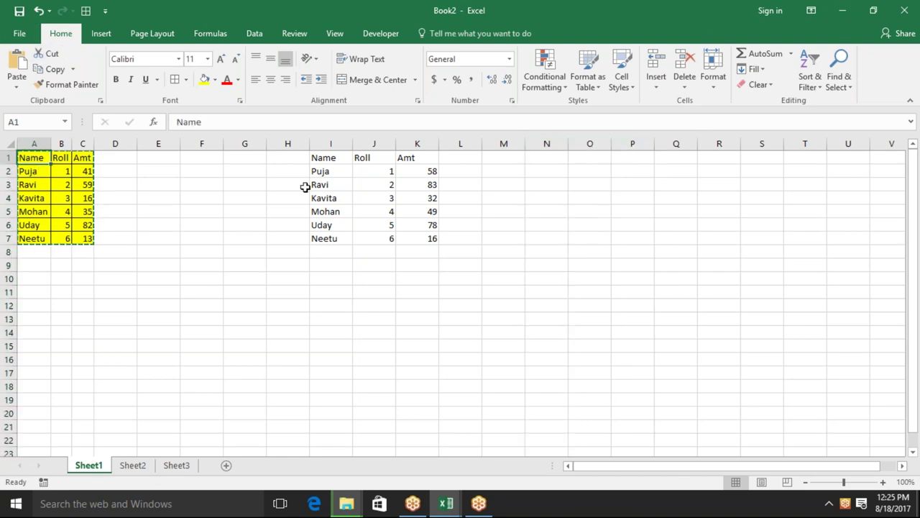
Step: Paste Special only the source Column widths at N1, then undo the pasted copy
{"action": "left_click", "coordinate": [557, 160]}
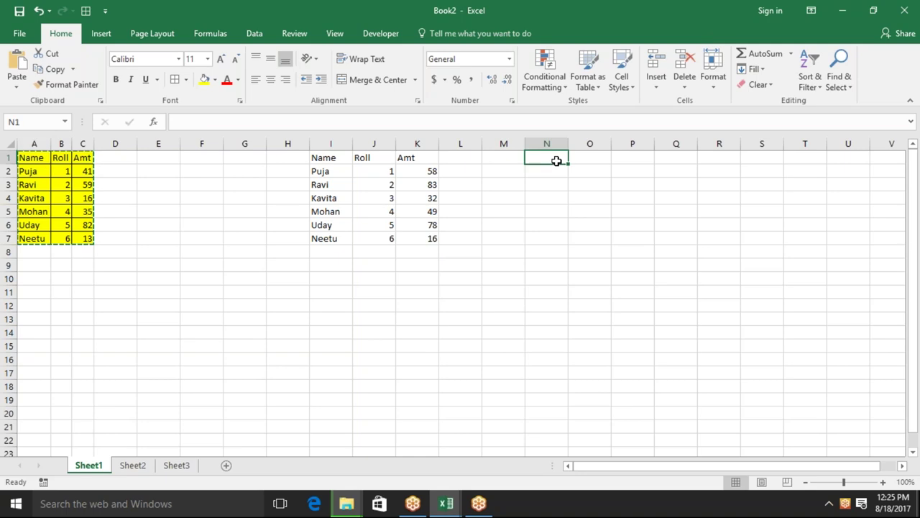
{"action": "right_click", "coordinate": [558, 160]}
{"action": "left_click", "coordinate": [605, 237]}
{"action": "left_click", "coordinate": [608, 190]}
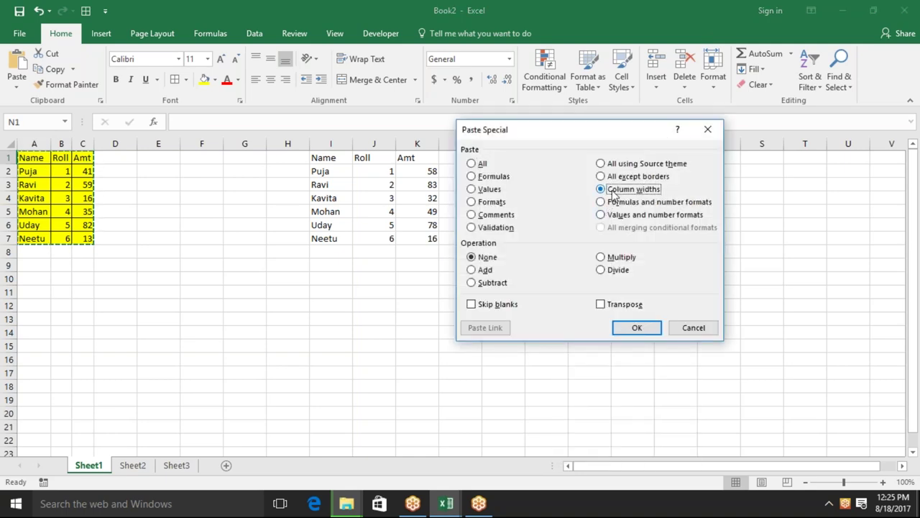
{"action": "left_click", "coordinate": [631, 327]}
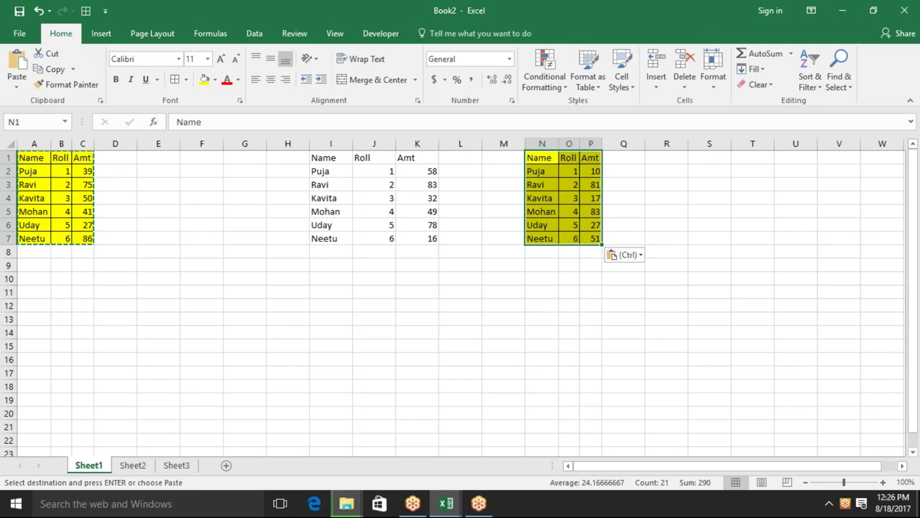
{"action": "key", "text": "ctrl+z"}
Step: Paste the table at I12 with Keep Source Column Widths, check its Amt formula, and select columns I:L
{"action": "left_click", "coordinate": [320, 301]}
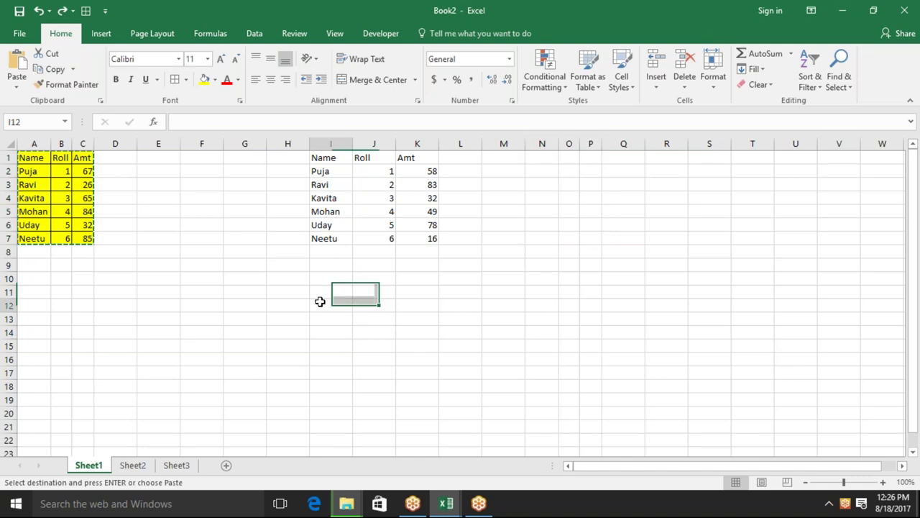
{"action": "right_click", "coordinate": [320, 301]}
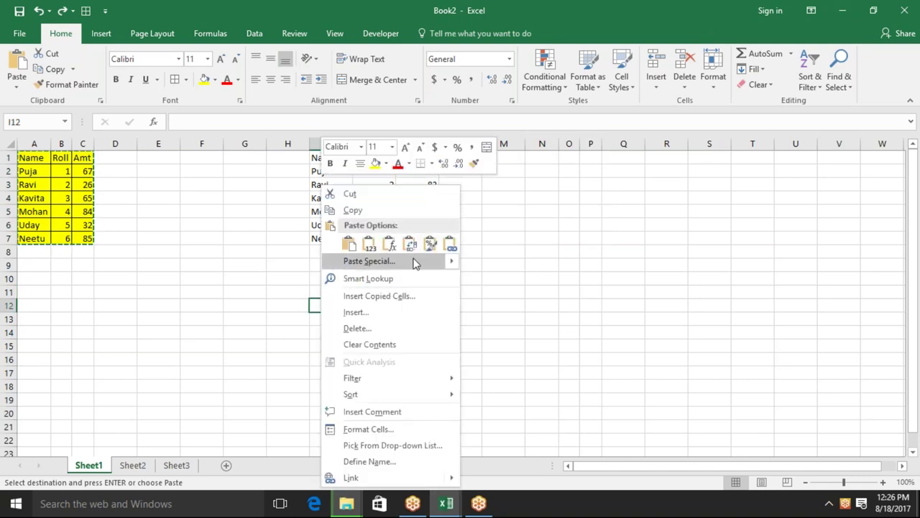
{"action": "mouse_move", "coordinate": [492, 301]}
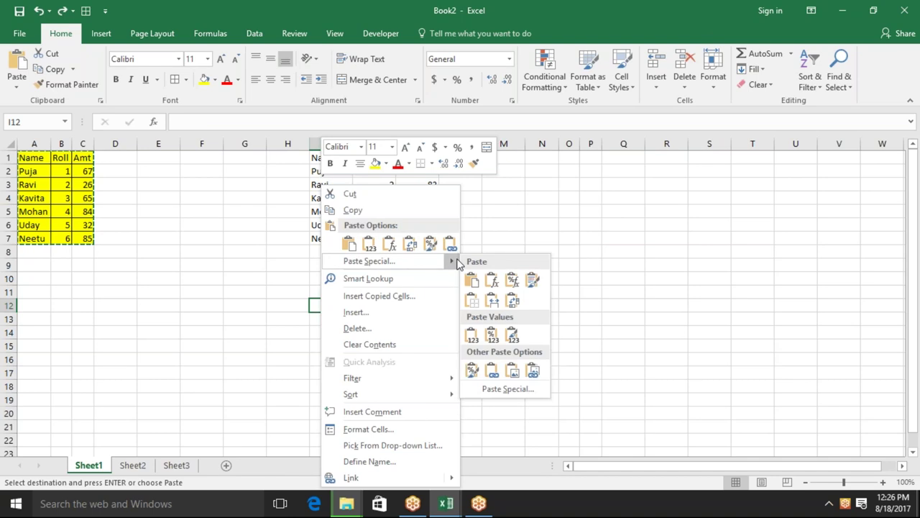
{"action": "left_click", "coordinate": [496, 307]}
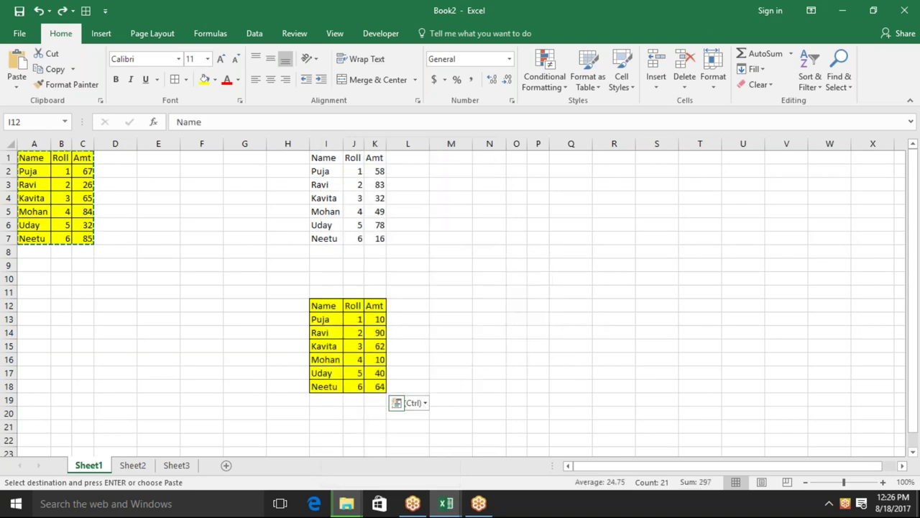
{"action": "left_click", "coordinate": [371, 319]}
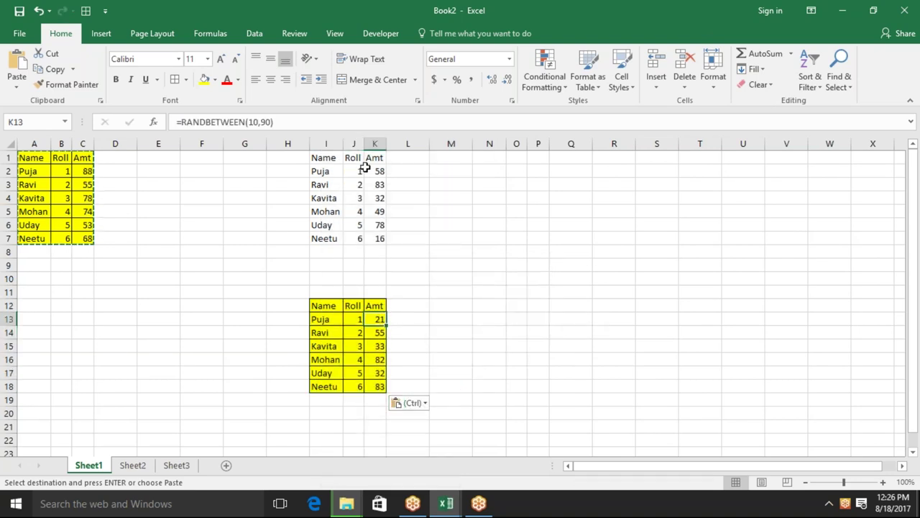
{"action": "left_click_drag", "start_coordinate": [327, 146], "coordinate": [425, 156]}
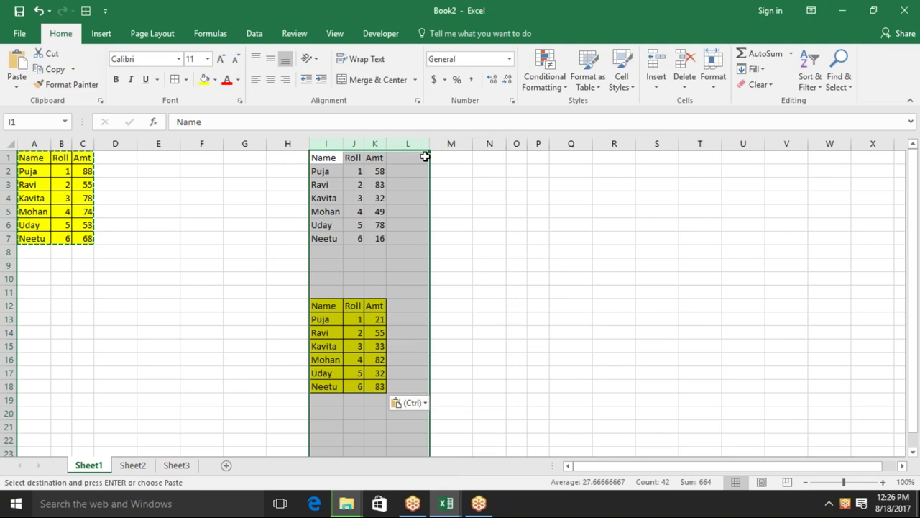
Step: Delete columns I:L, cancel the copy, and enter the header Date in D1
{"action": "key", "text": "ctrl+minus"}
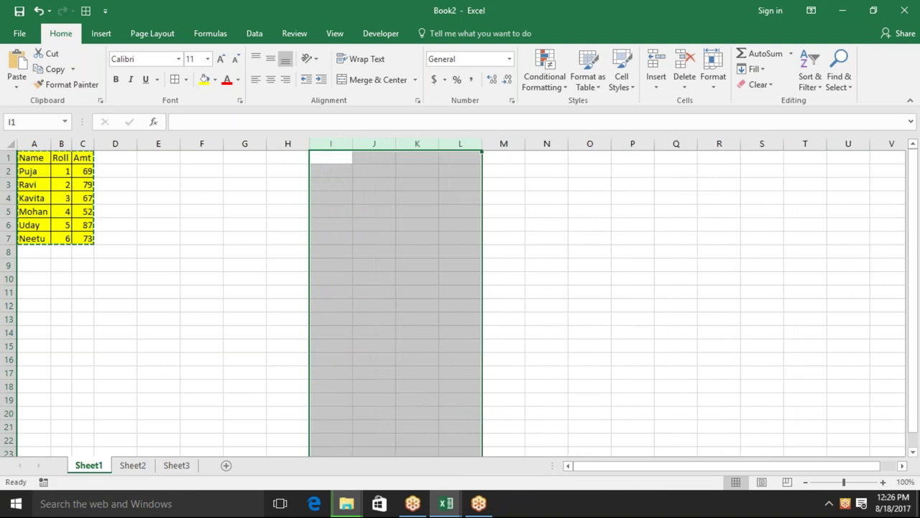
{"action": "key", "text": "Escape"}
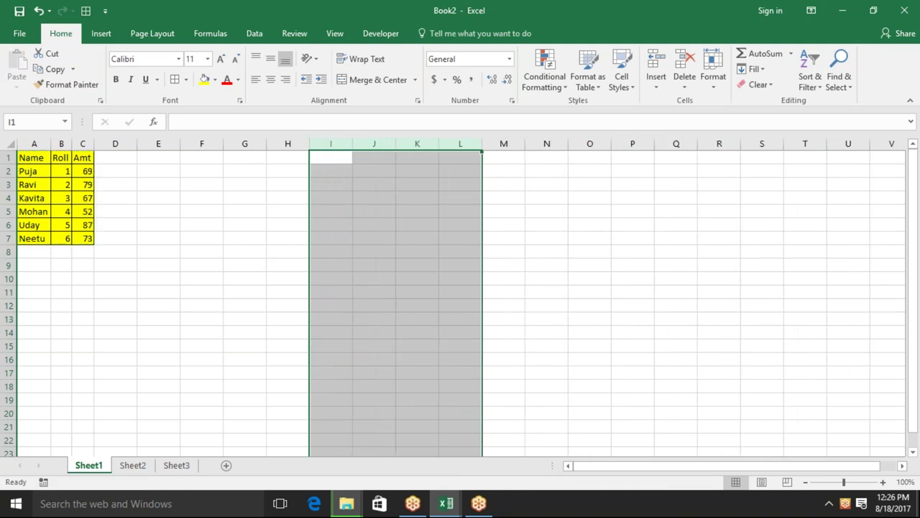
{"action": "left_click", "coordinate": [128, 158]}
{"action": "type", "text": "DAte"}
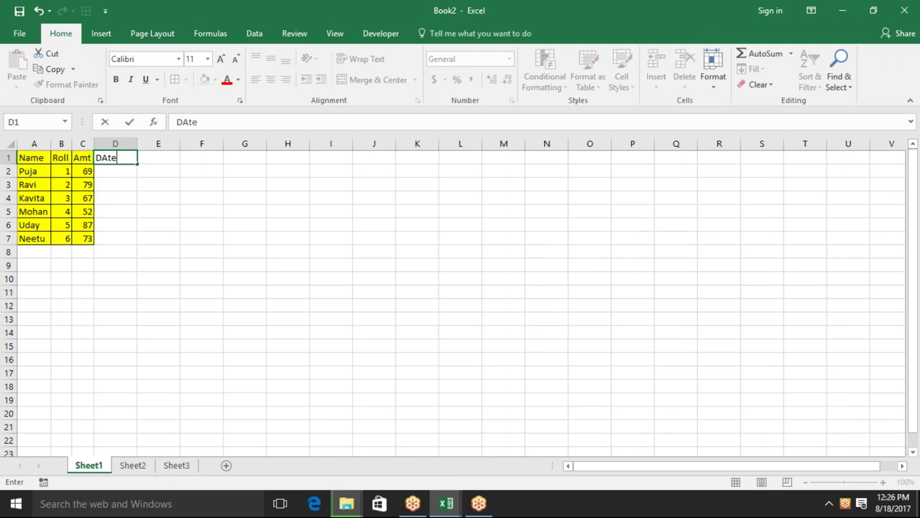
{"action": "key", "text": "Return"}
Step: Enter 8/1 in D2, fill down to D7 (1-Aug to 6-Aug), and colour the dates yellow
{"action": "type", "text": "8/1"}
{"action": "key", "text": "Return"}
{"action": "key", "text": "Up"}
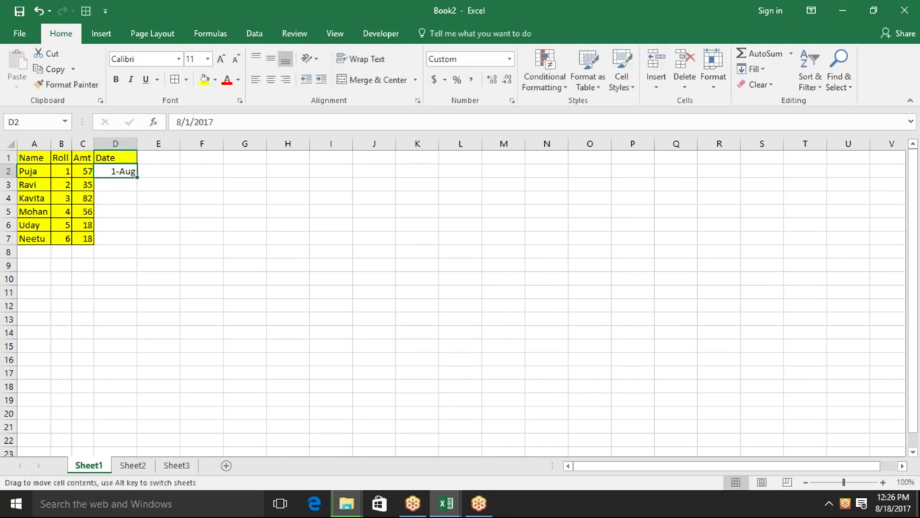
{"action": "left_click_drag", "start_coordinate": [137, 177], "coordinate": [137, 243]}
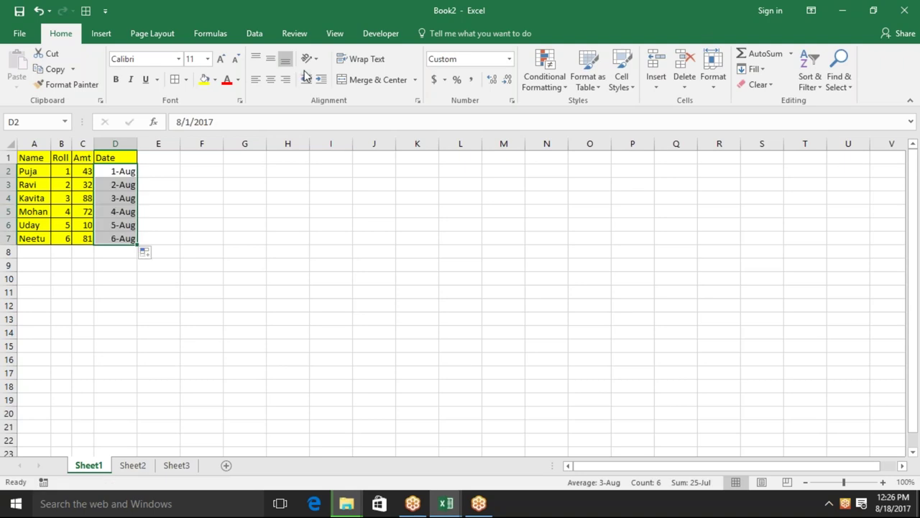
{"action": "left_click", "coordinate": [204, 80]}
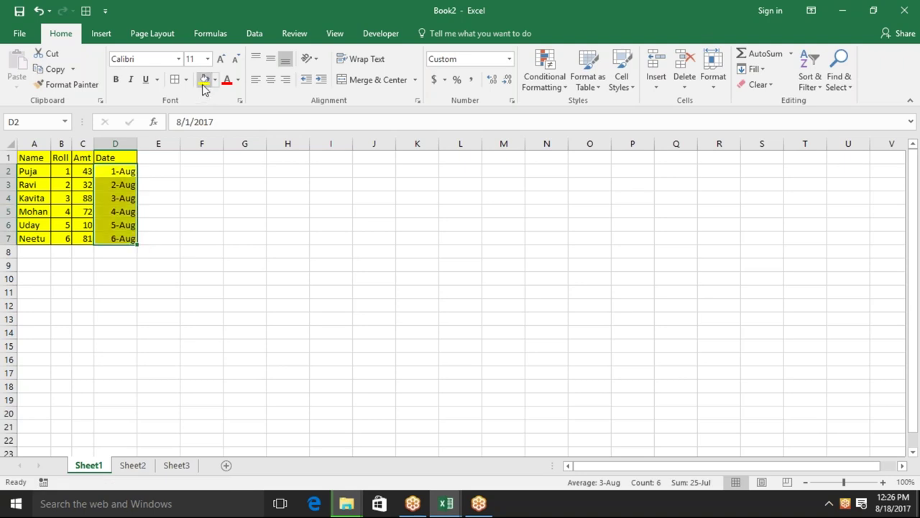
{"action": "key", "text": "Up"}
Step: Copy the Date column D1:D7 and paste it as values into J1, showing serials 42948–42953
{"action": "key", "text": "ctrl+shift+Down"}
{"action": "key", "text": "ctrl+c"}
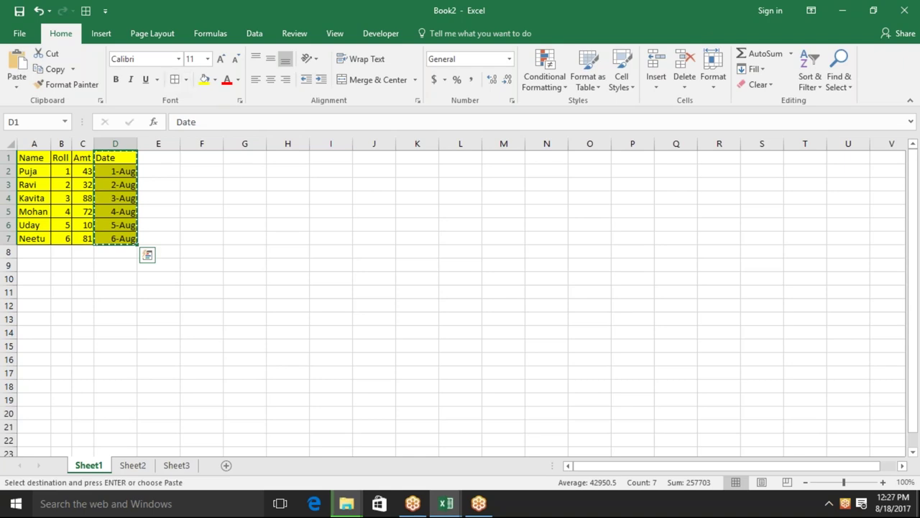
{"action": "left_click", "coordinate": [357, 162]}
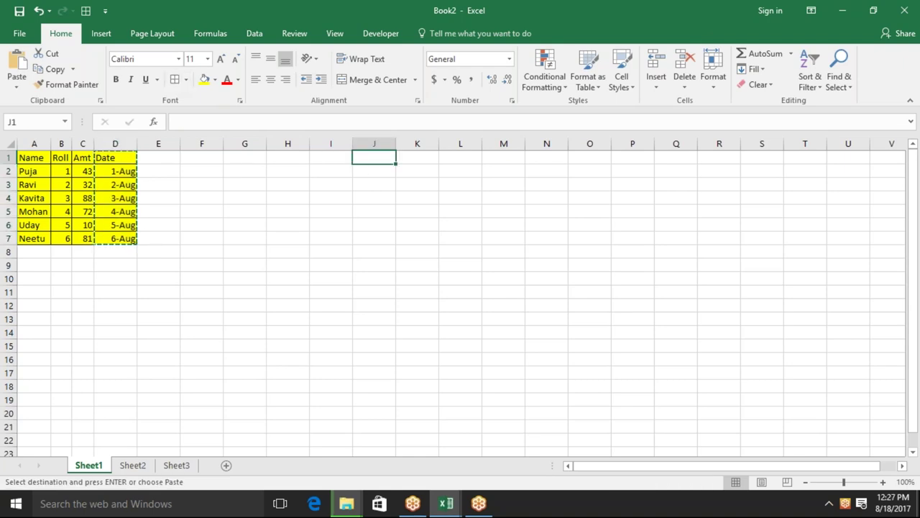
{"action": "right_click", "coordinate": [358, 160]}
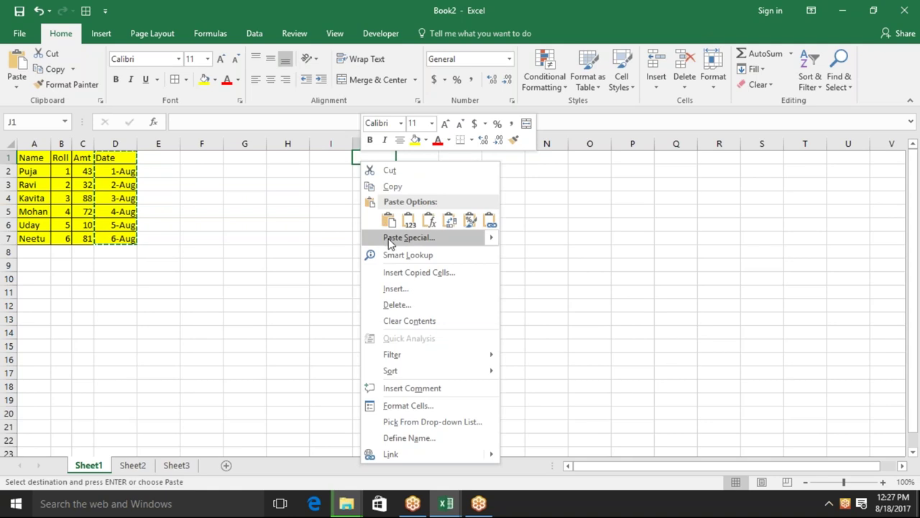
{"action": "left_click", "coordinate": [408, 223]}
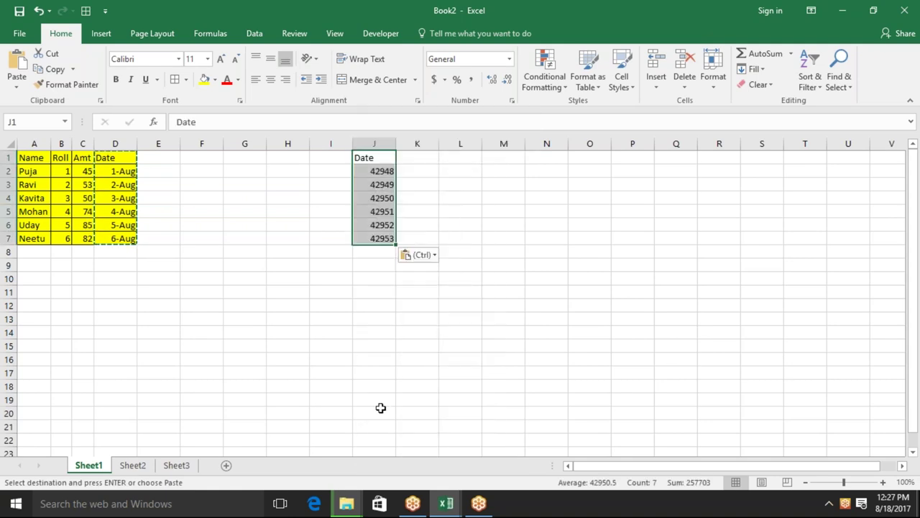
{"action": "left_click", "coordinate": [363, 506]}
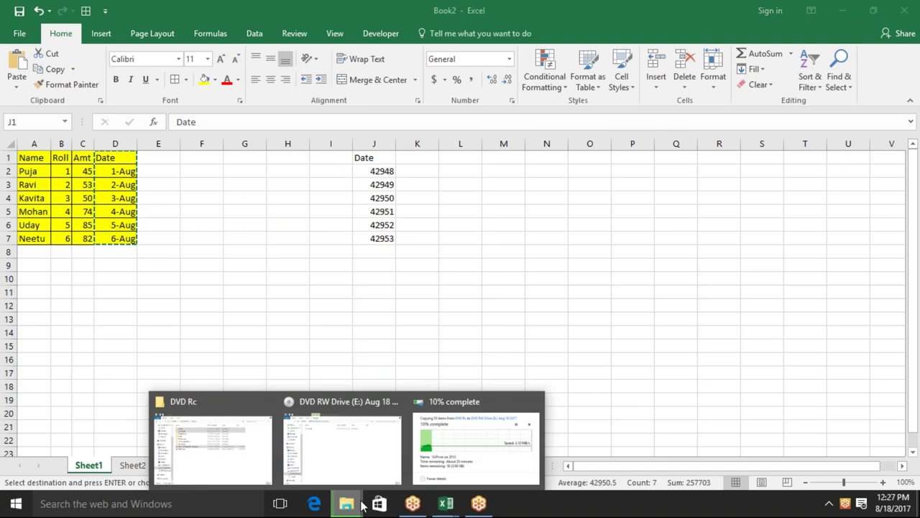
{"action": "left_click", "coordinate": [311, 338]}
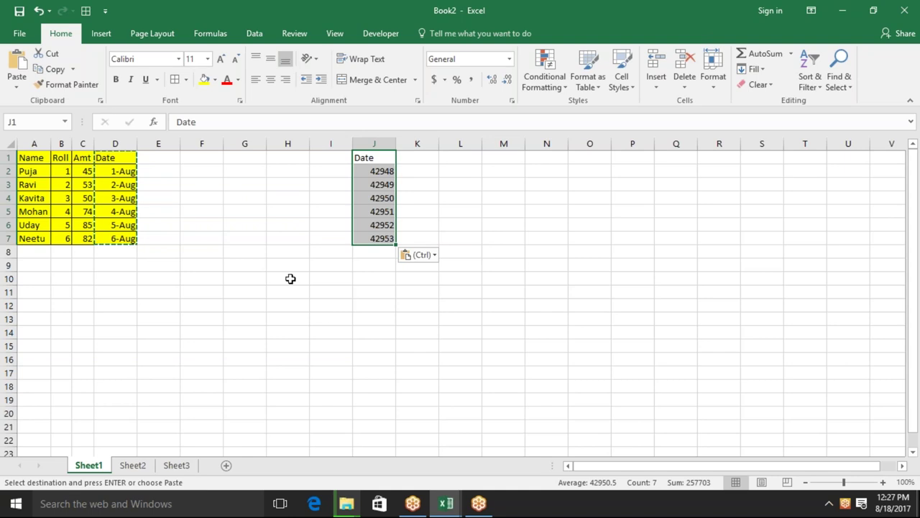
{"action": "left_click", "coordinate": [250, 275]}
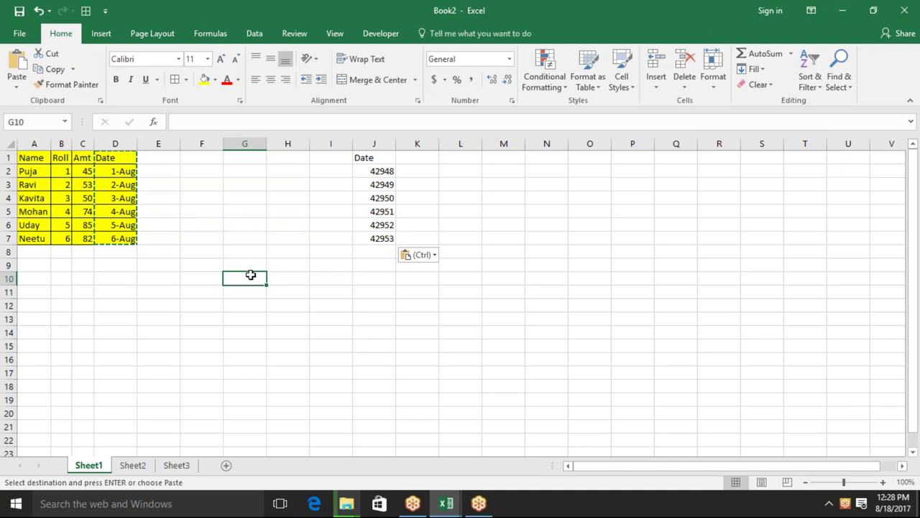
Step: Enter 1 in G10 and format it as a Short Date
{"action": "type", "text": "1"}
{"action": "key", "text": "Return"}
{"action": "key", "text": "Up"}
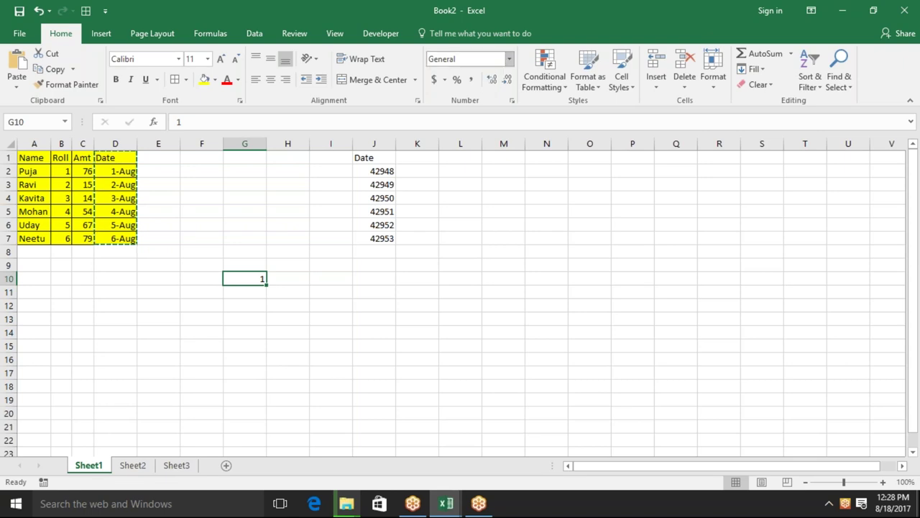
{"action": "left_click", "coordinate": [510, 62]}
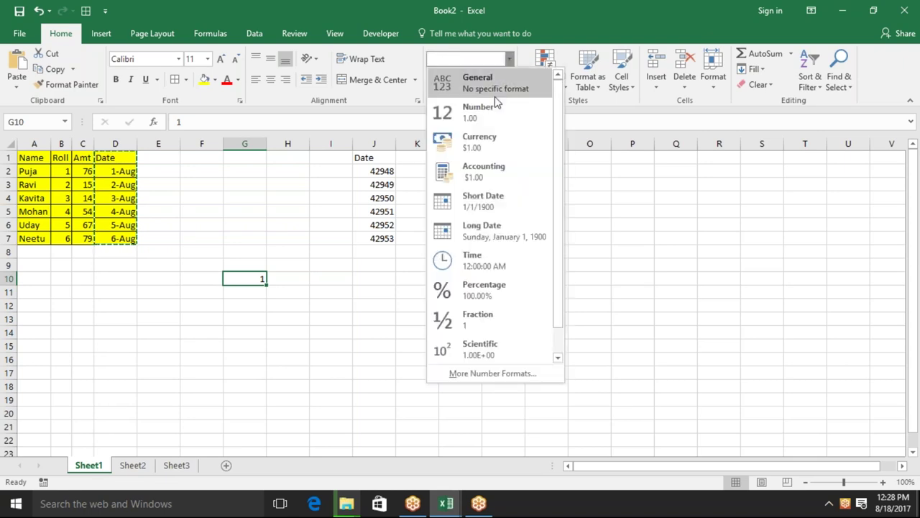
{"action": "left_click", "coordinate": [484, 207]}
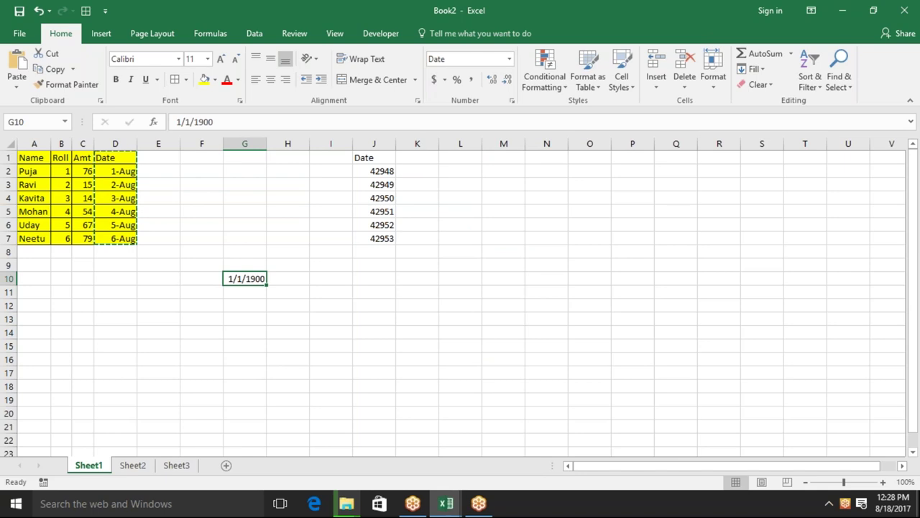
Step: Type 1-jan-1857 into J10, where it stays as text
{"action": "left_click", "coordinate": [379, 276]}
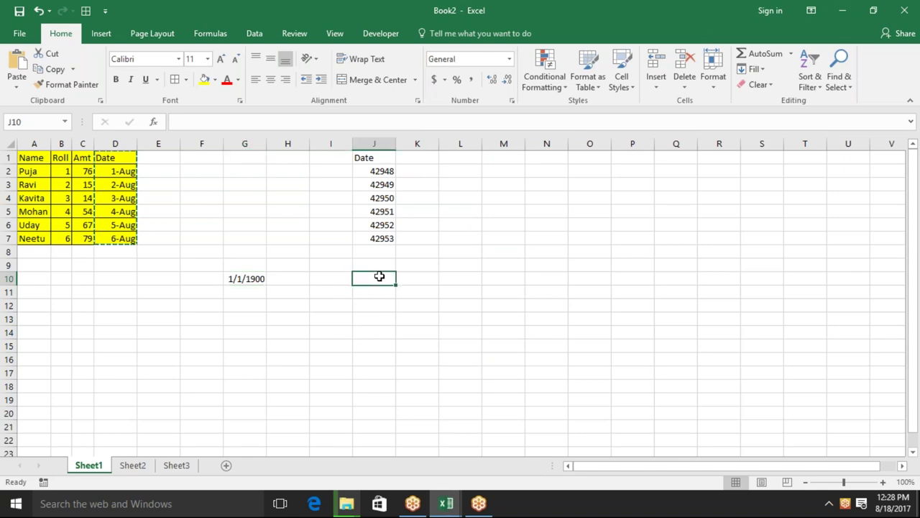
{"action": "type", "text": "1-jan-"}
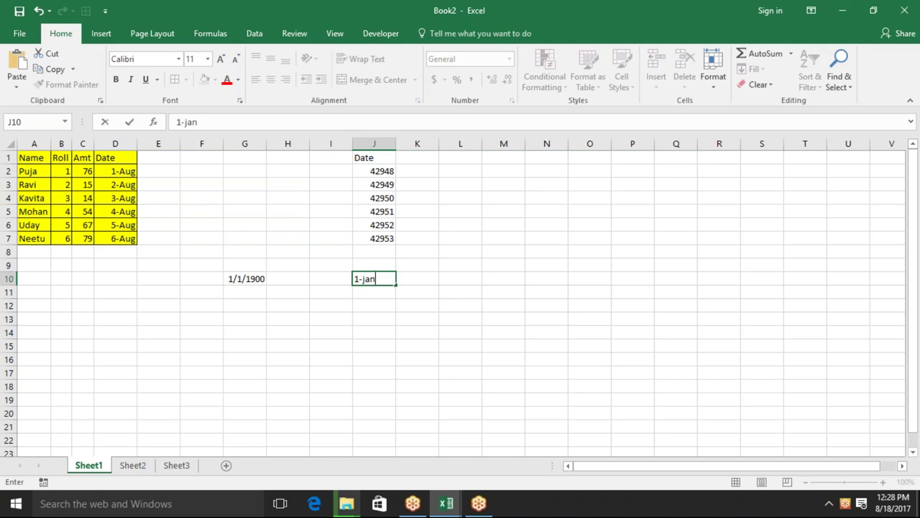
{"action": "type", "text": "1857"}
{"action": "key", "text": "Return"}
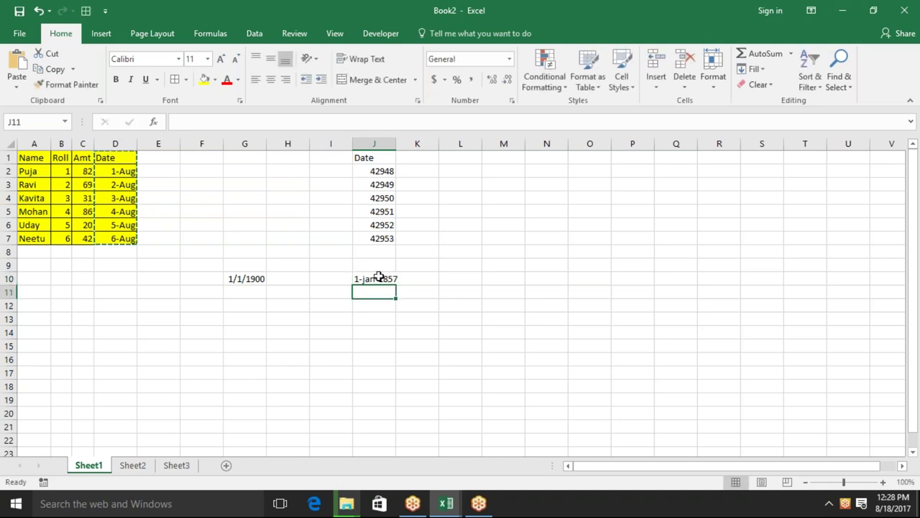
{"action": "left_click", "coordinate": [384, 279]}
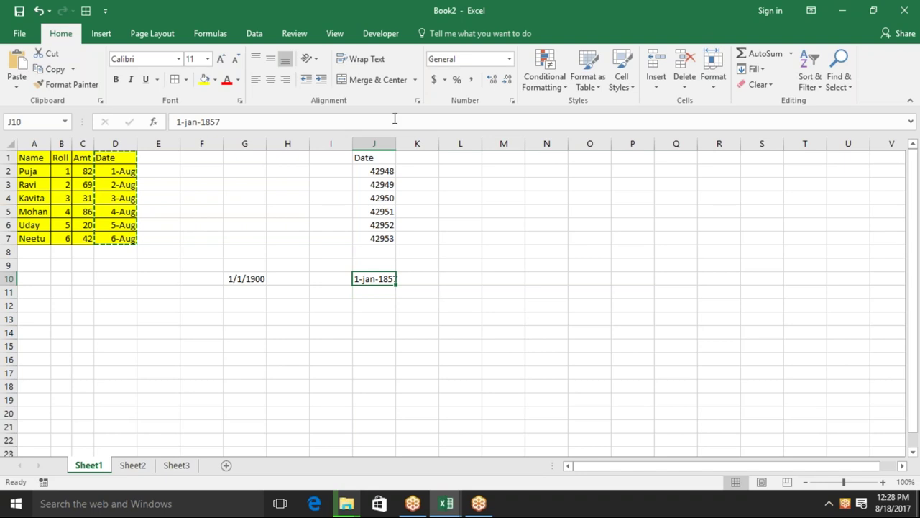
{"action": "left_click", "coordinate": [394, 153]}
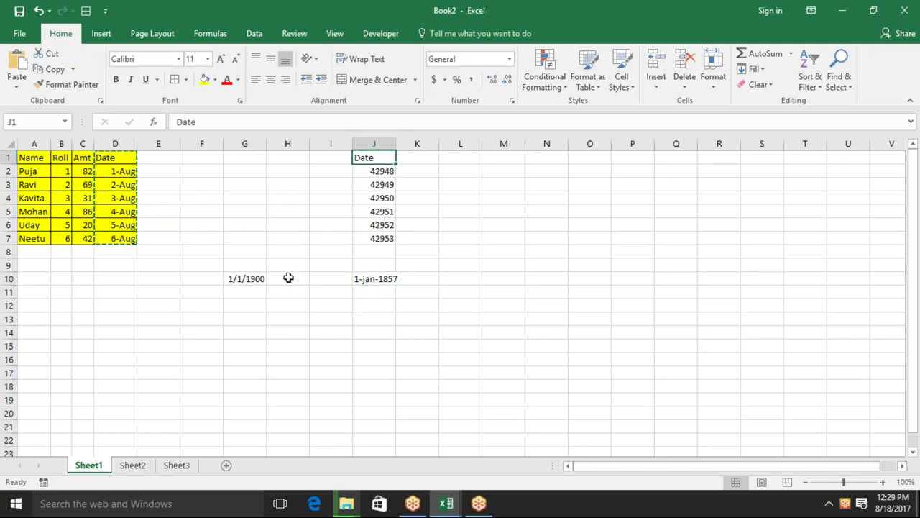
Step: Enter 2367 in G10 to see its date
{"action": "left_click", "coordinate": [257, 280]}
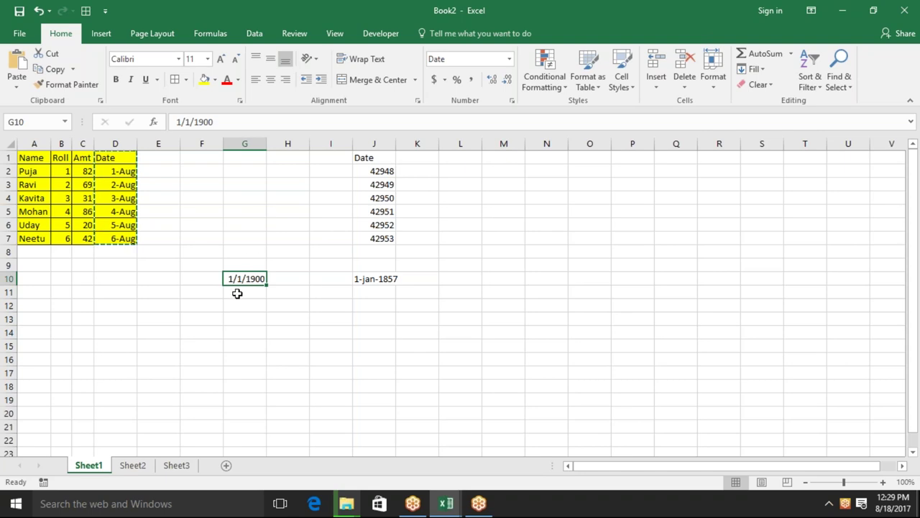
{"action": "type", "text": "2367"}
{"action": "key", "text": "Return"}
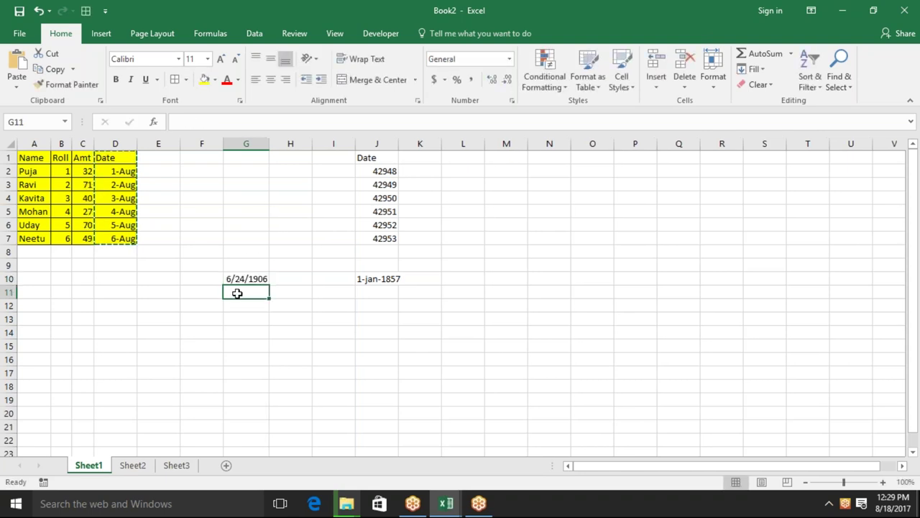
{"action": "key", "text": "Up"}
{"action": "type", "text": "2367"}
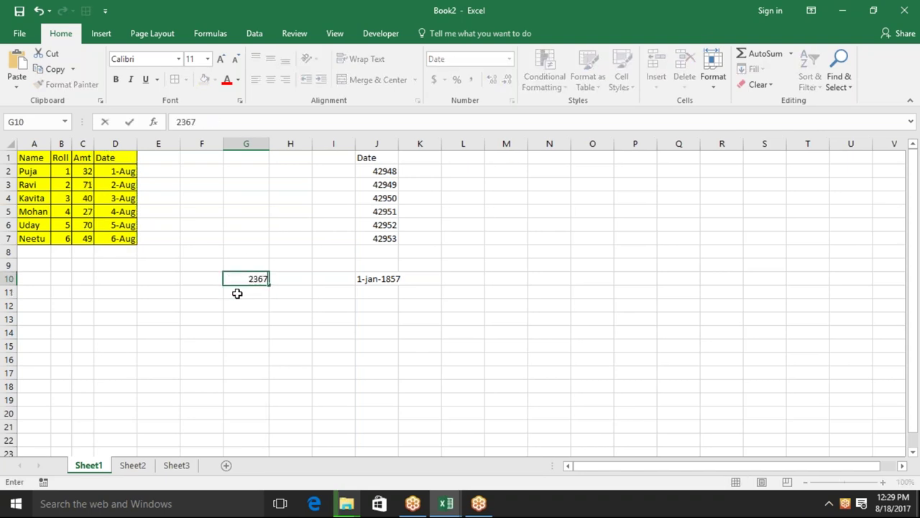
{"action": "key", "text": "Return"}
Step: Enter 367 in G10 (1/1/1901), then replace it with 42948 (8/1/2017)
{"action": "key", "text": "Up"}
{"action": "type", "text": "3"}
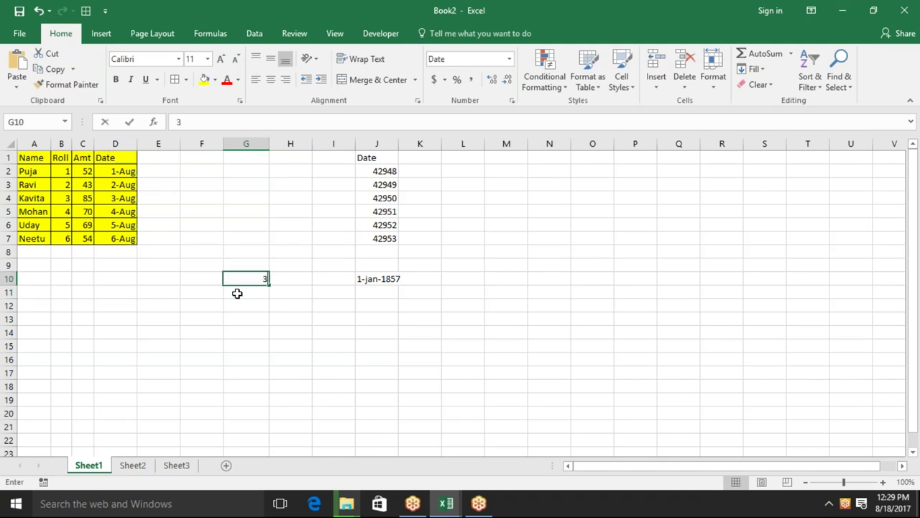
{"action": "type", "text": "67"}
{"action": "key", "text": "Return"}
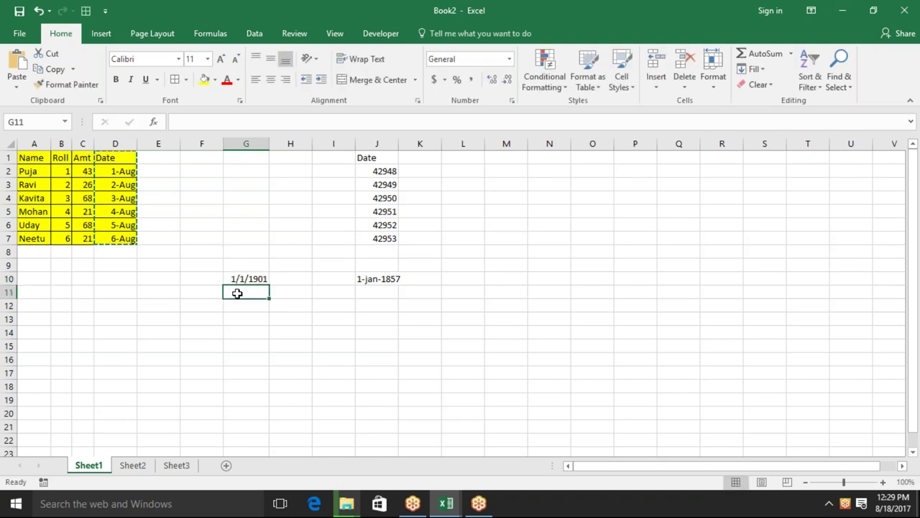
{"action": "key", "text": "Up"}
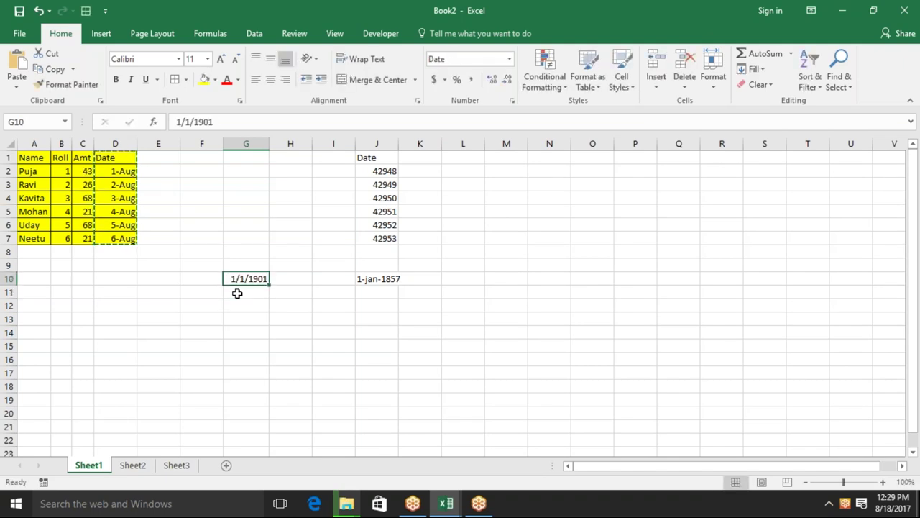
{"action": "type", "text": "42948"}
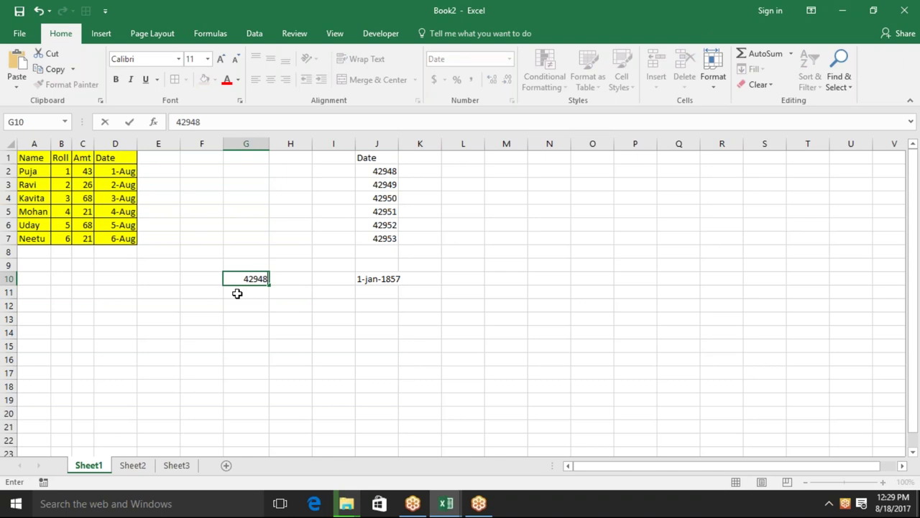
{"action": "key", "text": "Up"}
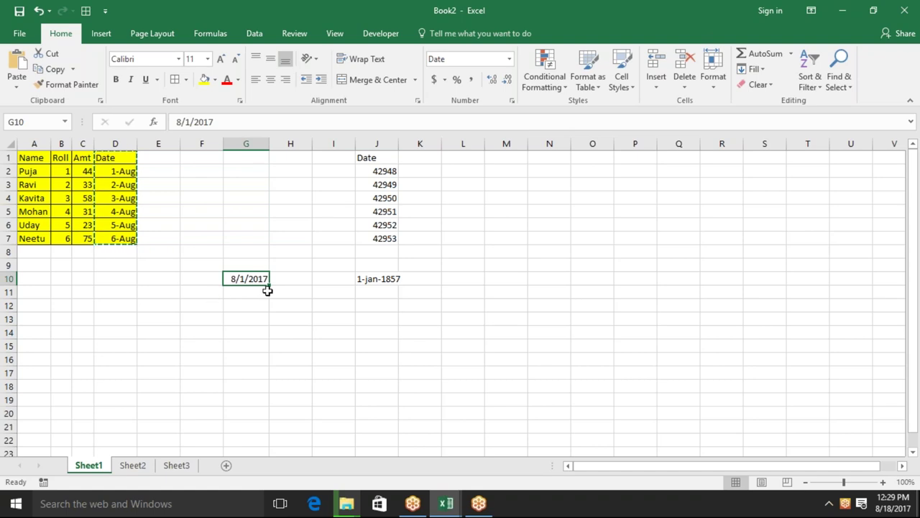
Step: Format G10 as 1-Aug-17 and enter =G10+20 in H10, giving 21-Aug-17
{"action": "key", "text": "ctrl+shift+numbersign"}
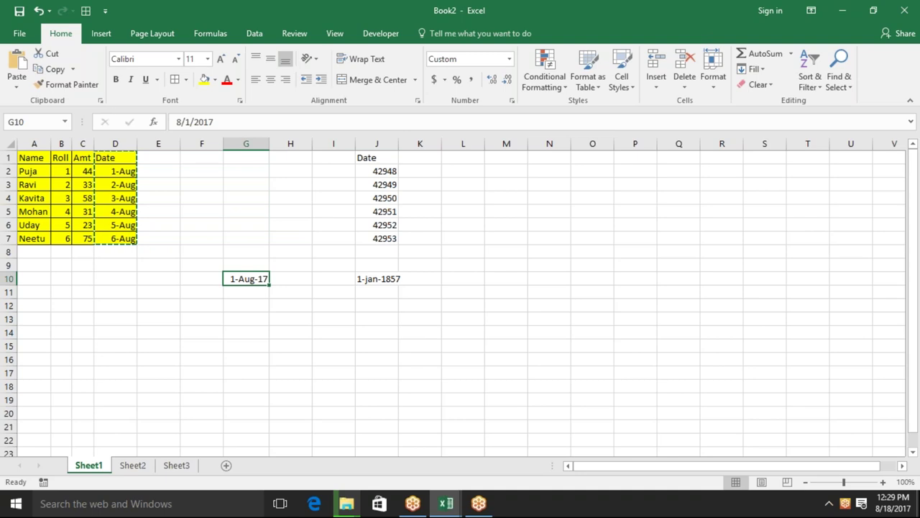
{"action": "key", "text": "Right"}
{"action": "type", "text": "="}
{"action": "key", "text": "Left"}
{"action": "type", "text": "+20"}
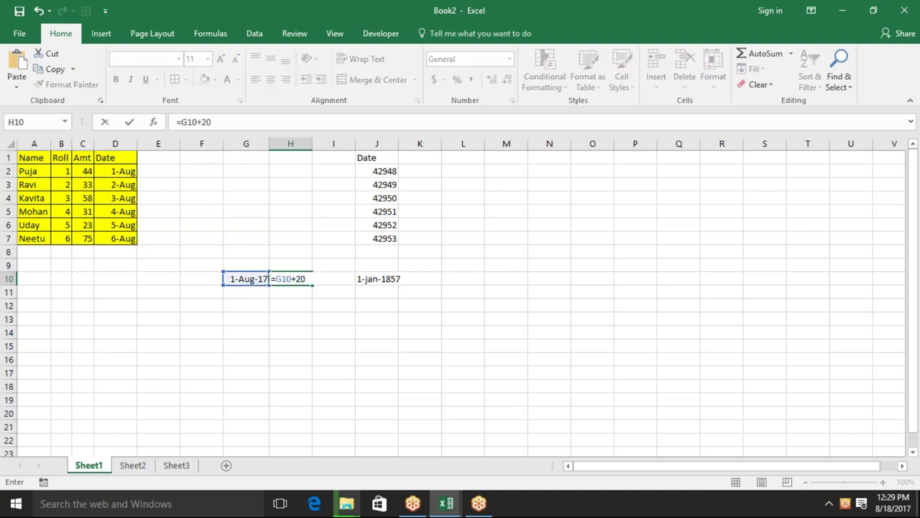
{"action": "key", "text": "Return"}
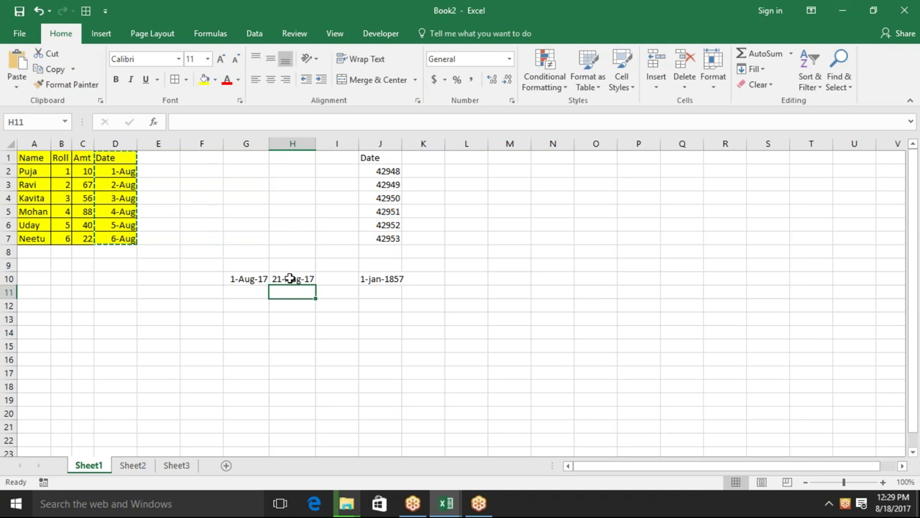
{"action": "left_click", "coordinate": [290, 278]}
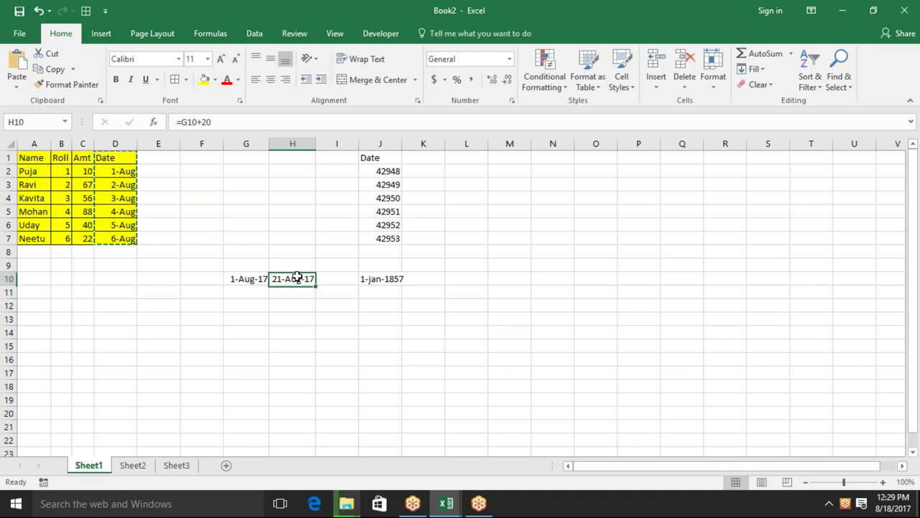
Step: Enter 12-Aug in G13 as a test, then clear it
{"action": "left_click", "coordinate": [249, 317]}
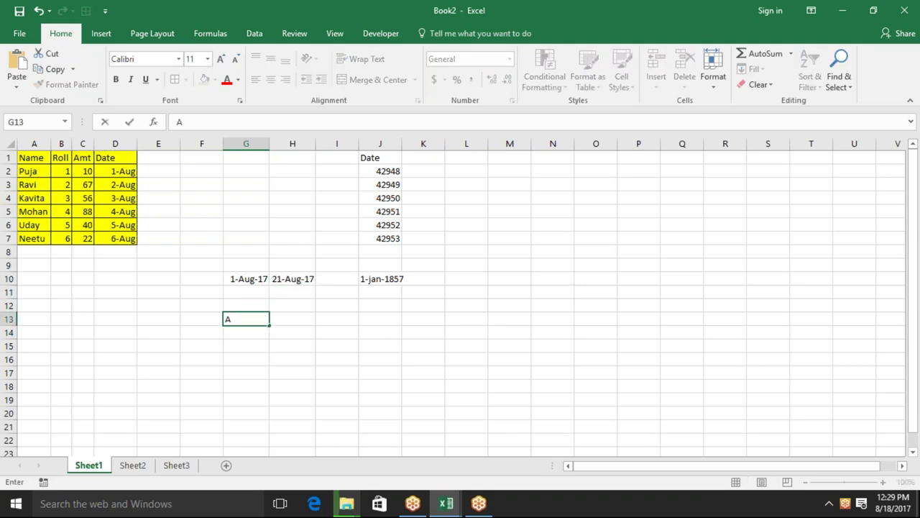
{"action": "type", "text": "12-Auh"}
{"action": "key", "text": "BackSpace"}
{"action": "type", "text": "g"}
{"action": "key", "text": "Return"}
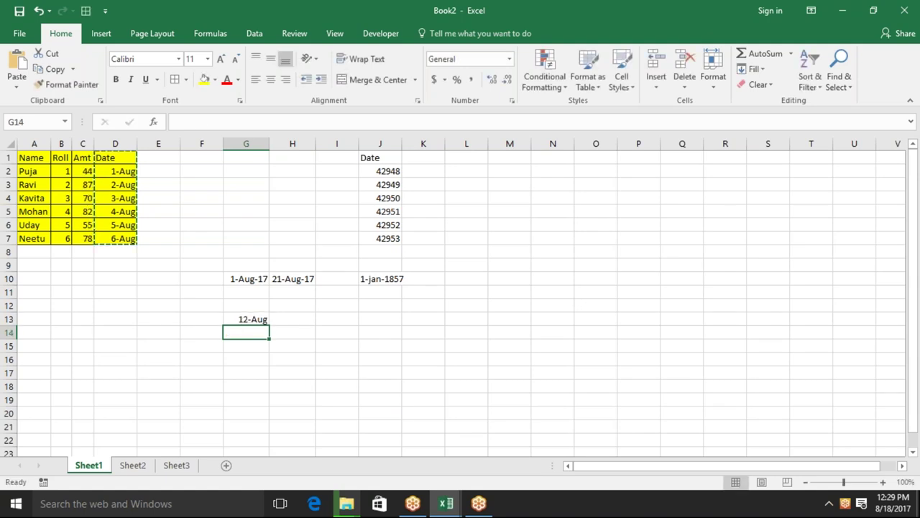
{"action": "left_click", "coordinate": [248, 317]}
{"action": "key", "text": "Delete"}
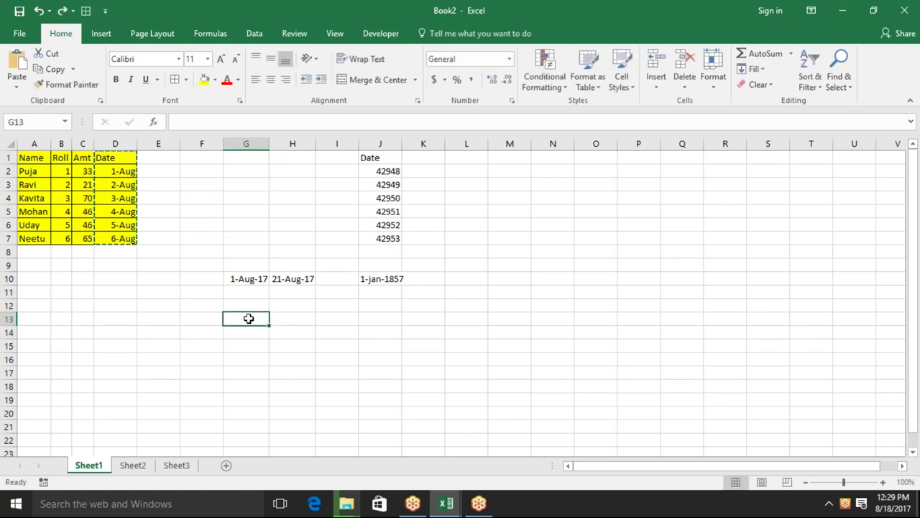
Step: Type the text 1sd in G13 and enter =G13+20 in H13, producing #VALUE!
{"action": "type", "text": "1"}
{"action": "key", "text": "BackSpace"}
{"action": "type", "text": "1sd"}
{"action": "key", "text": "Return"}
{"action": "left_click", "coordinate": [246, 319]}
{"action": "key", "text": "Right"}
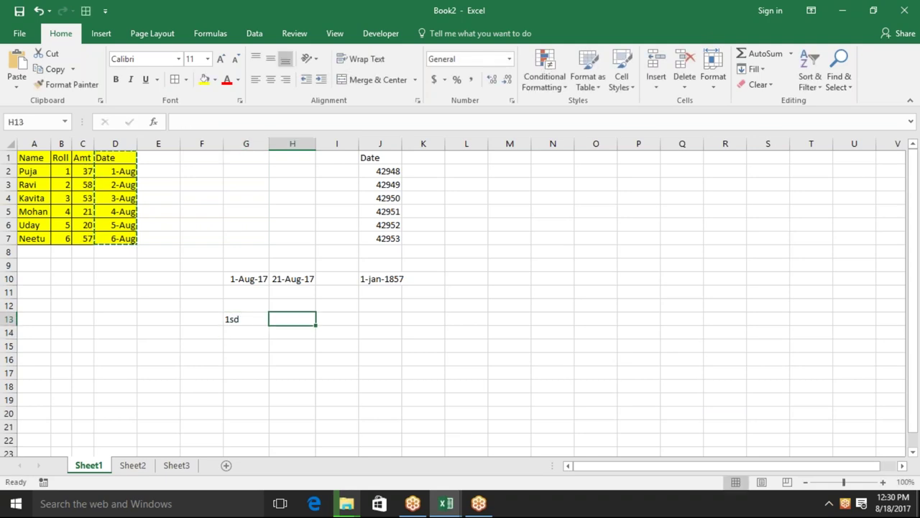
{"action": "type", "text": "="}
{"action": "key", "text": "Left"}
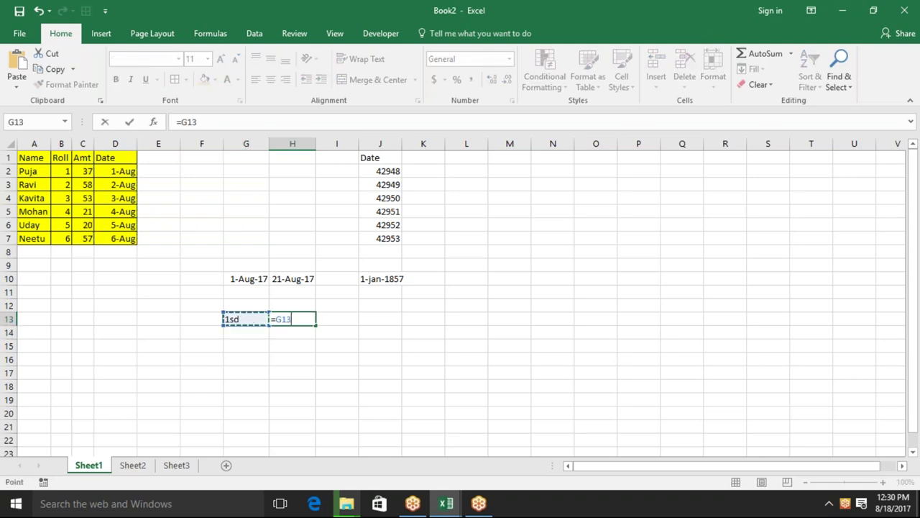
{"action": "type", "text": "+"}
{"action": "type", "text": "20"}
{"action": "key", "text": "Return"}
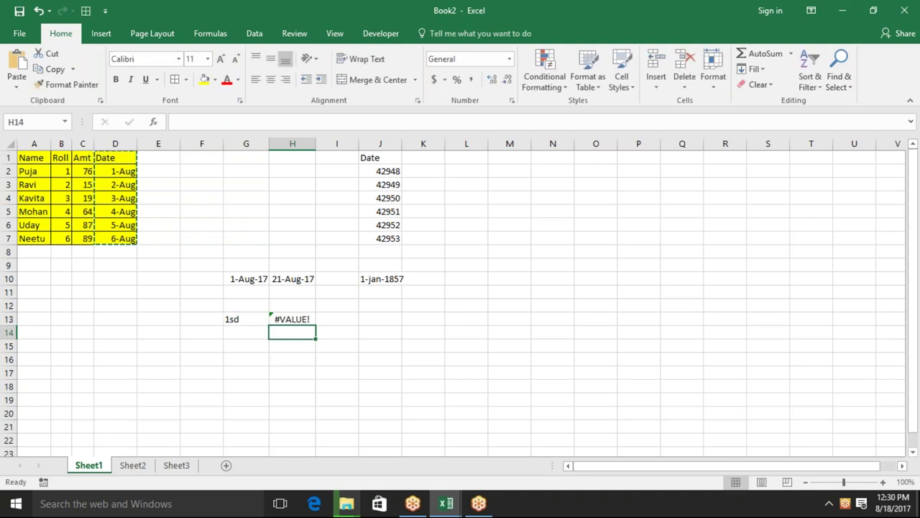
{"action": "key", "text": "Up"}
{"action": "key", "text": "Up"}
{"action": "key", "text": "Up"}
{"action": "key", "text": "Up"}
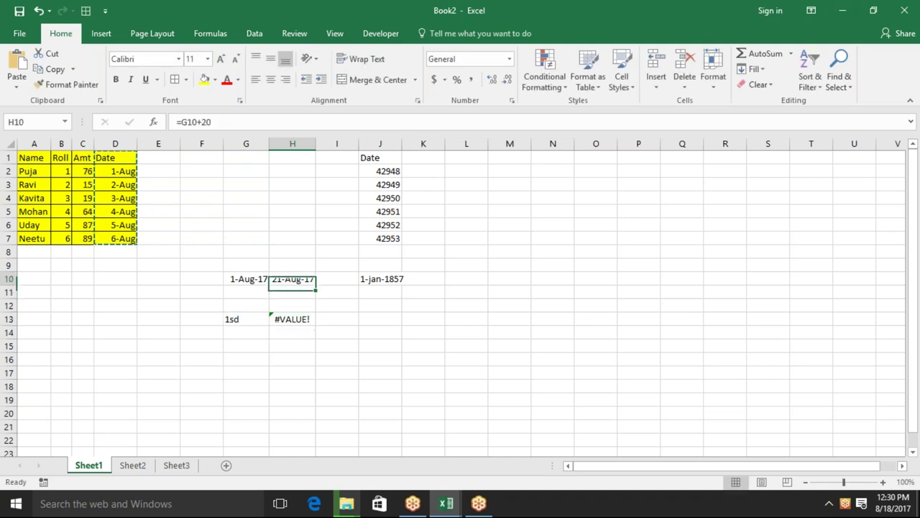
Step: Apply General format to G10 and H10 to show their serial numbers 42948 and 42968
{"action": "left_click", "coordinate": [246, 279]}
{"action": "key", "text": "ctrl+shift+grave"}
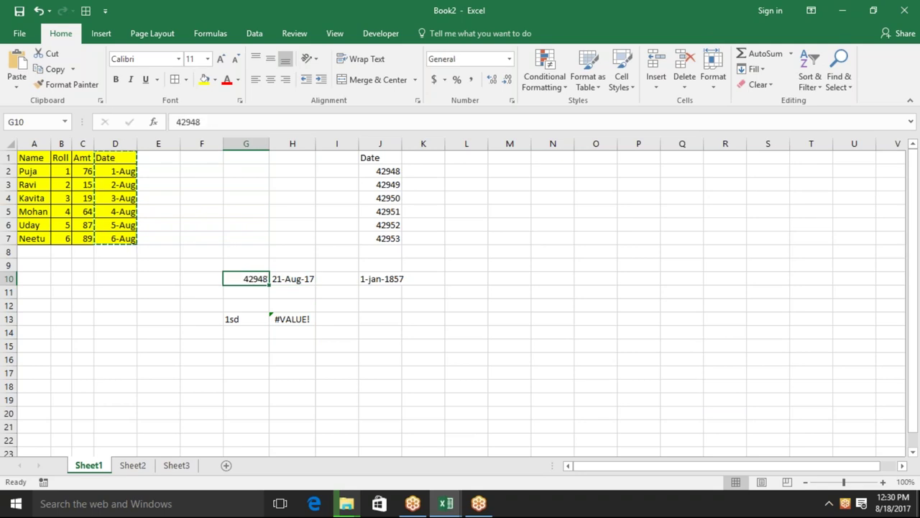
{"action": "left_click", "coordinate": [292, 279]}
{"action": "key", "text": "ctrl+shift+grave"}
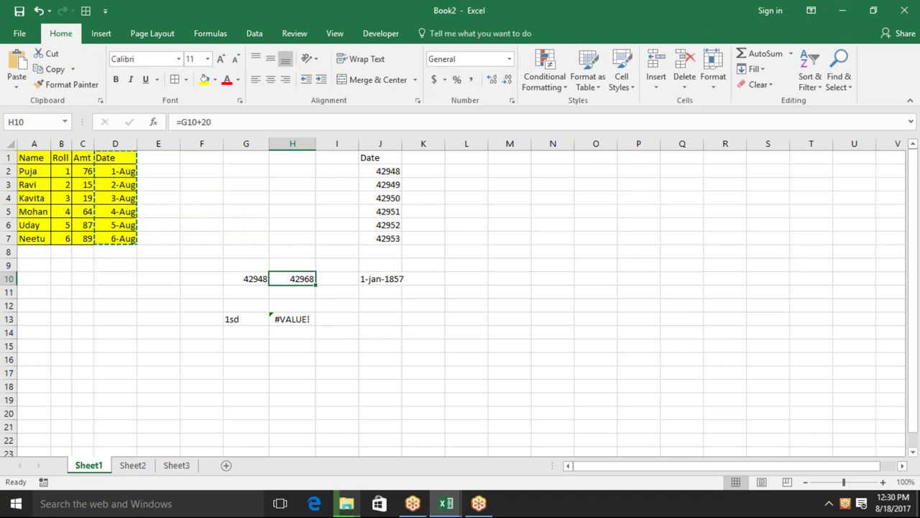
{"action": "key", "text": "ctrl+Up"}
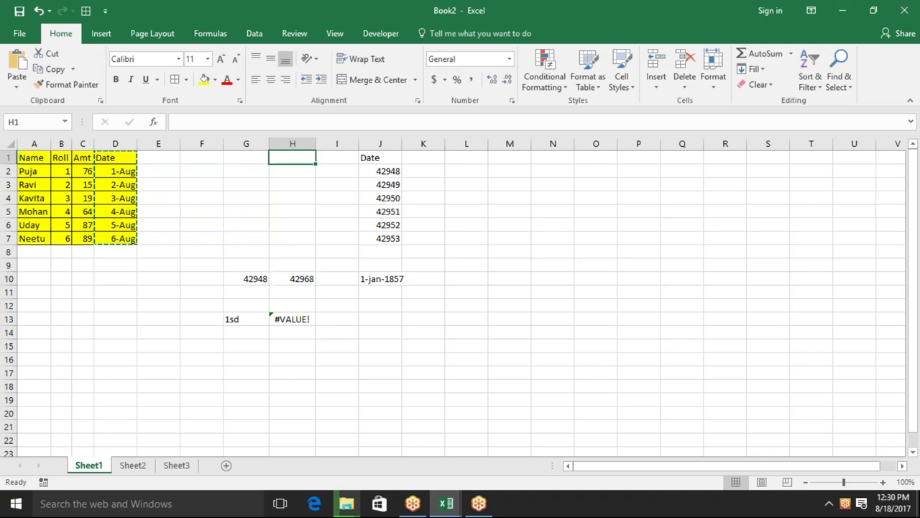
{"action": "key", "text": "Right"}
{"action": "key", "text": "Right"}
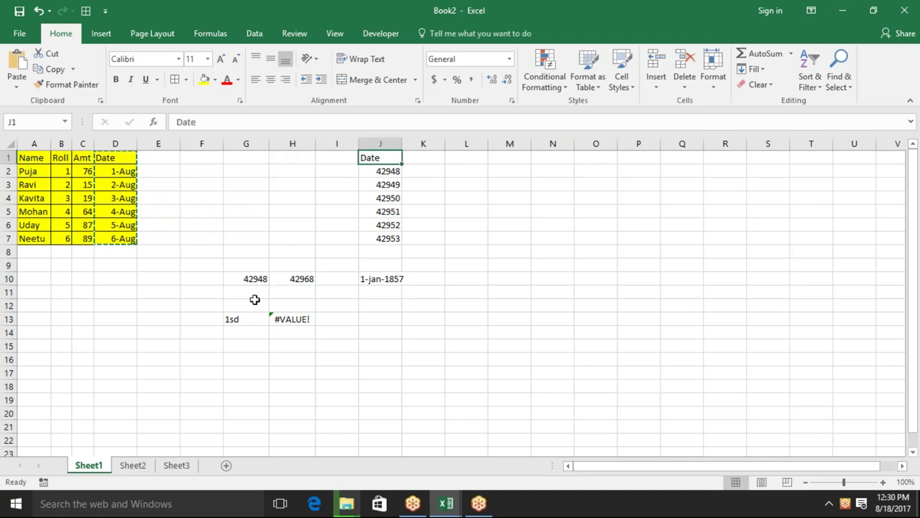
Step: Return G10 to Short Date (8/1/2017) and select the serial-number Date column in J
{"action": "left_click", "coordinate": [253, 279]}
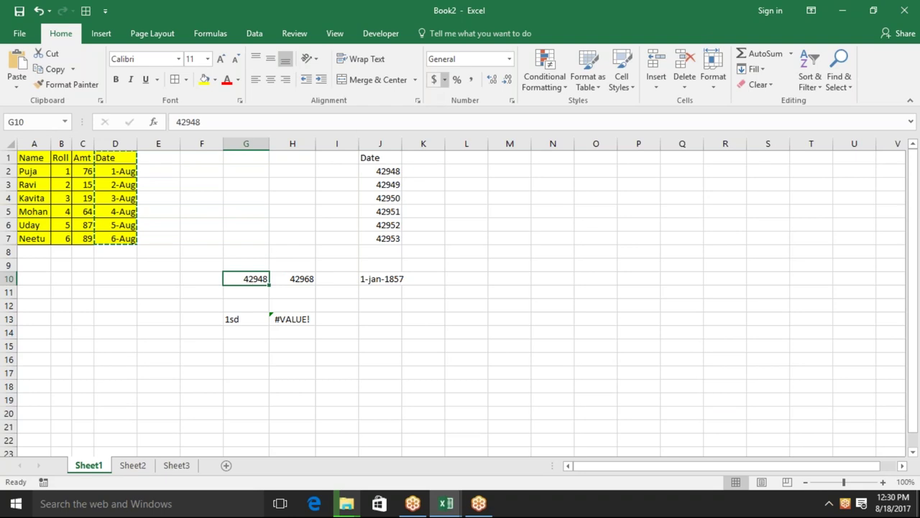
{"action": "left_click", "coordinate": [509, 59]}
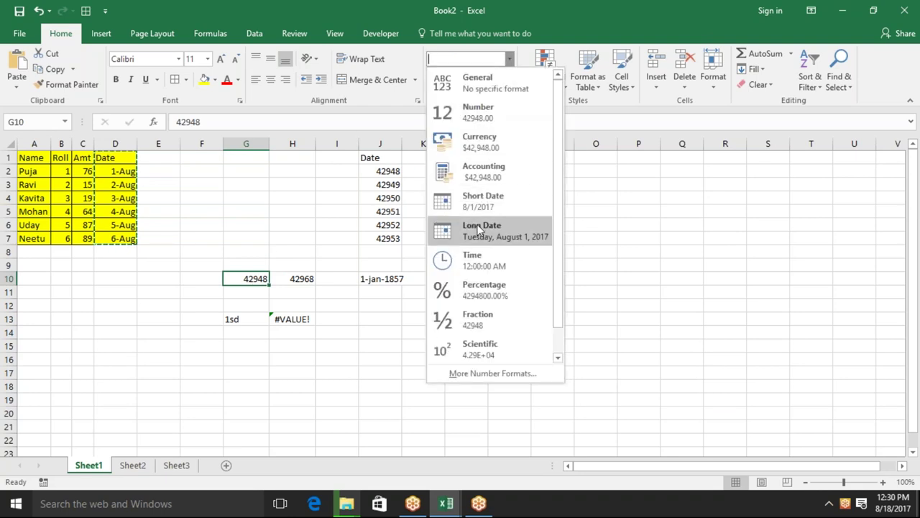
{"action": "left_click", "coordinate": [482, 206]}
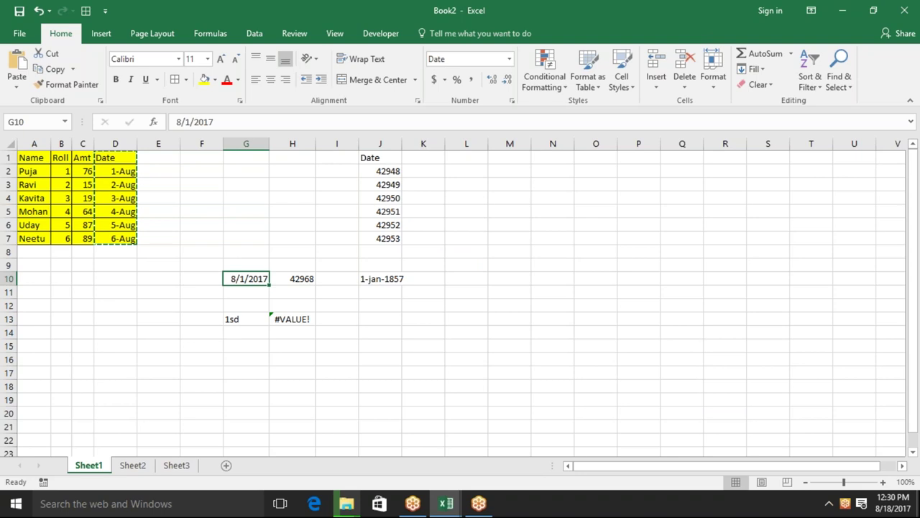
{"action": "key", "text": "Up"}
{"action": "key", "text": "Up"}
{"action": "key", "text": "Up"}
{"action": "key", "text": "Up"}
{"action": "key", "text": "Up"}
{"action": "key", "text": "Up"}
{"action": "key", "text": "Right"}
{"action": "key", "text": "Right"}
{"action": "key", "text": "Right"}
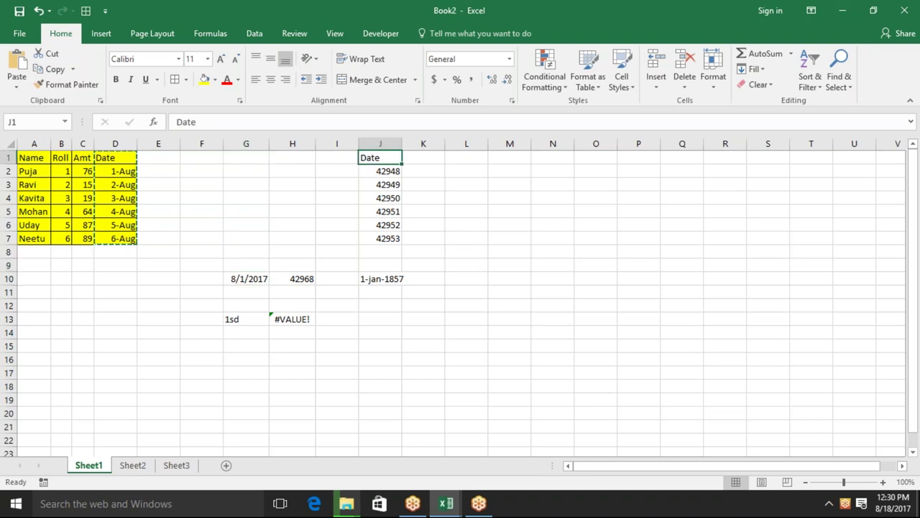
{"action": "key", "text": "shift+Down"}
{"action": "key", "text": "shift+Down"}
{"action": "key", "text": "shift+Down"}
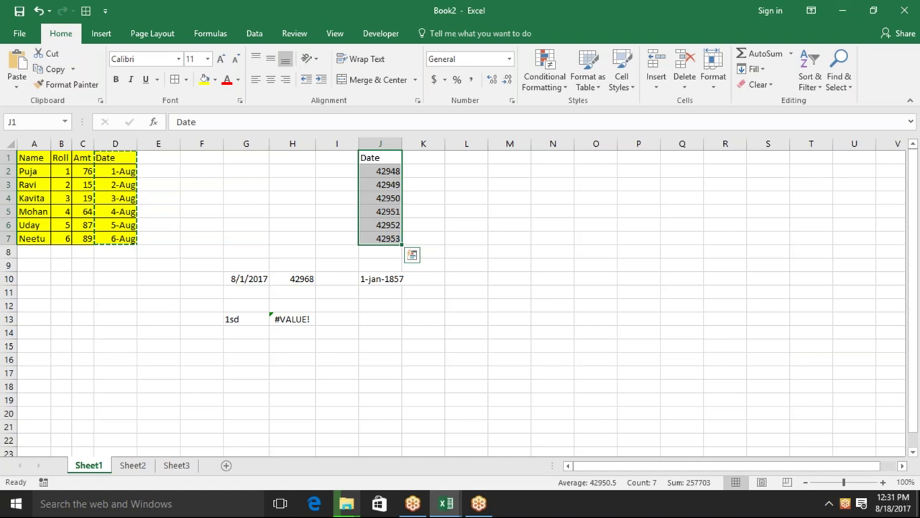
Step: Paste the copied dates into K1:K7 as values and number formats, reading 1-Aug to 6-Aug
{"action": "left_click", "coordinate": [428, 156]}
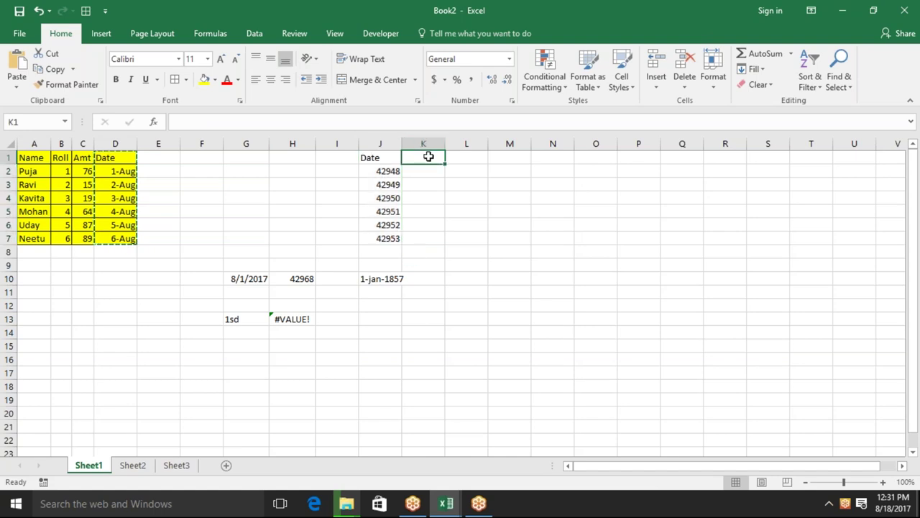
{"action": "right_click", "coordinate": [429, 157]}
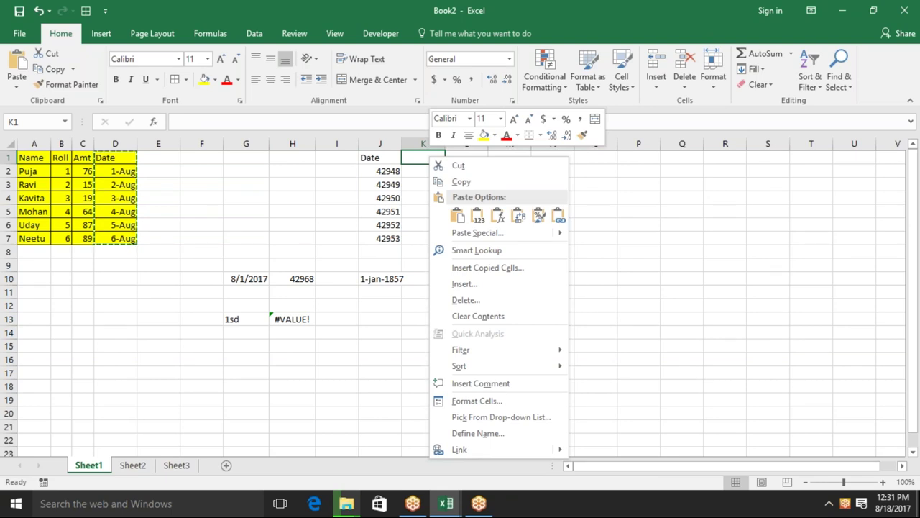
{"action": "left_click", "coordinate": [480, 236]}
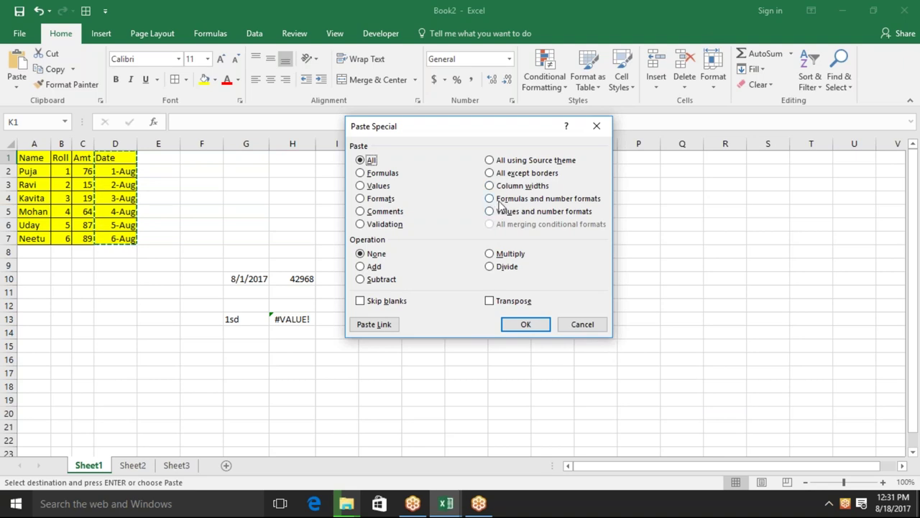
{"action": "left_click", "coordinate": [500, 211]}
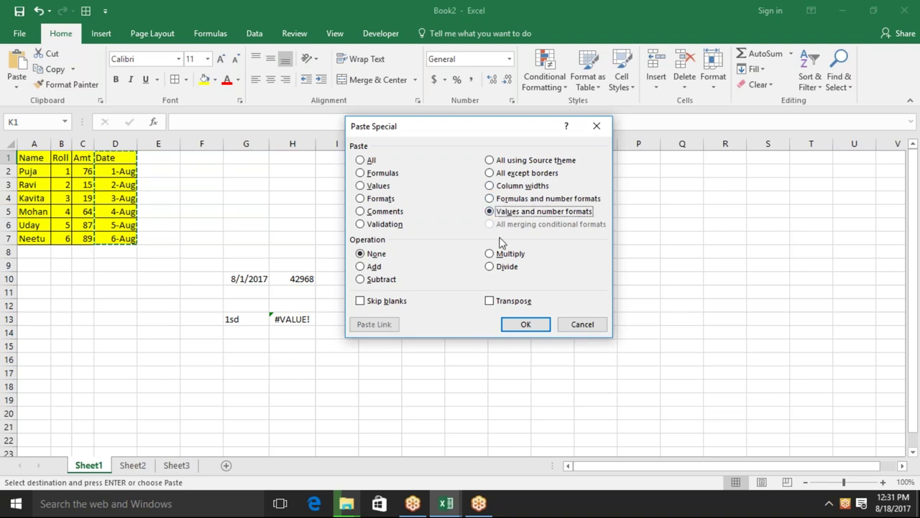
{"action": "left_click", "coordinate": [520, 324]}
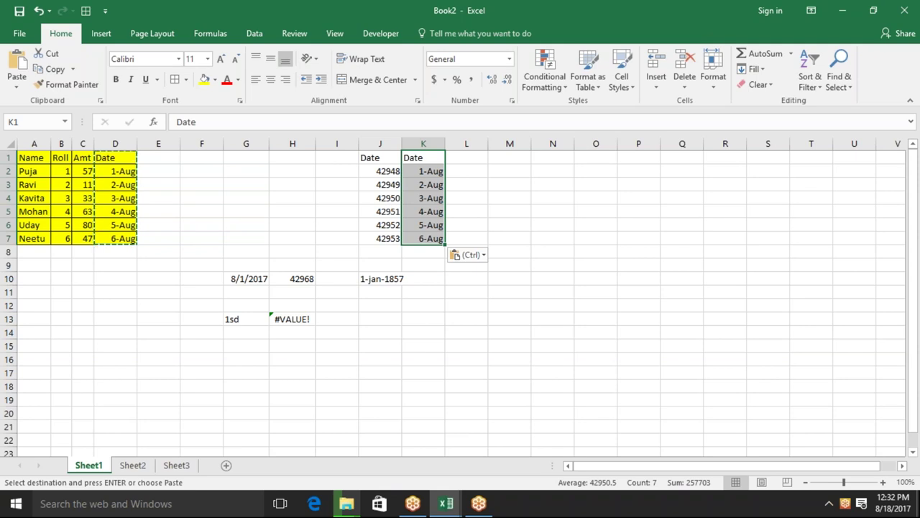
{"action": "key", "text": "ctrl+z"}
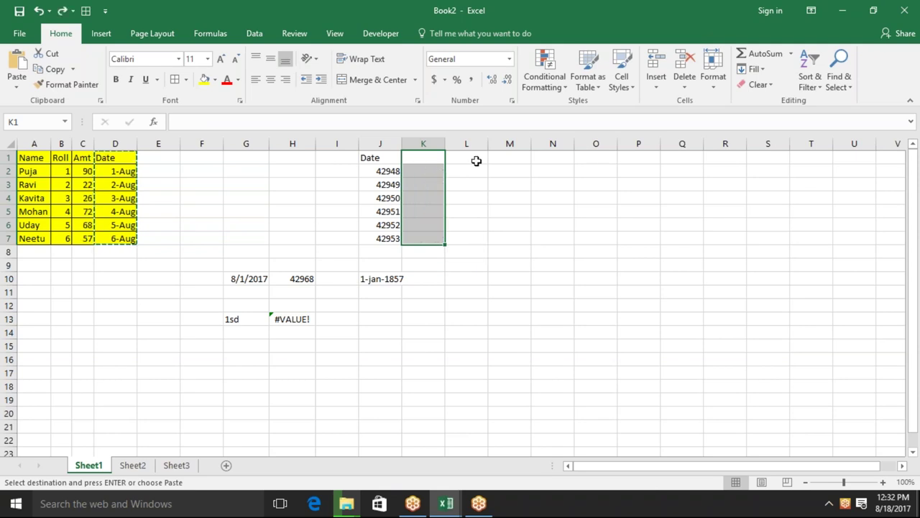
{"action": "left_click", "coordinate": [512, 102]}
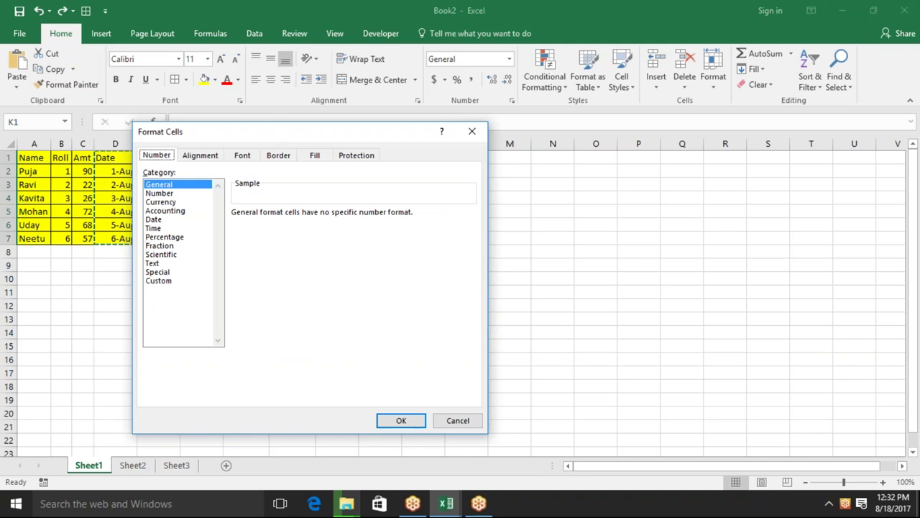
{"action": "key", "text": "Escape"}
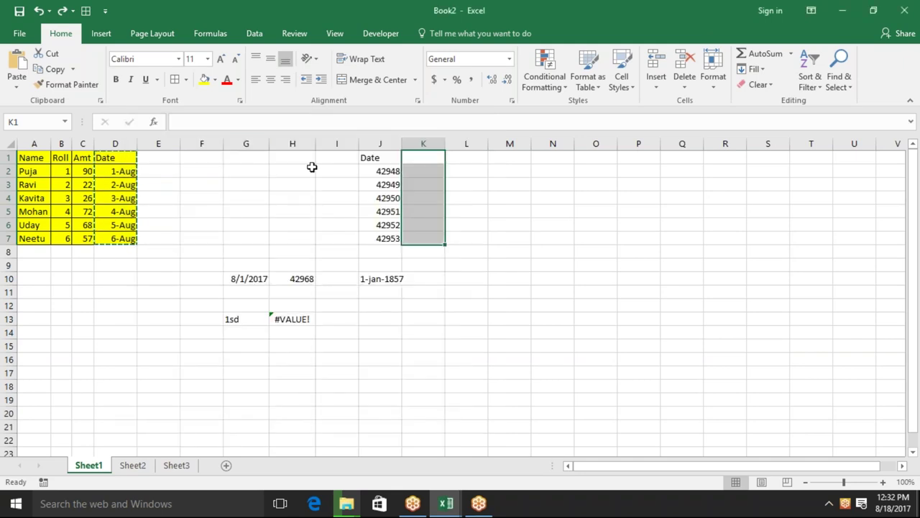
{"action": "right_click", "coordinate": [432, 165]}
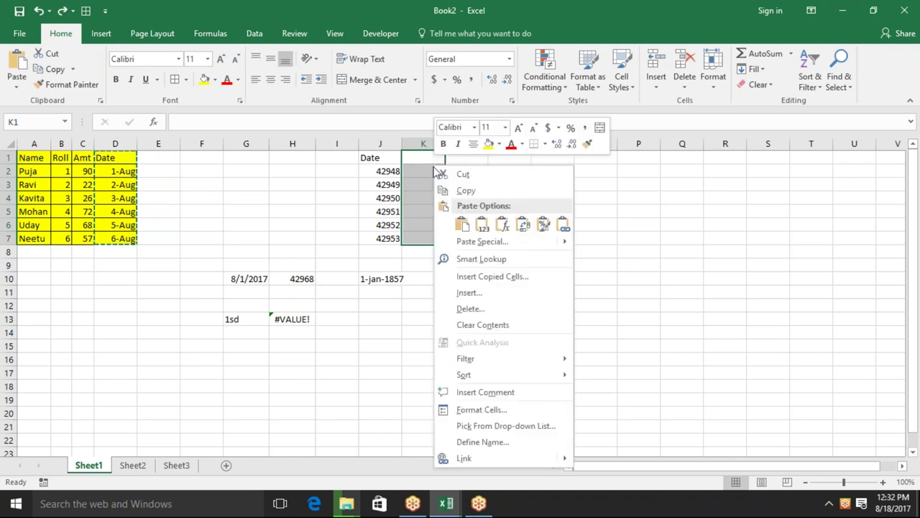
{"action": "left_click", "coordinate": [464, 243]}
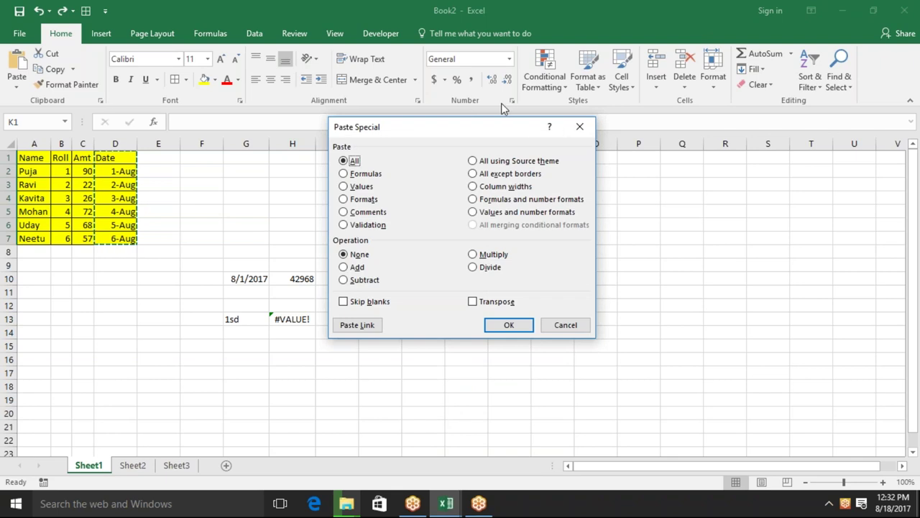
{"action": "left_click_drag", "start_coordinate": [667, 126], "coordinate": [666, 124]}
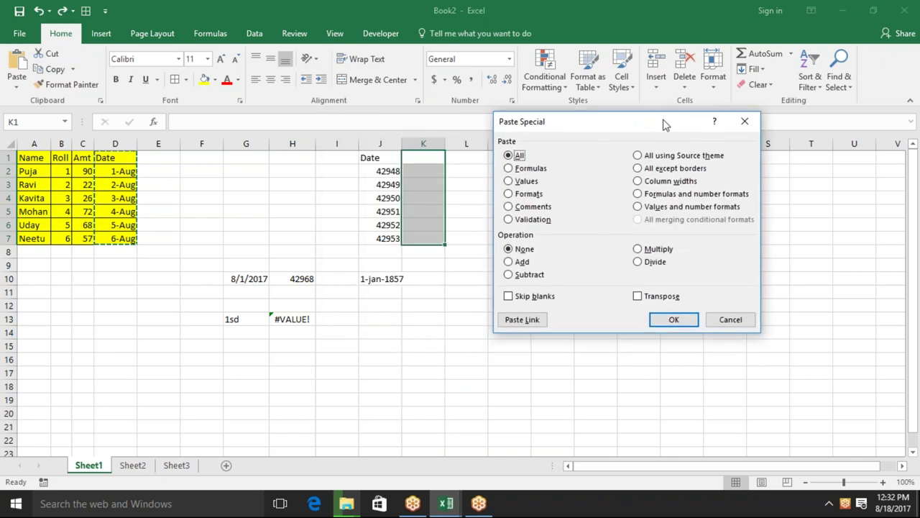
{"action": "left_click", "coordinate": [662, 207]}
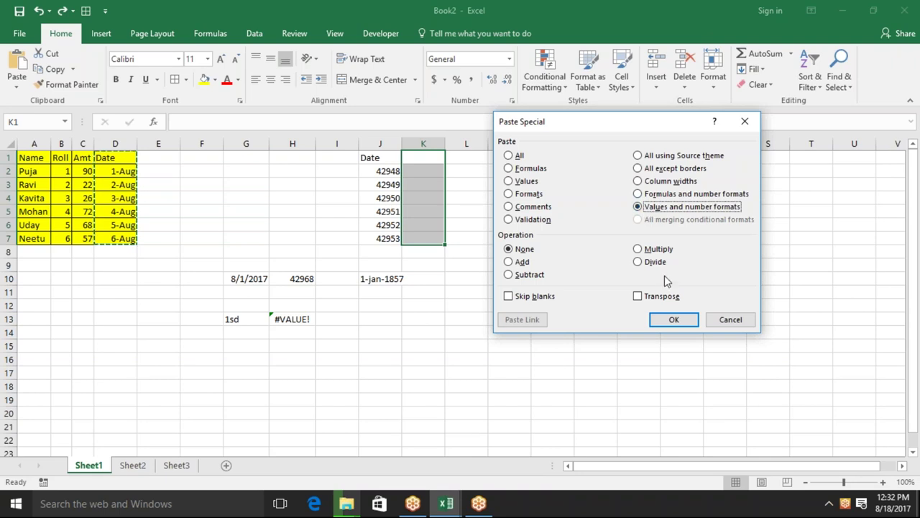
{"action": "left_click", "coordinate": [676, 321]}
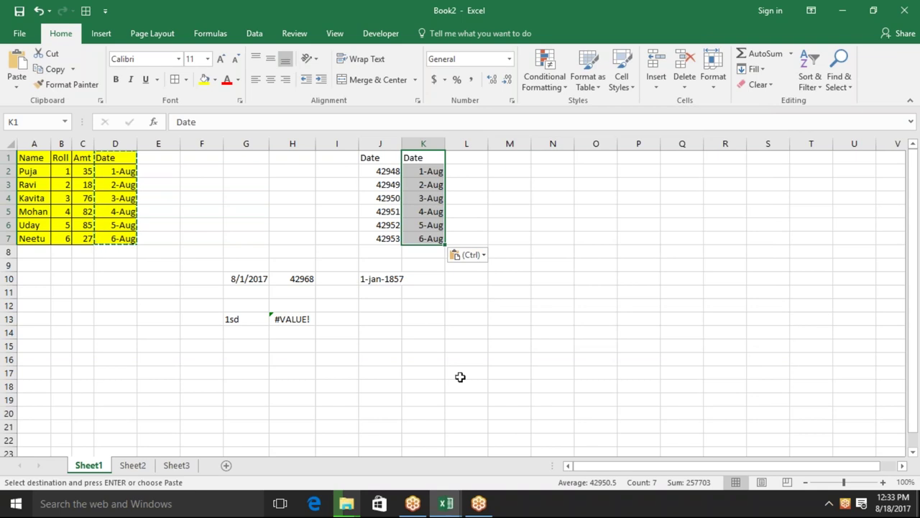
Step: Enter 20 in F16 and 25 in G16
{"action": "left_click", "coordinate": [191, 359]}
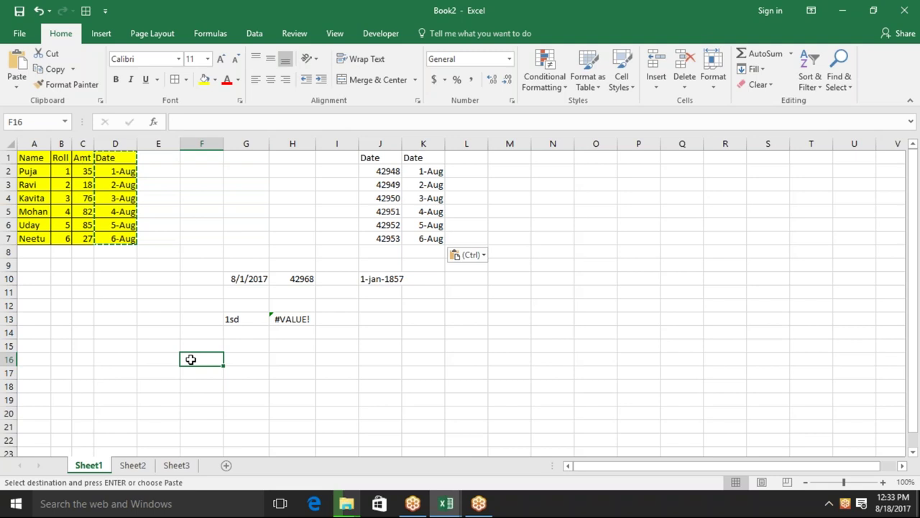
{"action": "type", "text": "20"}
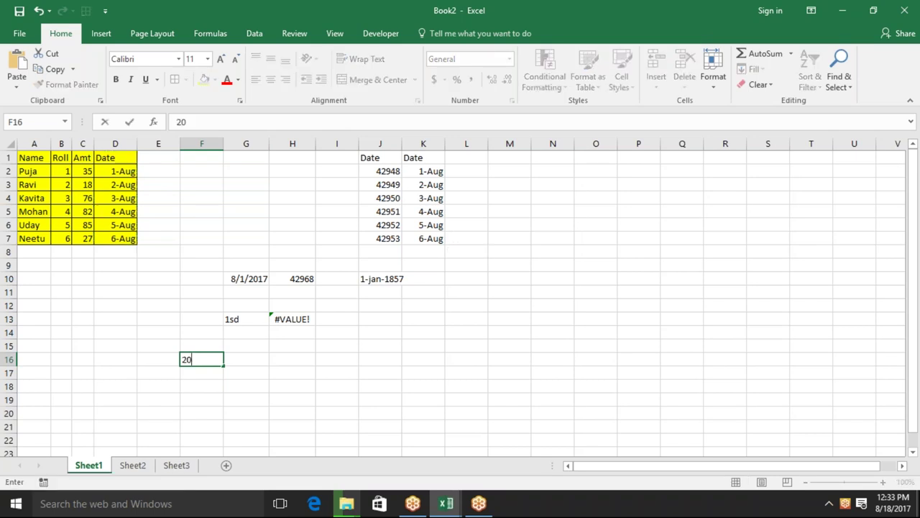
{"action": "key", "text": "Tab"}
{"action": "type", "text": "25"}
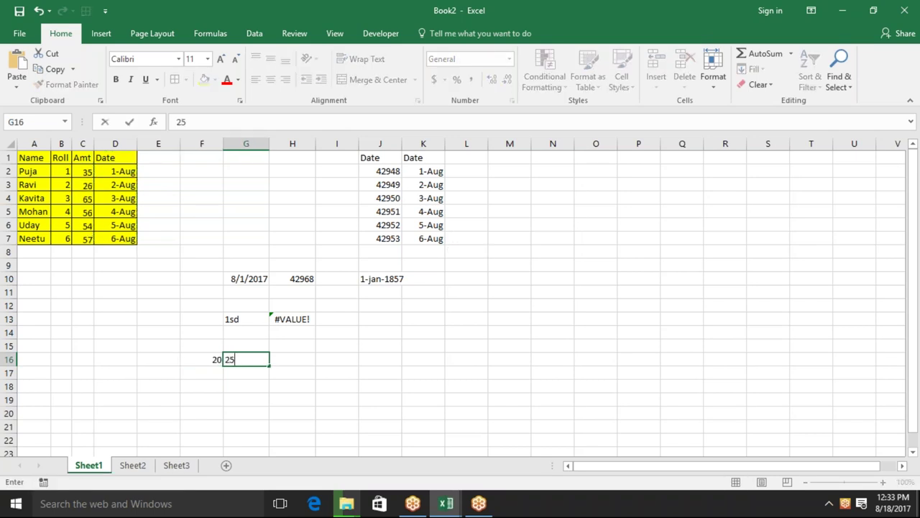
{"action": "key", "text": "Tab"}
Step: Copy G16 and Paste Special with the Add operation into F16, making it 45
{"action": "left_click", "coordinate": [246, 358]}
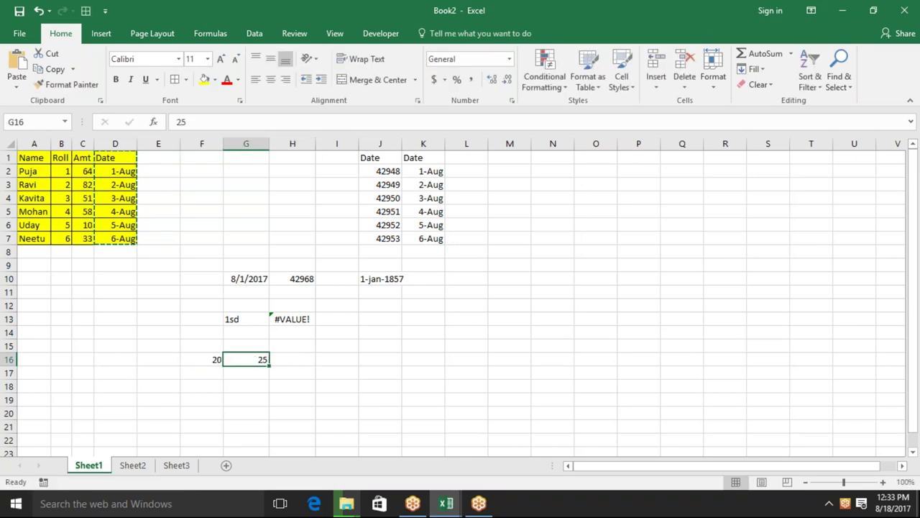
{"action": "key", "text": "ctrl+c"}
{"action": "left_click", "coordinate": [201, 359]}
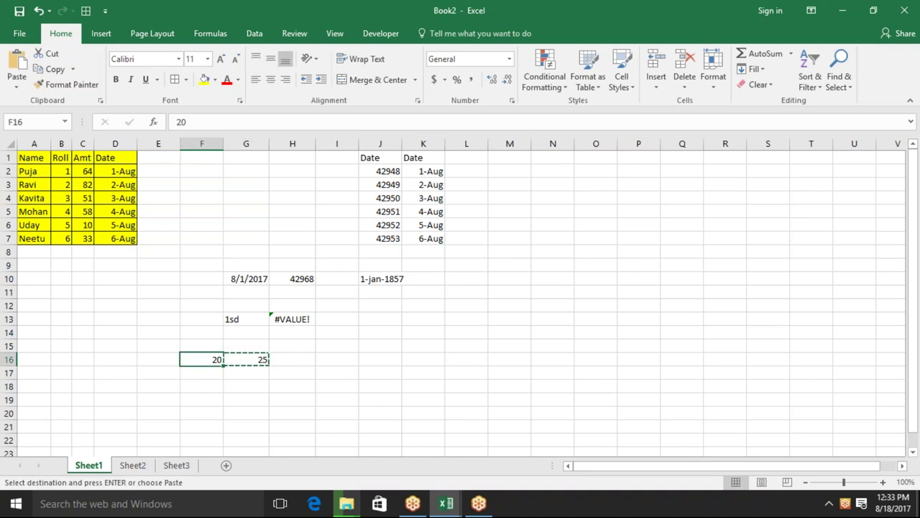
{"action": "right_click", "coordinate": [193, 360]}
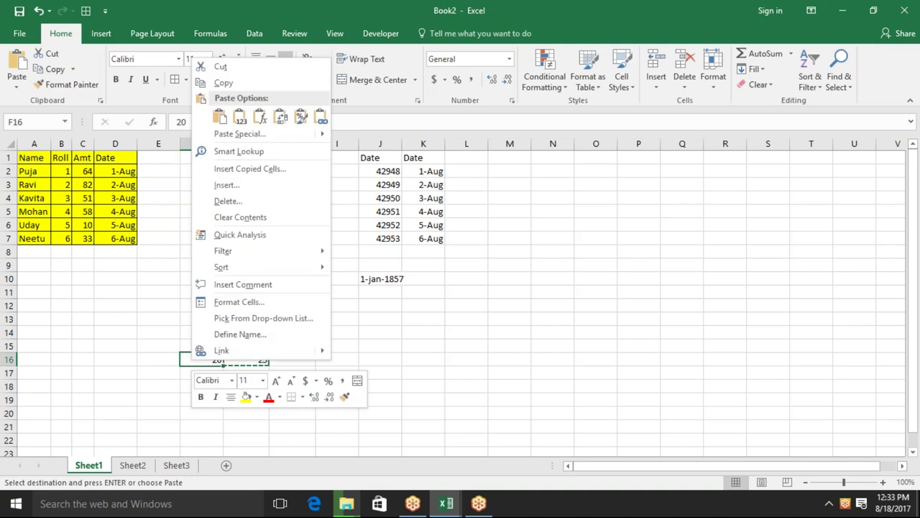
{"action": "left_click", "coordinate": [238, 134]}
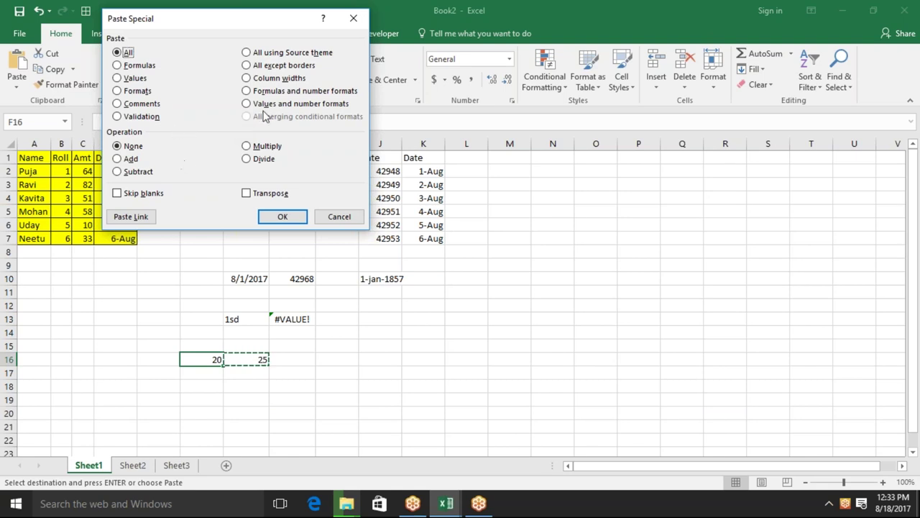
{"action": "left_click", "coordinate": [131, 160]}
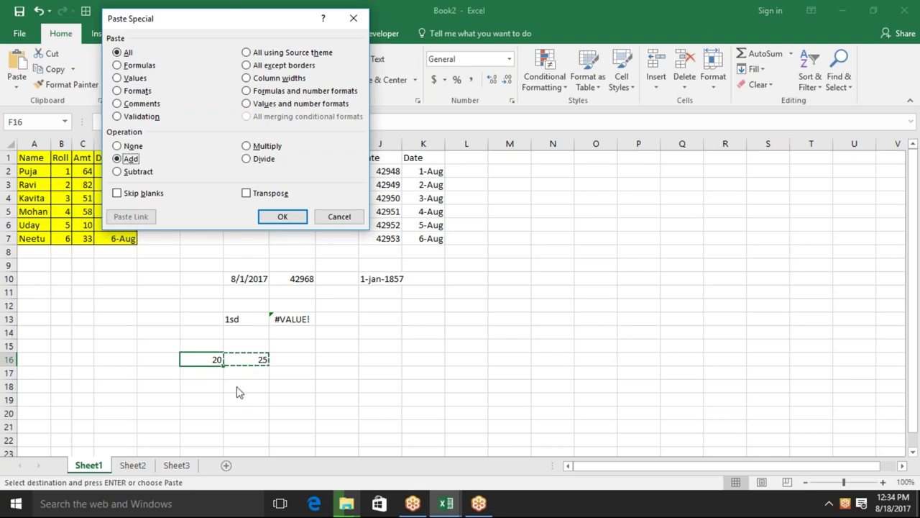
{"action": "left_click", "coordinate": [285, 221]}
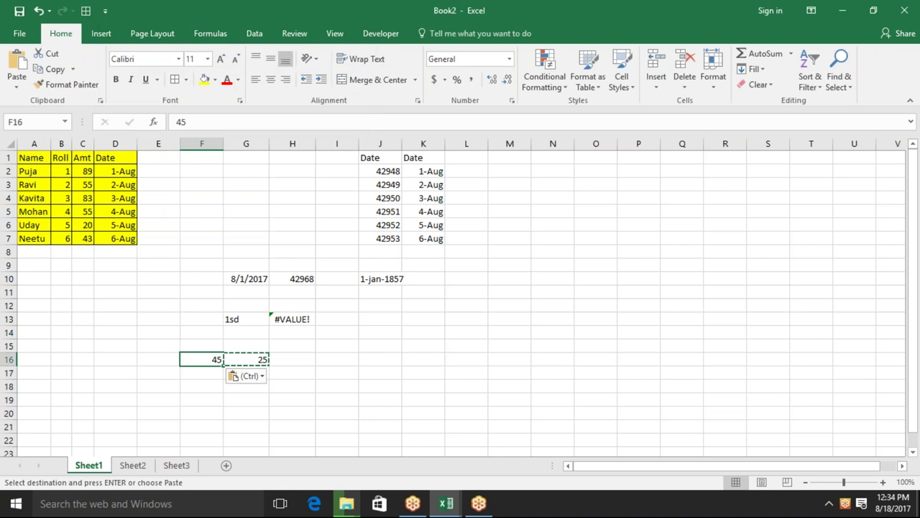
{"action": "key", "text": "Escape"}
{"action": "key", "text": "Escape"}
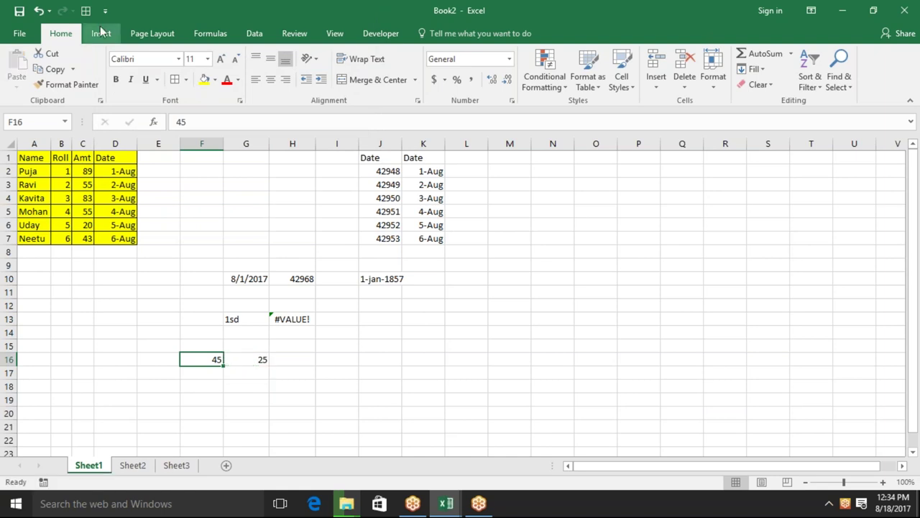
{"action": "double_click", "coordinate": [189, 10]}
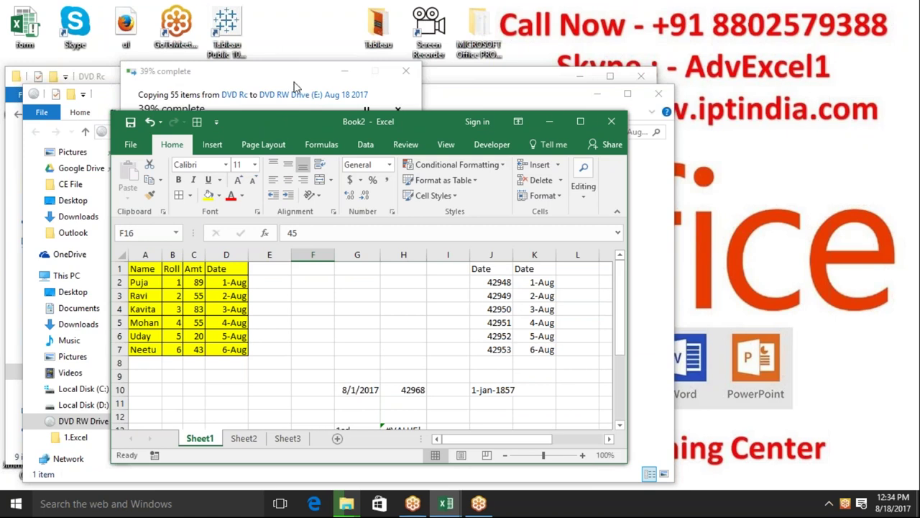
{"action": "double_click", "coordinate": [285, 123]}
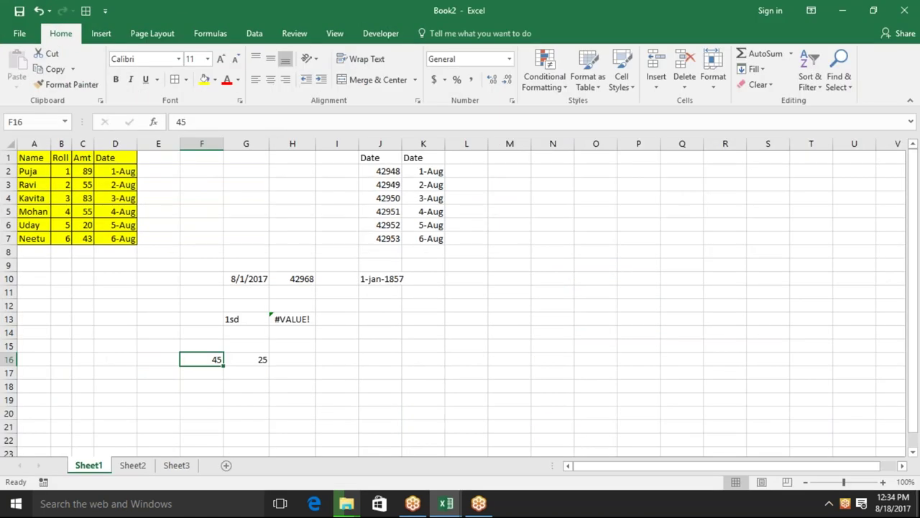
{"action": "double_click", "coordinate": [186, 11]}
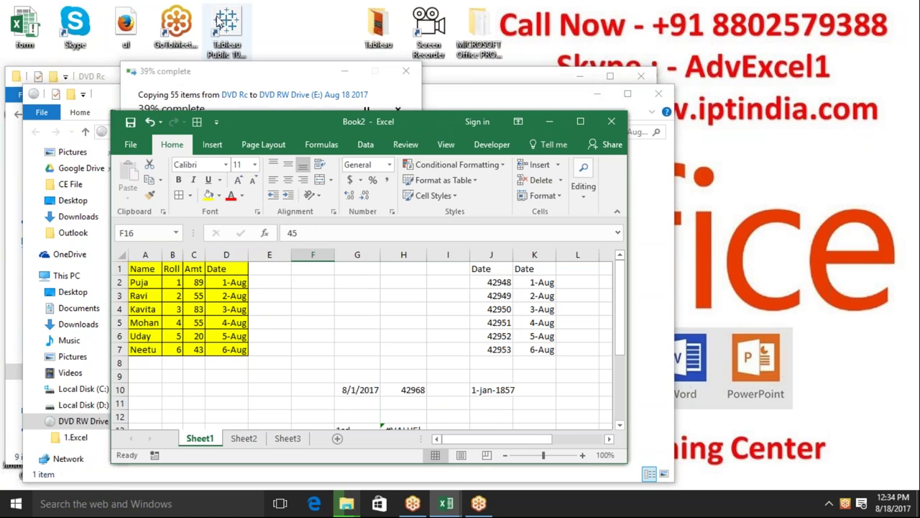
{"action": "left_click", "coordinate": [580, 124]}
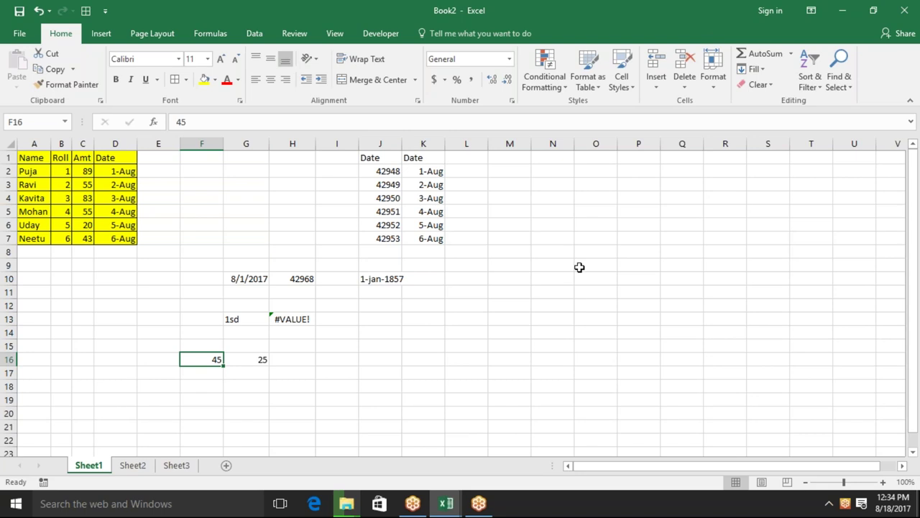
{"action": "key", "text": "Right"}
{"action": "key", "text": "Right"}
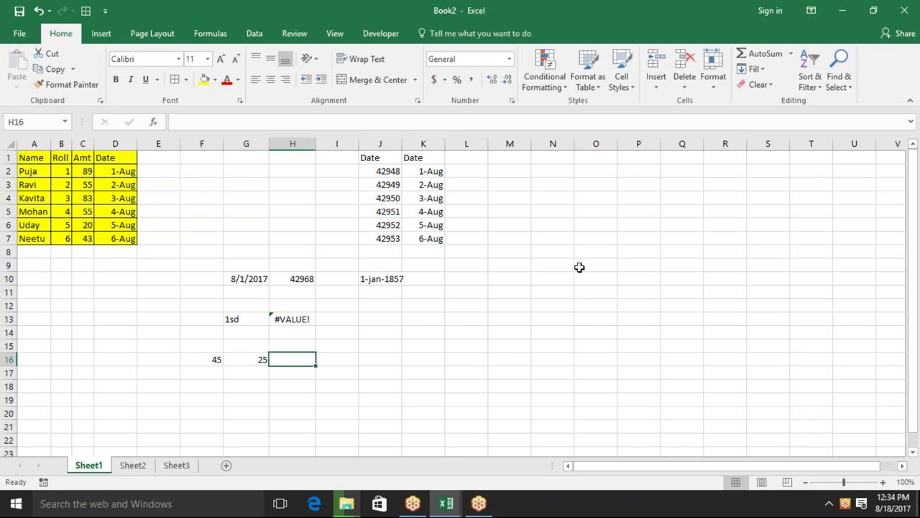
{"action": "key", "text": "Left"}
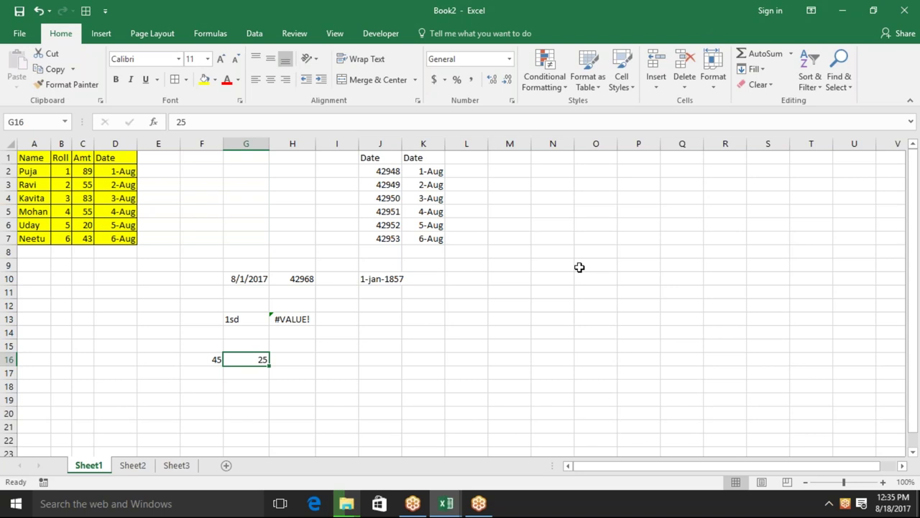
{"action": "double_click", "coordinate": [580, 8]}
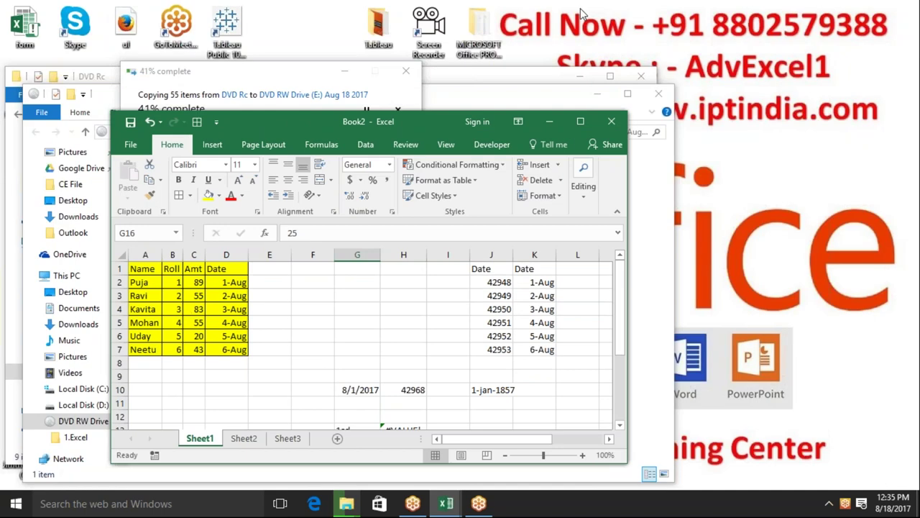
{"action": "left_click", "coordinate": [618, 124]}
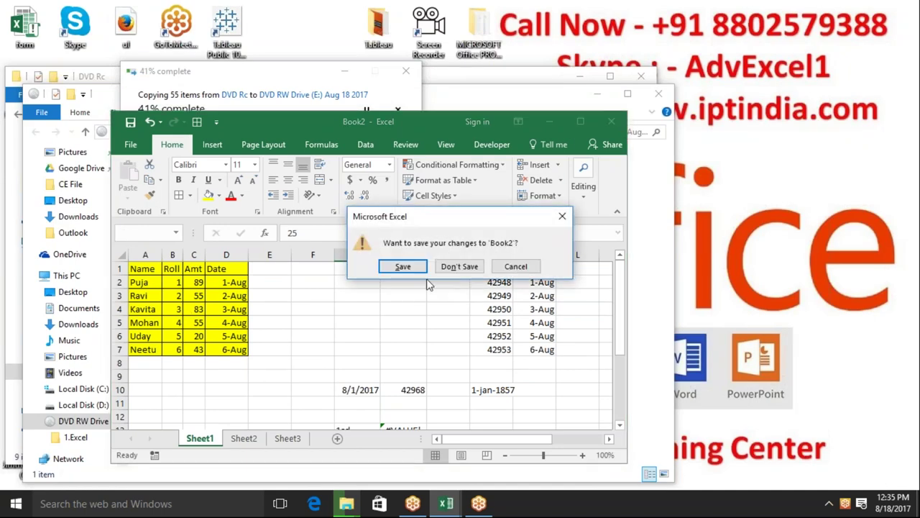
Step: Close Book2 with Don't Save and leave the Windows desktop showing, Book1 minimized
{"action": "left_click", "coordinate": [454, 268]}
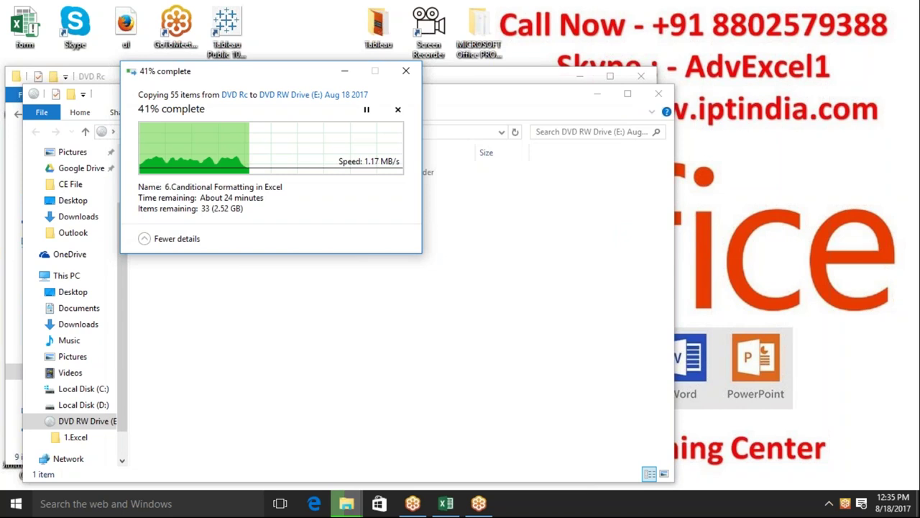
{"action": "key", "text": "super+d"}
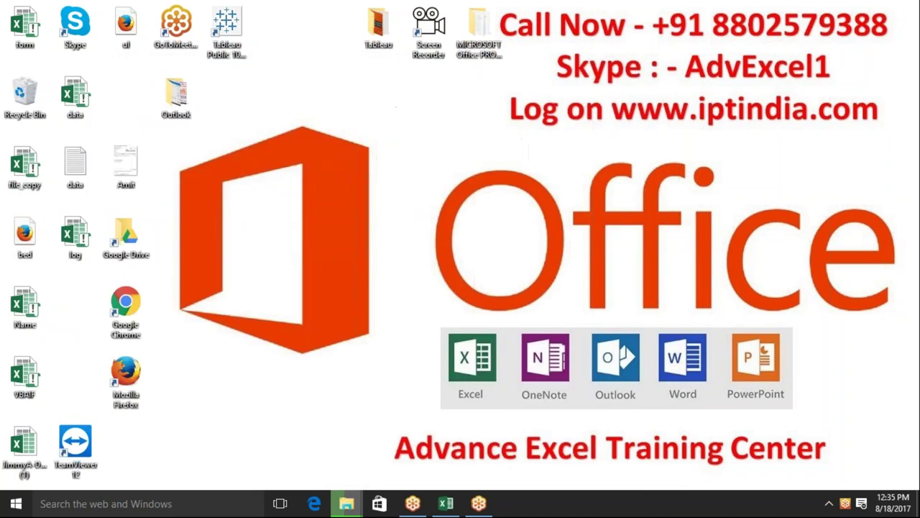
{"action": "left_click", "coordinate": [447, 504]}
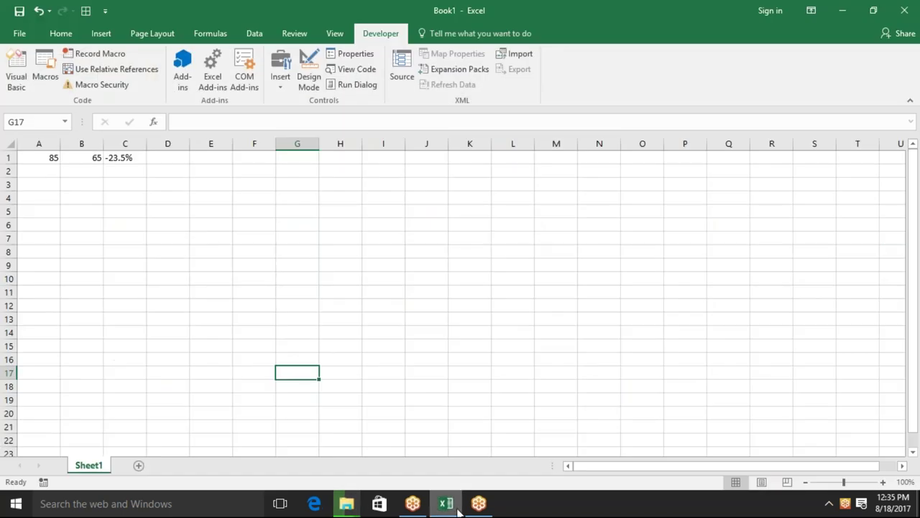
{"action": "left_click", "coordinate": [457, 508]}
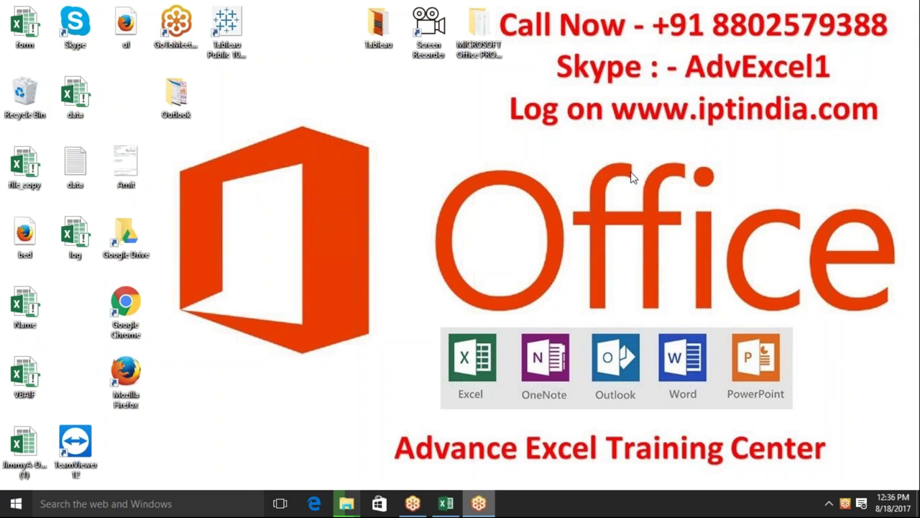
{"action": "right_click", "coordinate": [587, 166]}
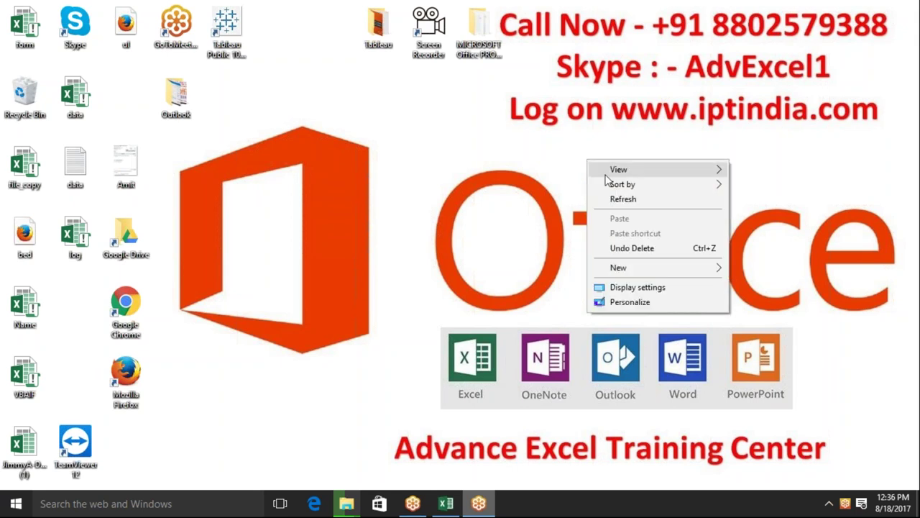
{"action": "left_click", "coordinate": [616, 201]}
{"action": "right_click", "coordinate": [491, 183]}
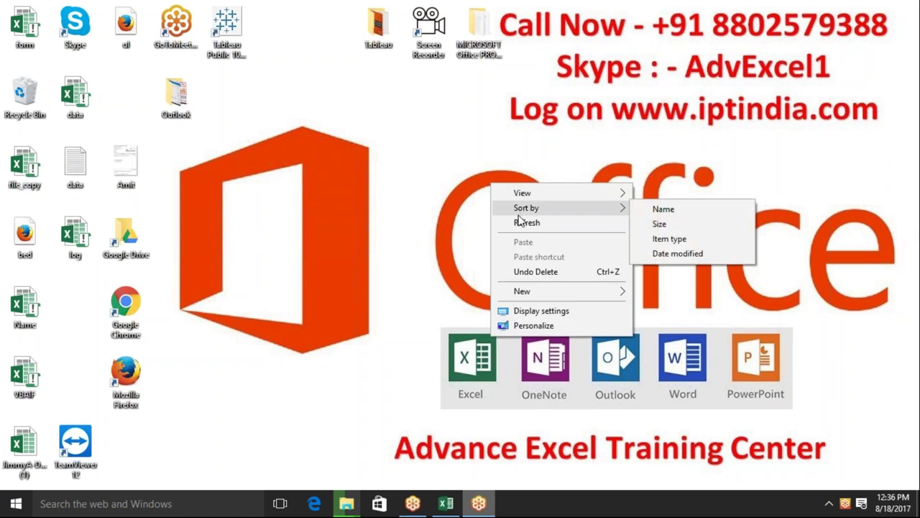
{"action": "left_click", "coordinate": [521, 222]}
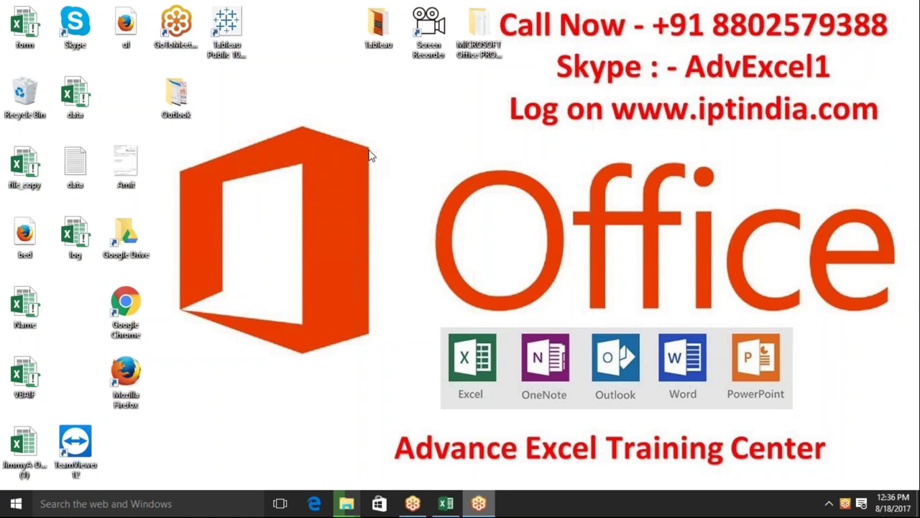
{"action": "left_click_drag", "start_coordinate": [369, 150], "coordinate": [392, 336]}
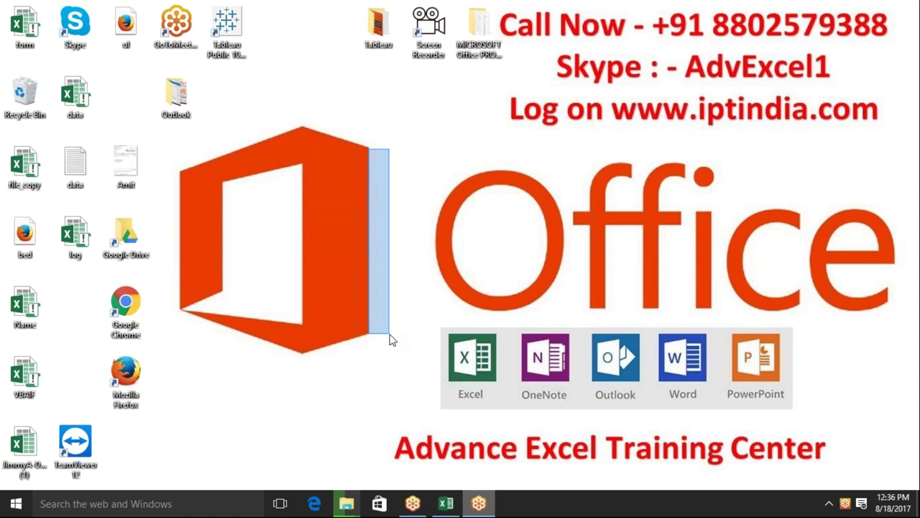
{"action": "mouse_move", "coordinate": [392, 335]}
{"action": "left_mouse_down"}
{"action": "mouse_move", "coordinate": [367, 353]}
{"action": "mouse_move", "coordinate": [313, 330]}
{"action": "left_mouse_up"}
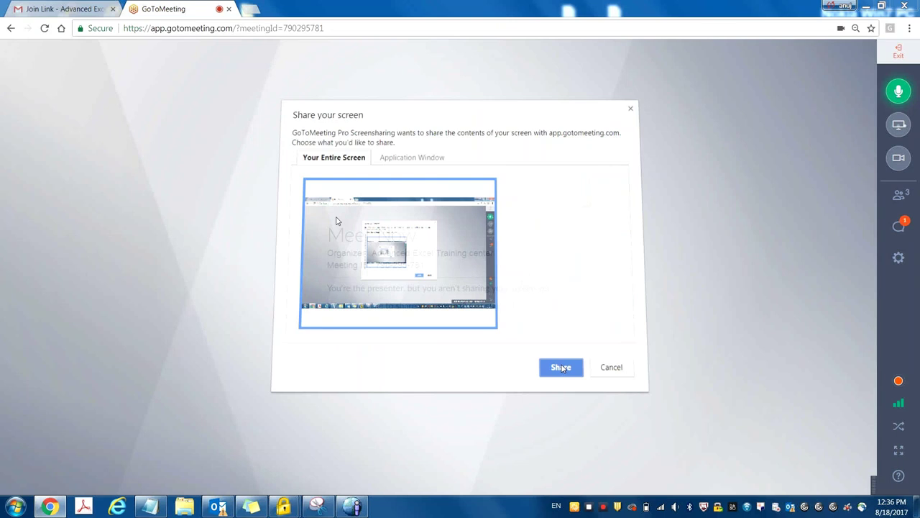
Step: Share Your Entire Screen in GoToMeeting and minimize the meeting window
{"action": "left_click", "coordinate": [562, 367]}
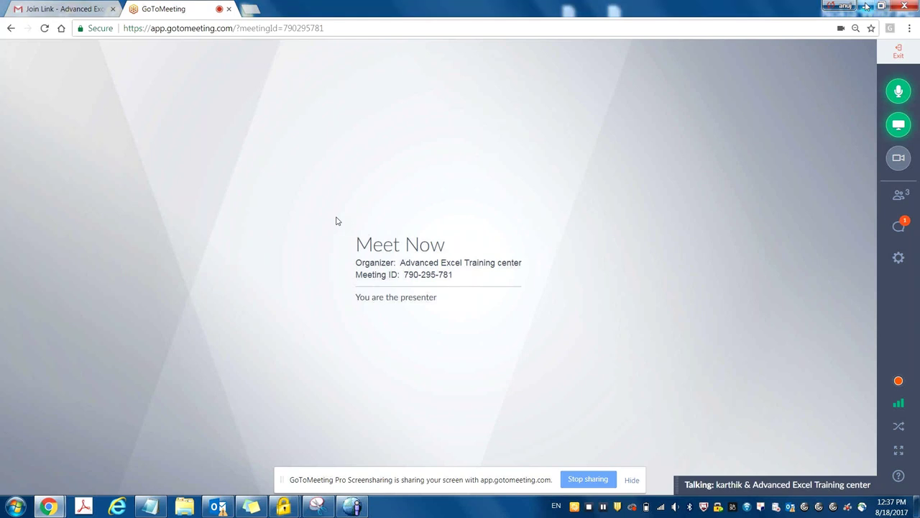
{"action": "left_click", "coordinate": [867, 5]}
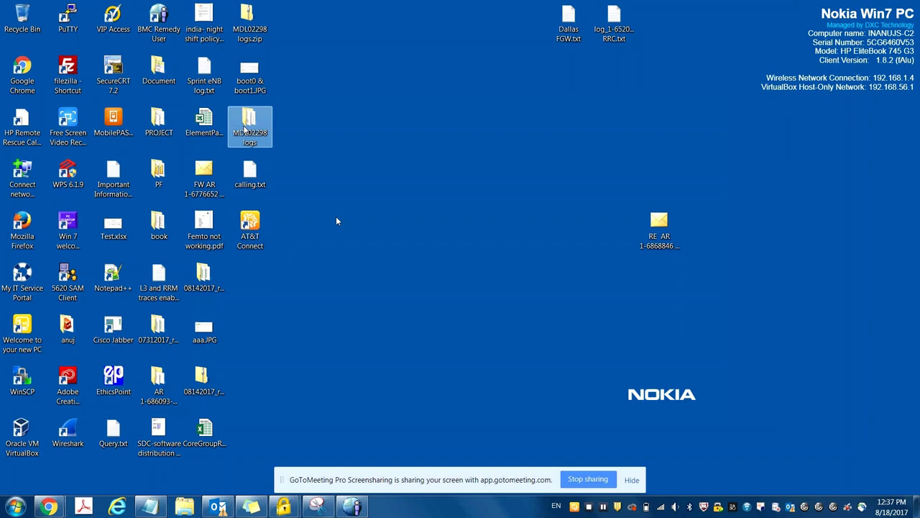
Step: Copy all six MDL02298 log files onto the desktop and close the logs folder window
{"action": "double_click", "coordinate": [245, 128]}
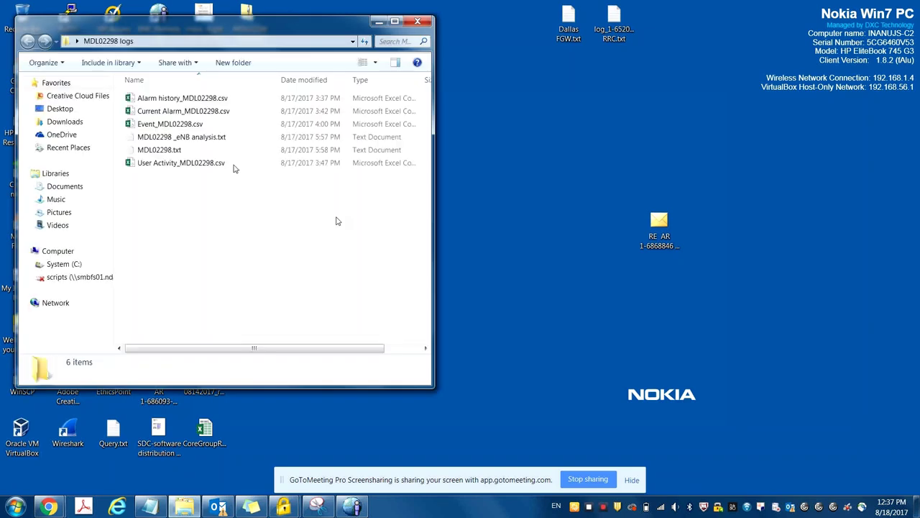
{"action": "left_click_drag", "start_coordinate": [213, 93], "coordinate": [226, 173]}
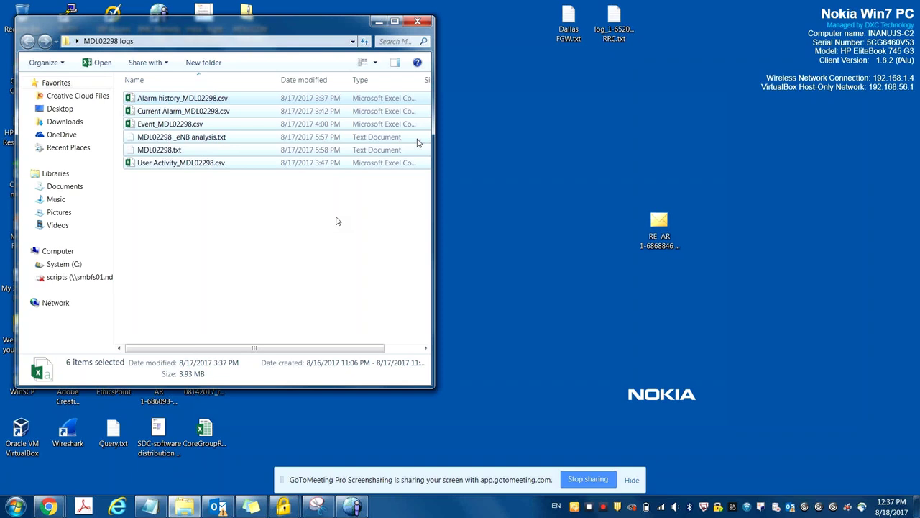
{"action": "left_click", "coordinate": [630, 92]}
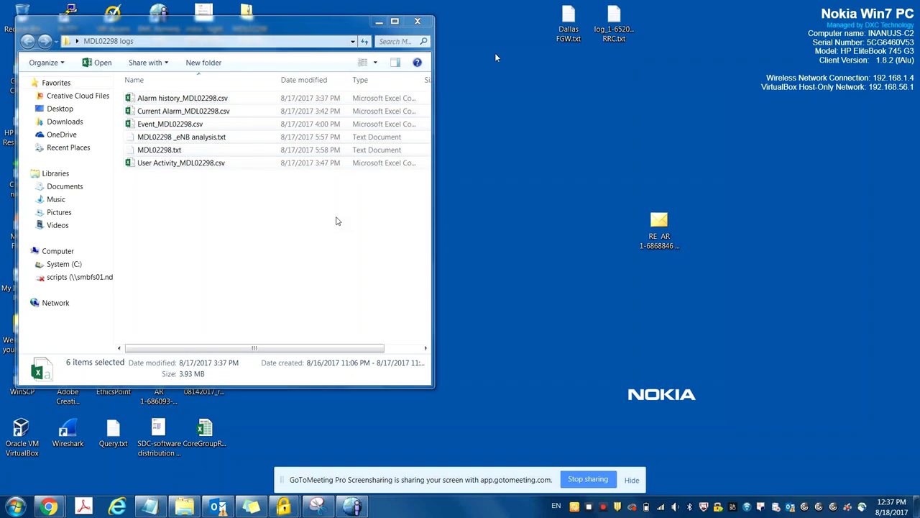
{"action": "left_click", "coordinate": [418, 23]}
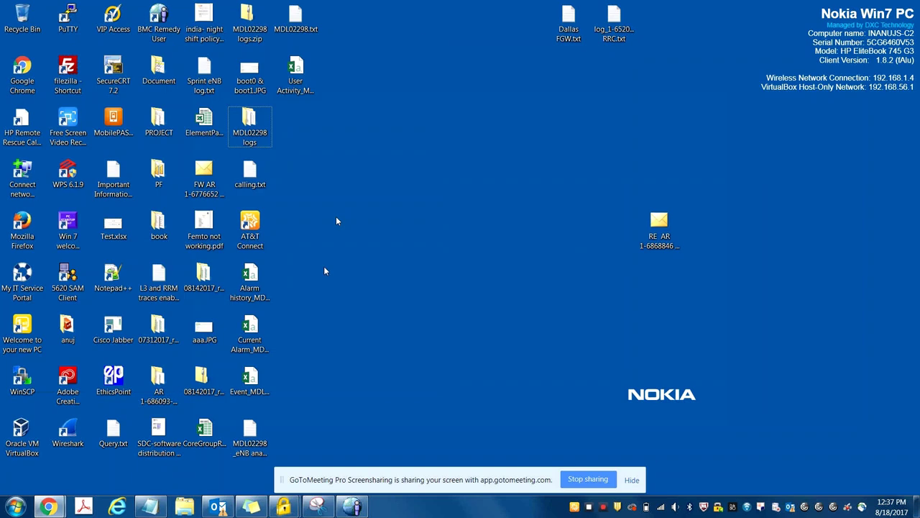
{"action": "left_click", "coordinate": [254, 345]}
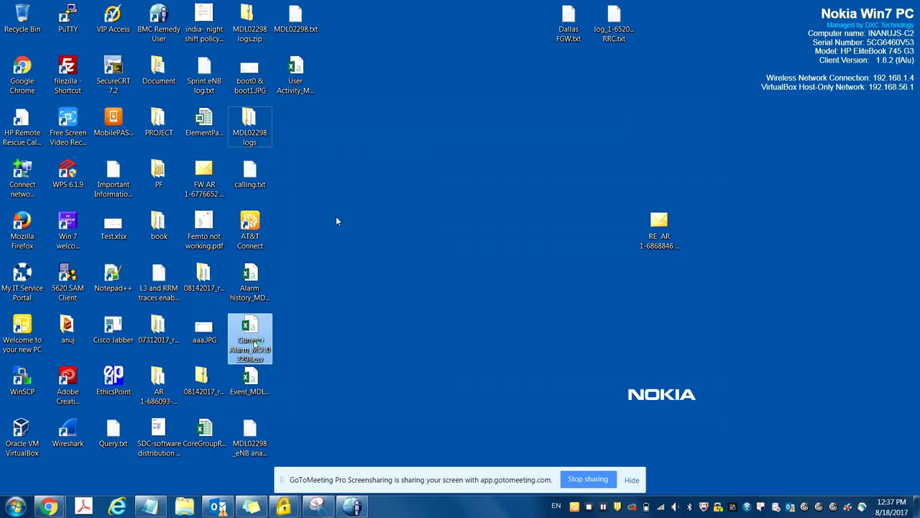
Step: Open Current Alarm_MDL02298.csv in Excel, dismiss the error message, and maximize the window
{"action": "double_click", "coordinate": [253, 344]}
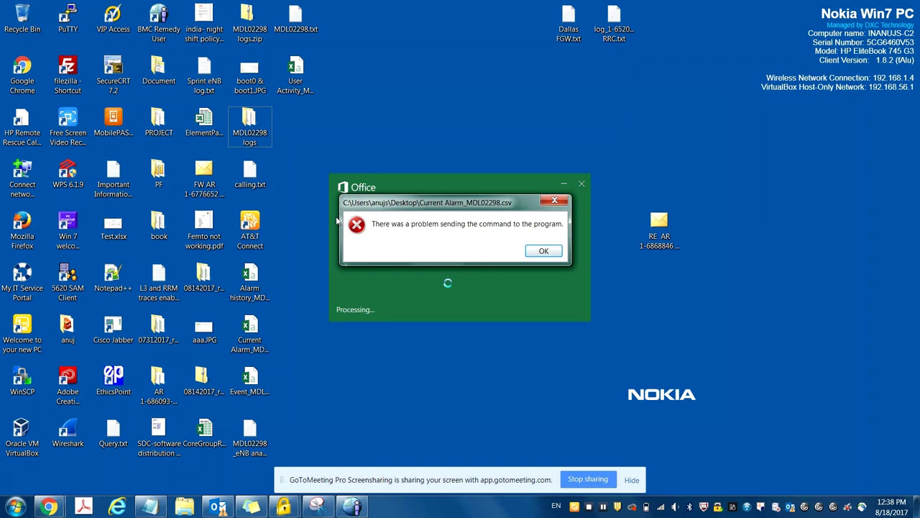
{"action": "left_click", "coordinate": [542, 253]}
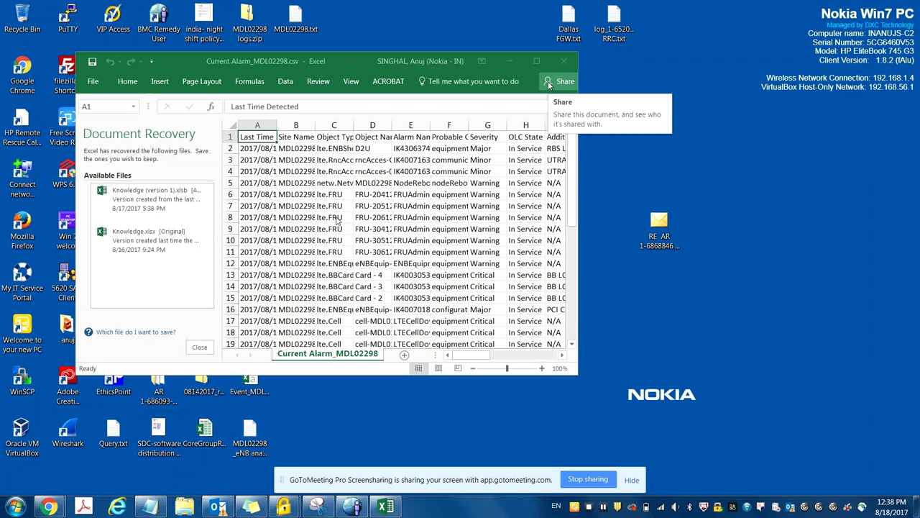
{"action": "left_click", "coordinate": [536, 61]}
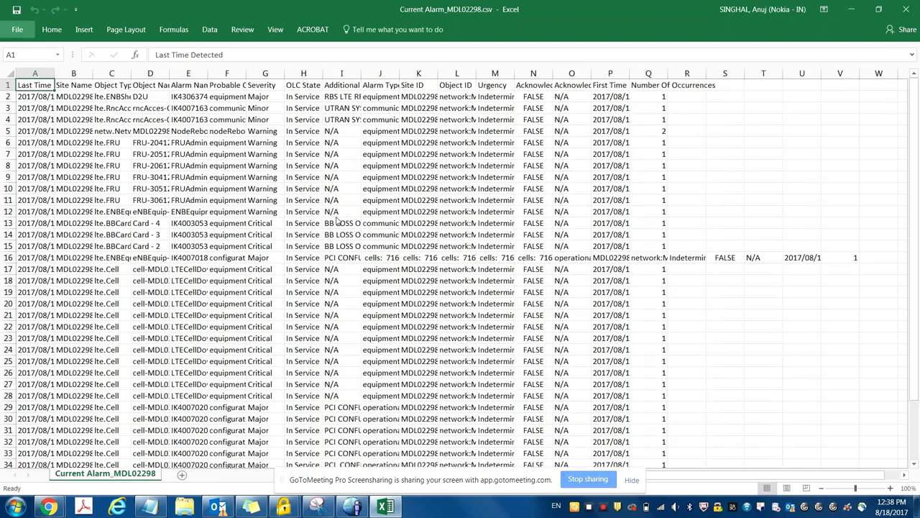
Step: Save the alarm log to the Desktop as Current Alarm_MDL02298.xlsx in Excel Workbook format
{"action": "key", "text": "ctrl+s"}
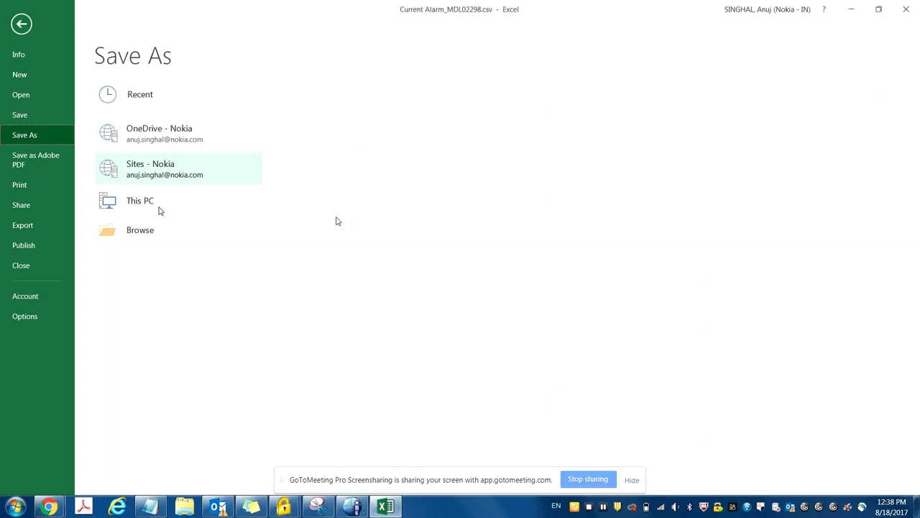
{"action": "left_click", "coordinate": [159, 208]}
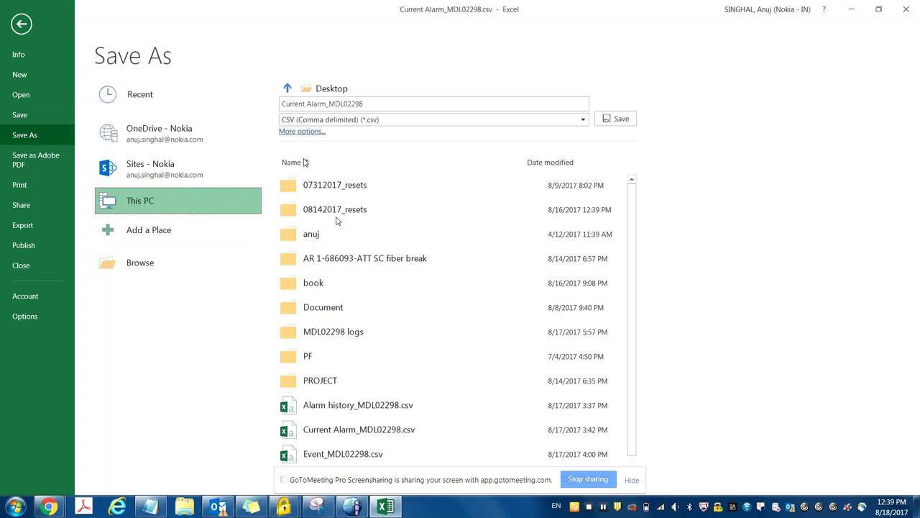
{"action": "left_click", "coordinate": [582, 121]}
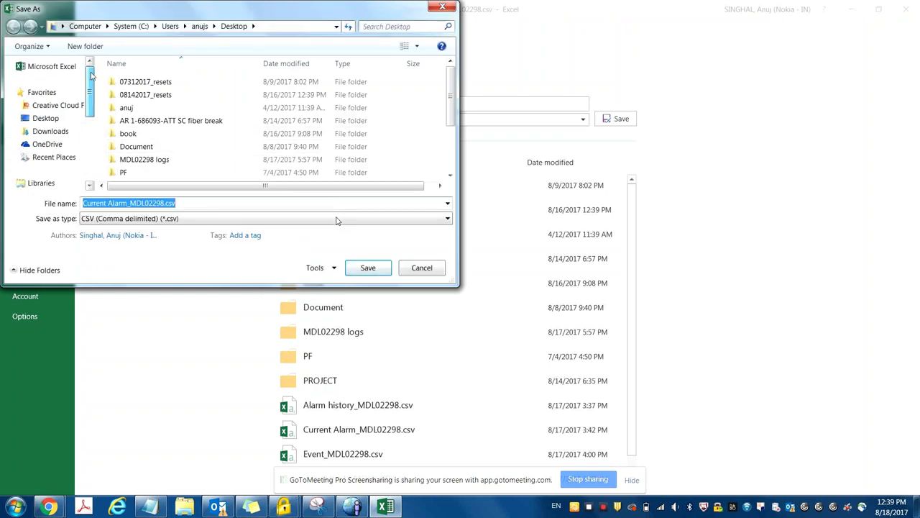
{"action": "left_click", "coordinate": [62, 120]}
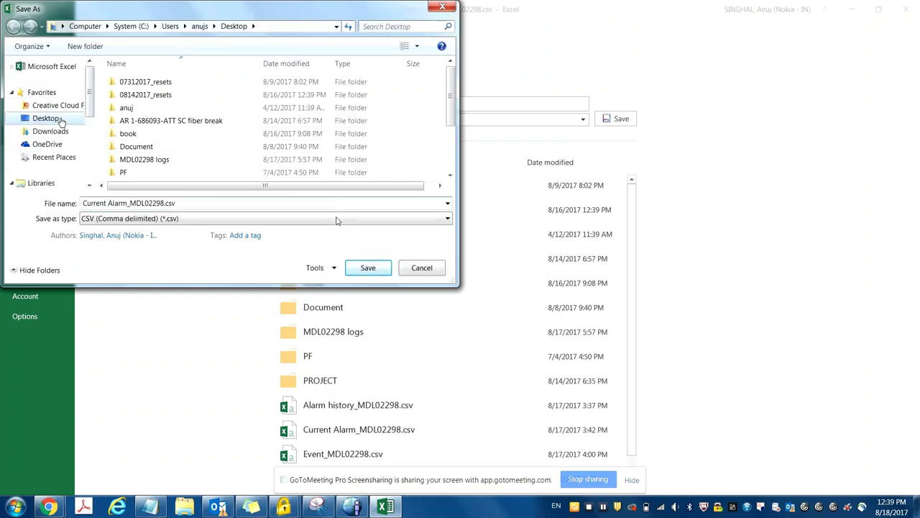
{"action": "left_click", "coordinate": [189, 219]}
{"action": "left_click", "coordinate": [129, 230]}
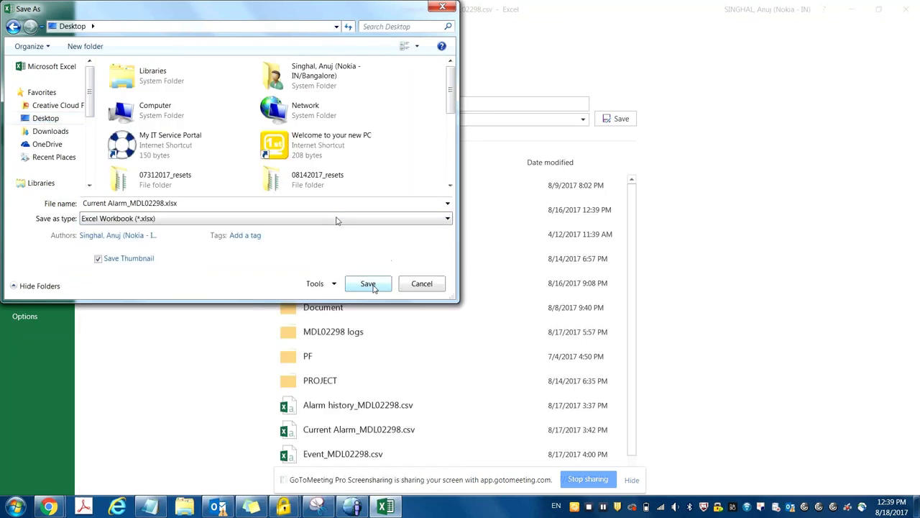
{"action": "left_click", "coordinate": [369, 284]}
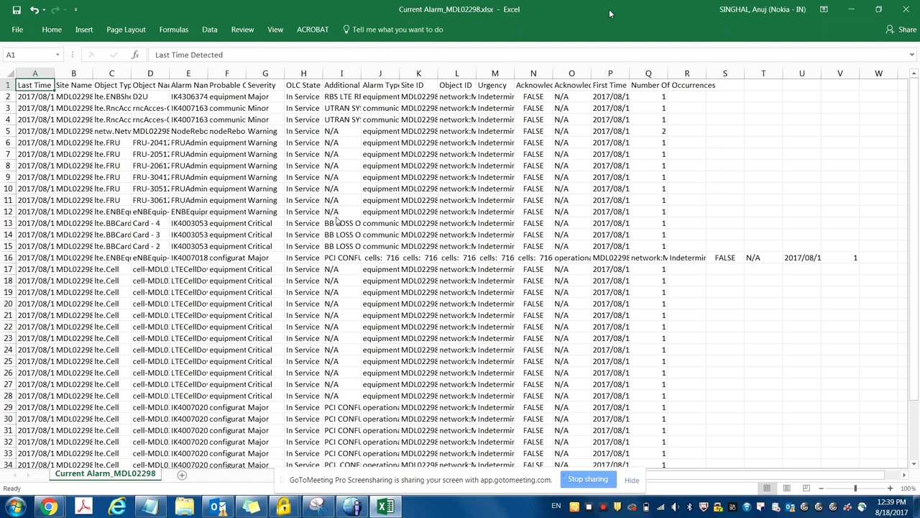
Step: Add a blank Sheet1 beside the alarm data sheet in Current Alarm_MDL02298.xlsx
{"action": "double_click", "coordinate": [609, 9]}
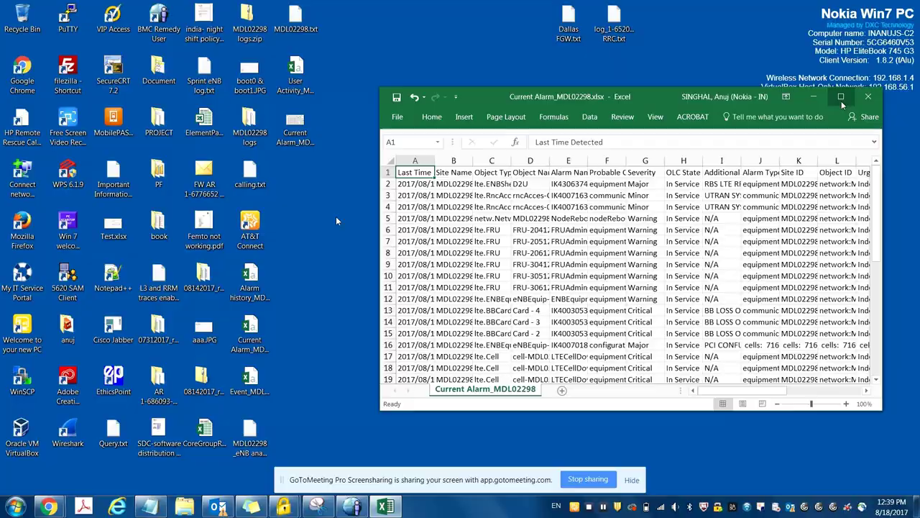
{"action": "left_click", "coordinate": [866, 36]}
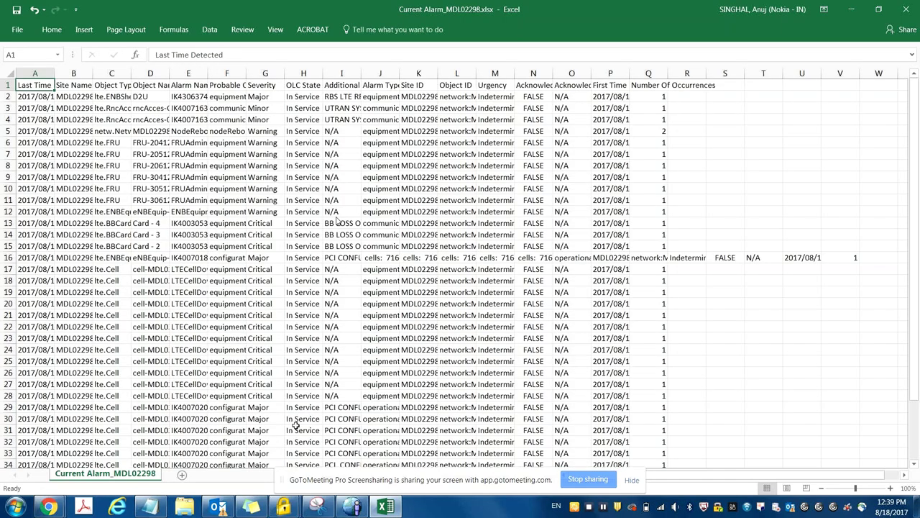
{"action": "left_click", "coordinate": [183, 477]}
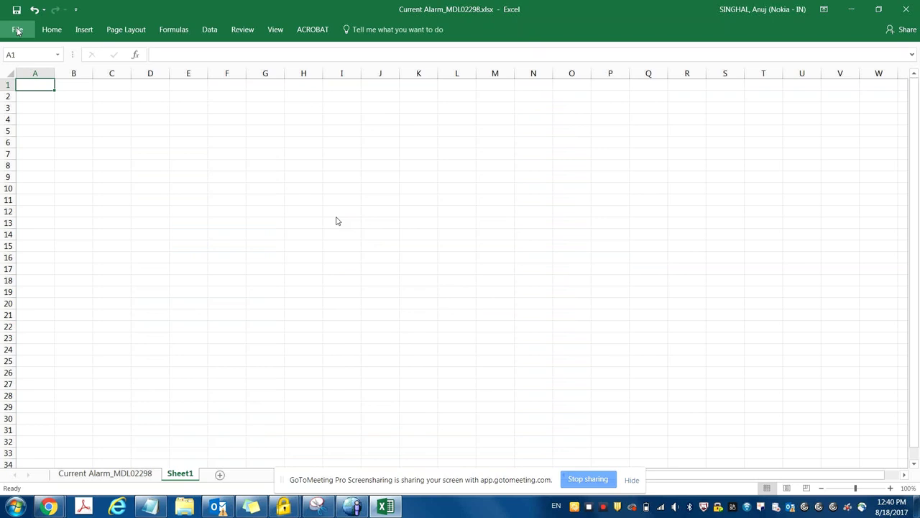
Step: Refresh the desktop twice and restore Book1, whose Sheet1 holds 85, 65 and -23.5%
{"action": "left_click", "coordinate": [18, 30]}
{"action": "key", "text": "Escape"}
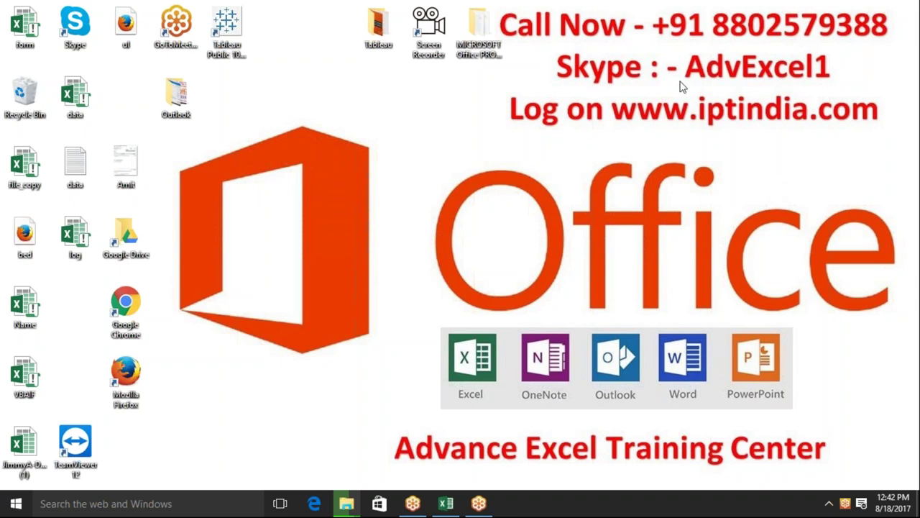
{"action": "right_click", "coordinate": [531, 99]}
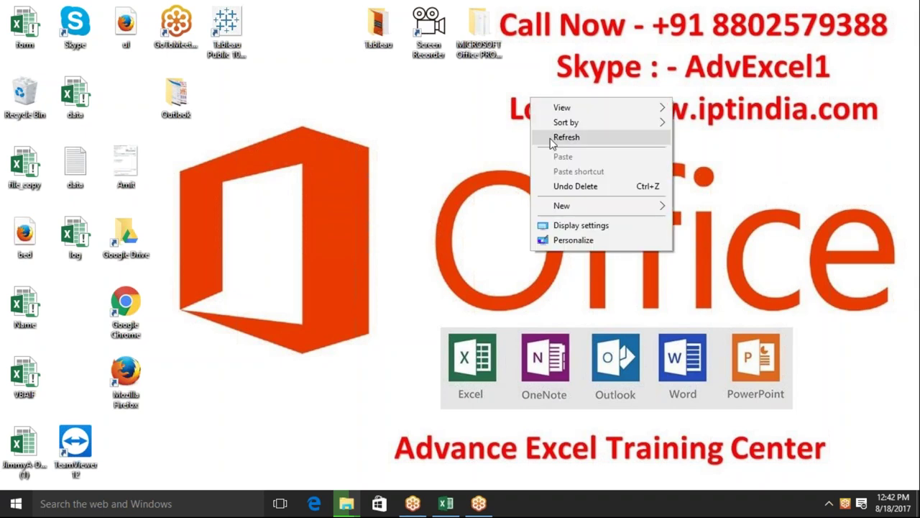
{"action": "left_click", "coordinate": [548, 139]}
{"action": "right_click", "coordinate": [550, 140]}
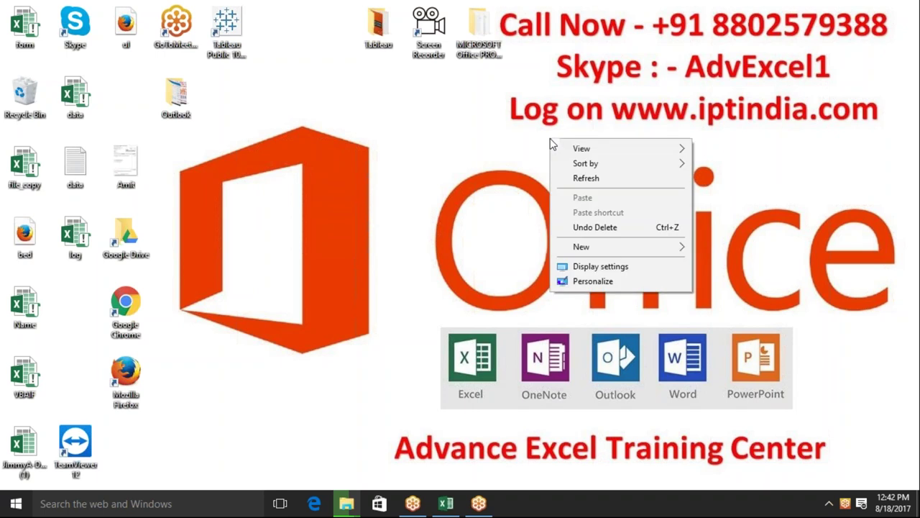
{"action": "left_click", "coordinate": [575, 180]}
{"action": "left_click", "coordinate": [446, 503]}
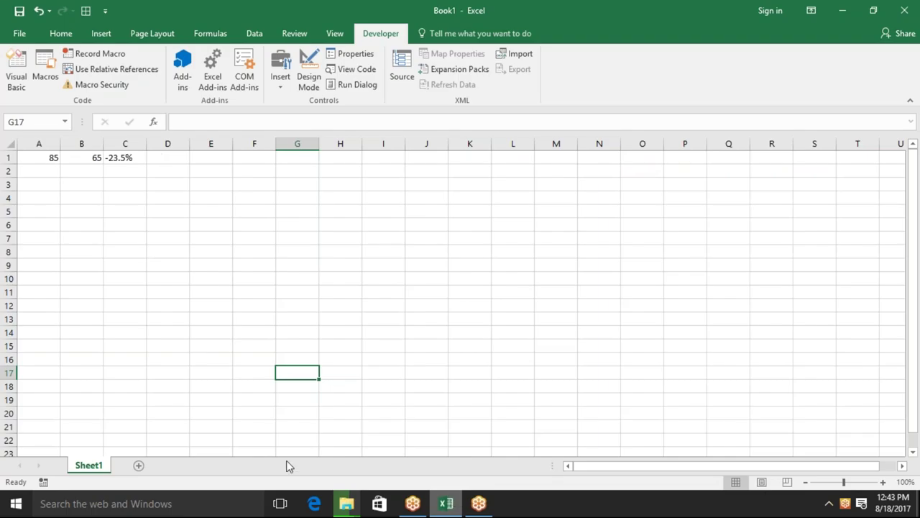
Step: Add Sheet2 and Sheet3 to Book1 and display the empty Sheet2
{"action": "left_click", "coordinate": [140, 466]}
{"action": "left_click", "coordinate": [180, 470]}
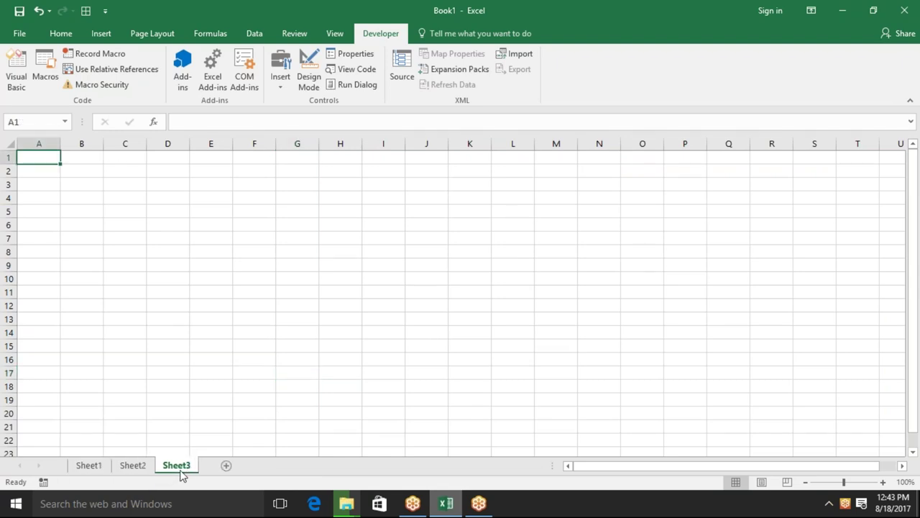
{"action": "left_click", "coordinate": [144, 469]}
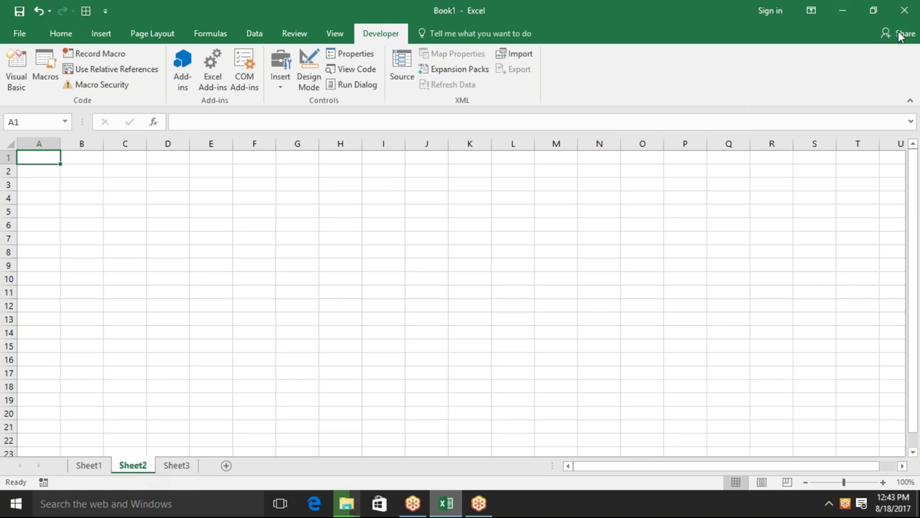
{"action": "key", "text": "alt+F11"}
{"action": "left_click", "coordinate": [439, 8]}
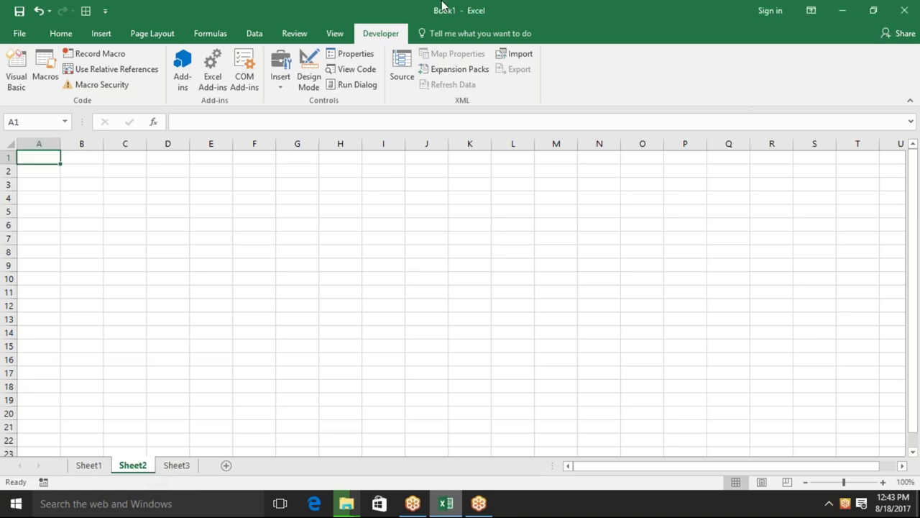
Step: Look over the Insert tab's Text options, then open Excel Options from the File menu
{"action": "left_click", "coordinate": [115, 36]}
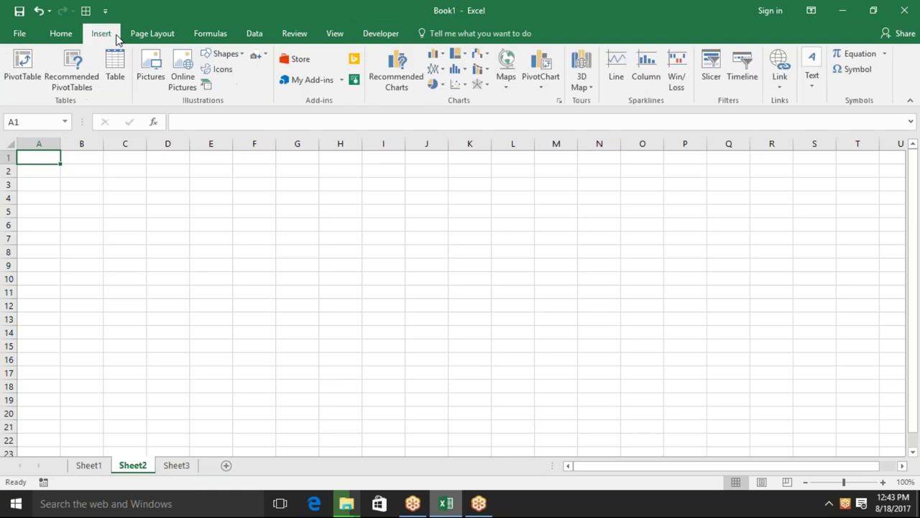
{"action": "left_click", "coordinate": [814, 89]}
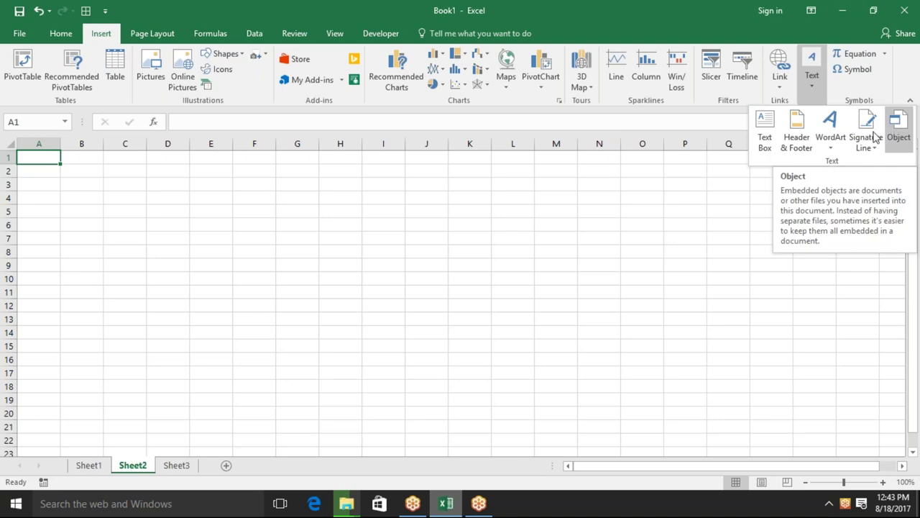
{"action": "left_click", "coordinate": [26, 36]}
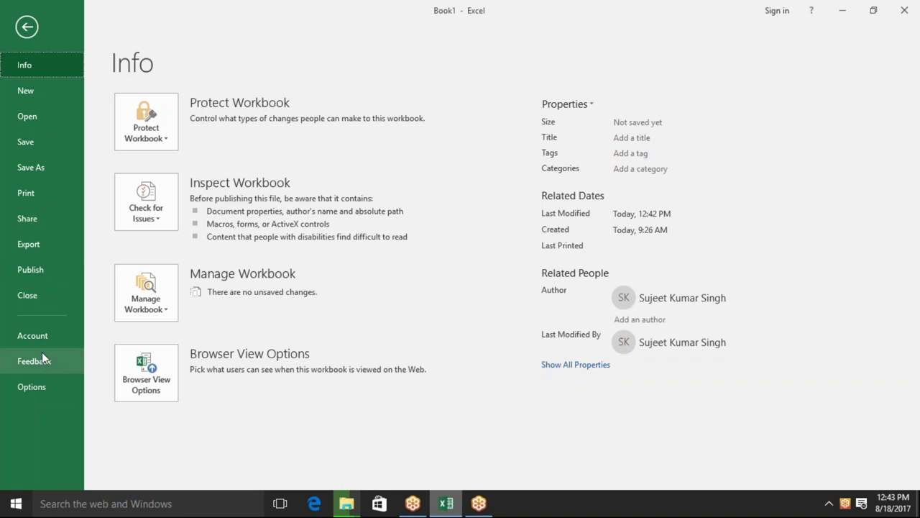
{"action": "left_click", "coordinate": [42, 387]}
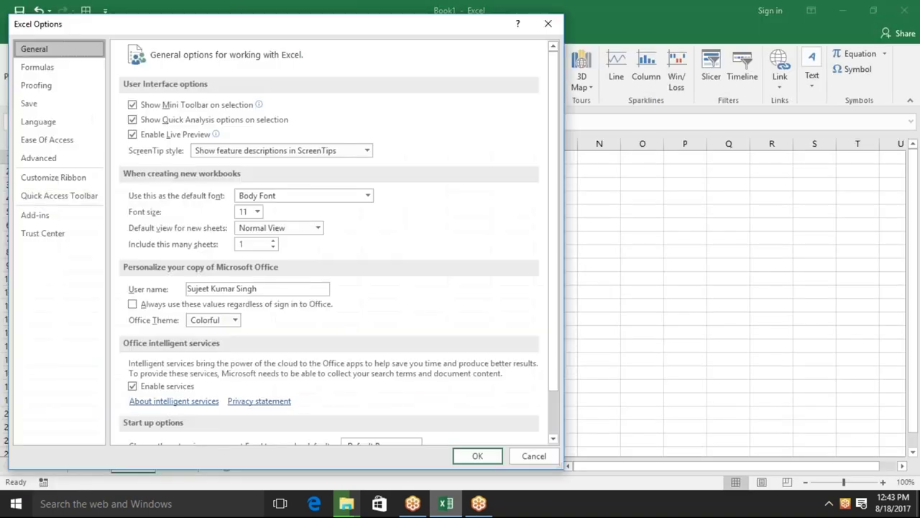
Step: Browse the Customize Ribbon command list to Subscript, then close Excel Options without changes
{"action": "left_click", "coordinate": [39, 180]}
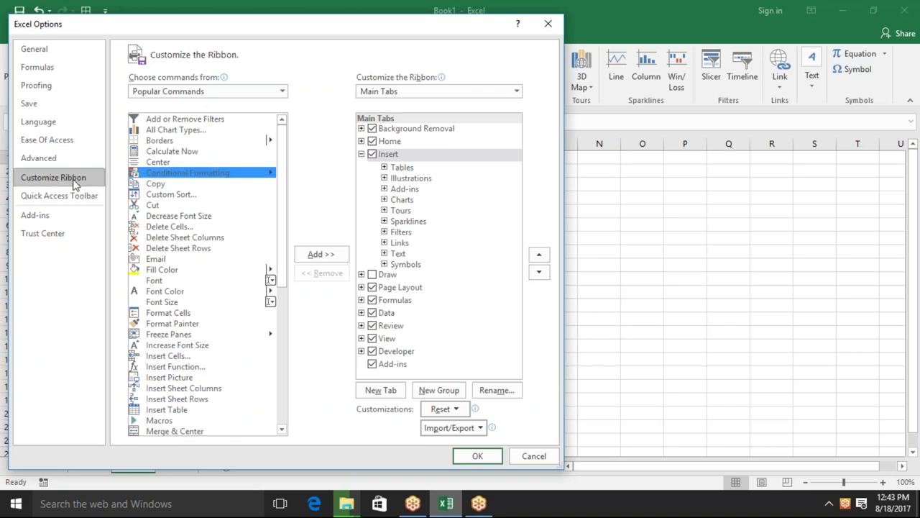
{"action": "key", "text": "Up"}
{"action": "key", "text": "Up"}
{"action": "key", "text": "Up"}
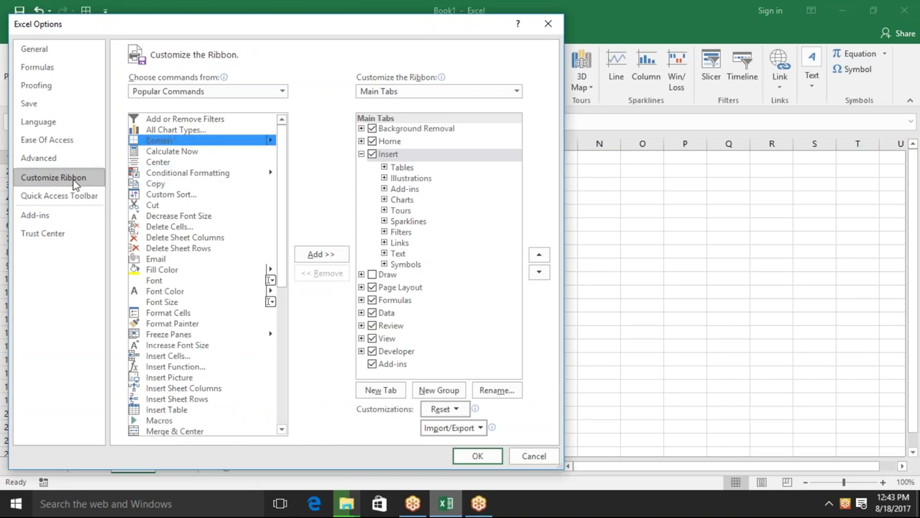
{"action": "key", "text": "Page_Down"}
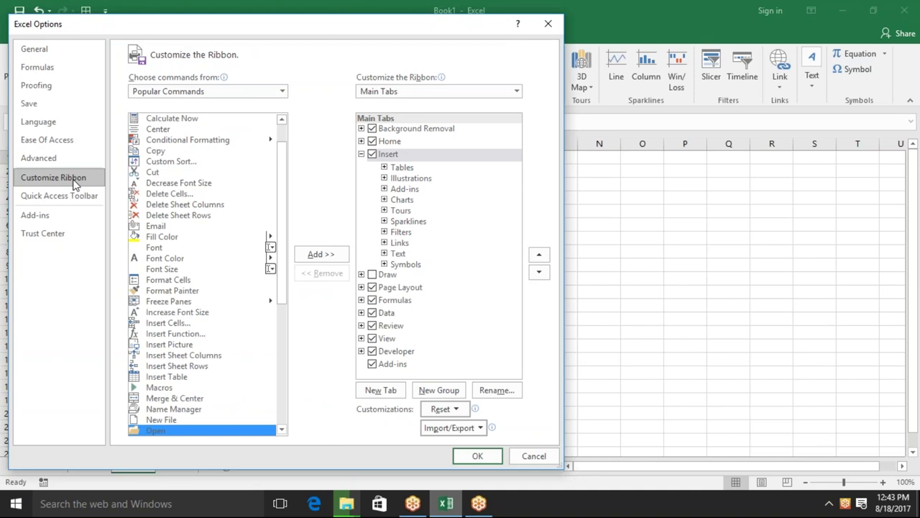
{"action": "key", "text": "Down"}
{"action": "key", "text": "Down"}
{"action": "key", "text": "Down"}
{"action": "key", "text": "Down"}
{"action": "key", "text": "Down"}
{"action": "key", "text": "Down"}
{"action": "key", "text": "Down"}
{"action": "key", "text": "Down"}
{"action": "key", "text": "Down"}
{"action": "key", "text": "Down"}
{"action": "key", "text": "Down"}
{"action": "key", "text": "Down"}
{"action": "key", "text": "Down"}
{"action": "key", "text": "Down"}
{"action": "key", "text": "Down"}
{"action": "key", "text": "Down"}
{"action": "key", "text": "Down"}
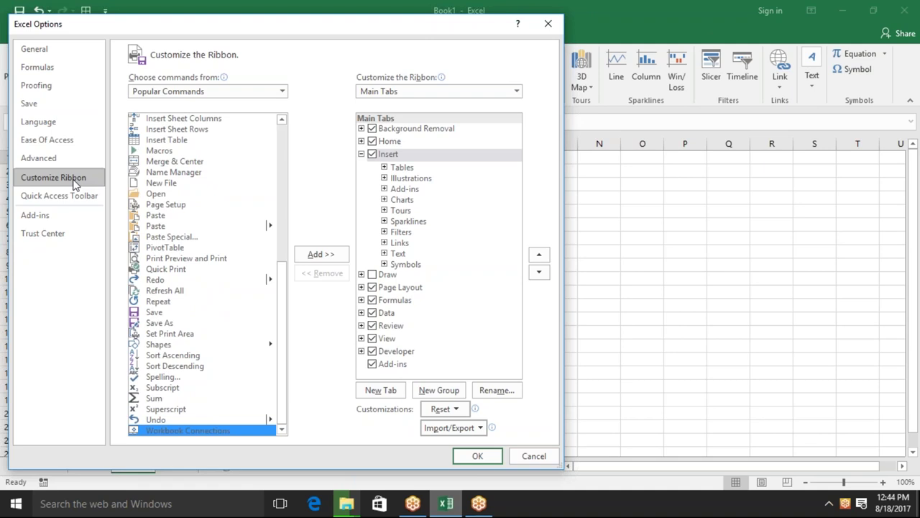
{"action": "key", "text": "Up"}
{"action": "key", "text": "Up"}
{"action": "key", "text": "Up"}
{"action": "key", "text": "Up"}
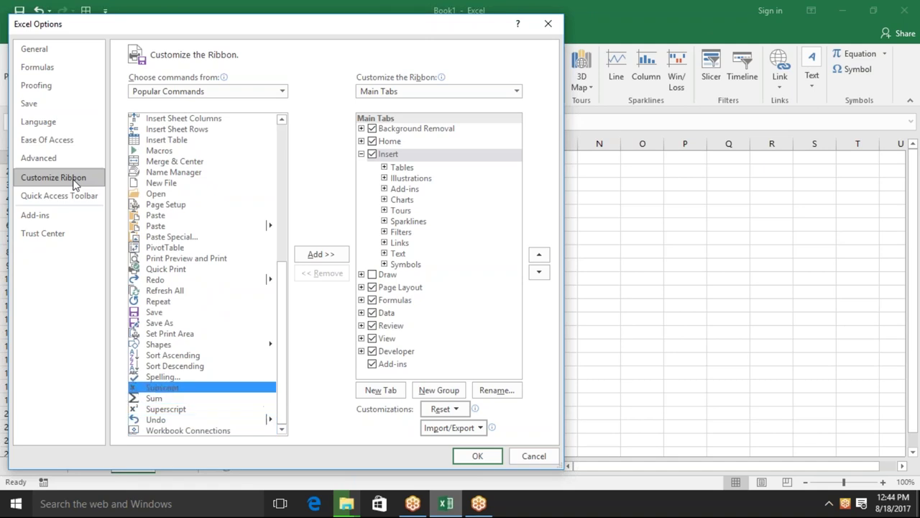
{"action": "key", "text": "Up"}
{"action": "key", "text": "Up"}
{"action": "key", "text": "Up"}
{"action": "key", "text": "Up"}
{"action": "key", "text": "Up"}
{"action": "key", "text": "Up"}
{"action": "key", "text": "Up"}
{"action": "key", "text": "Up"}
{"action": "key", "text": "Up"}
{"action": "key", "text": "Up"}
{"action": "key", "text": "Up"}
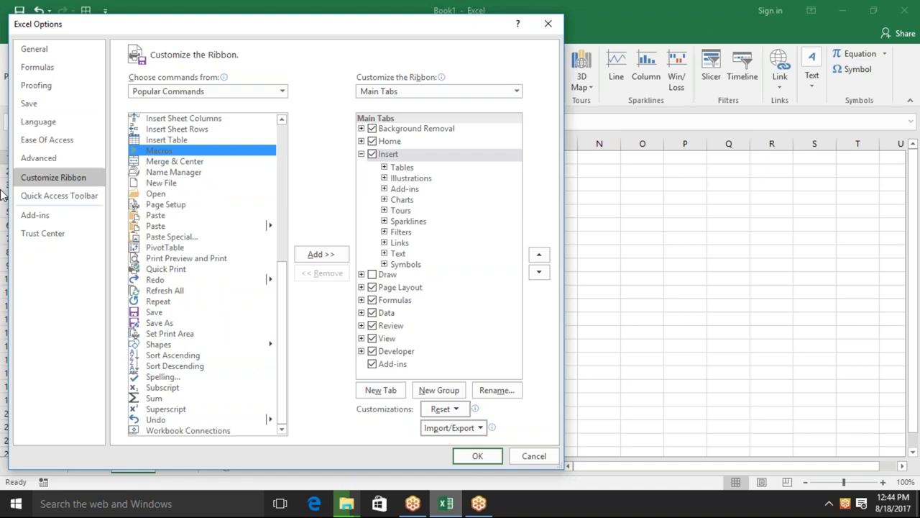
{"action": "key", "text": "Escape"}
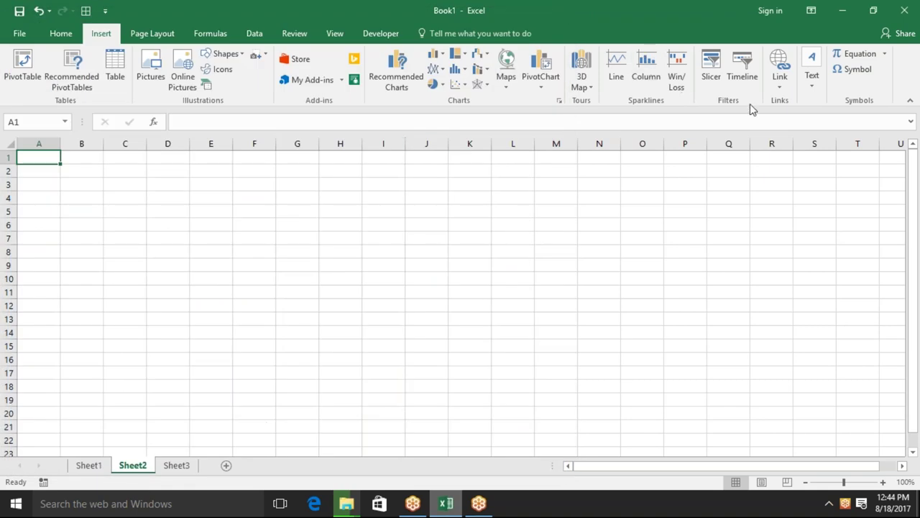
Step: Start inserting an object from an existing file via Insert > Text > Object
{"action": "left_click", "coordinate": [812, 72]}
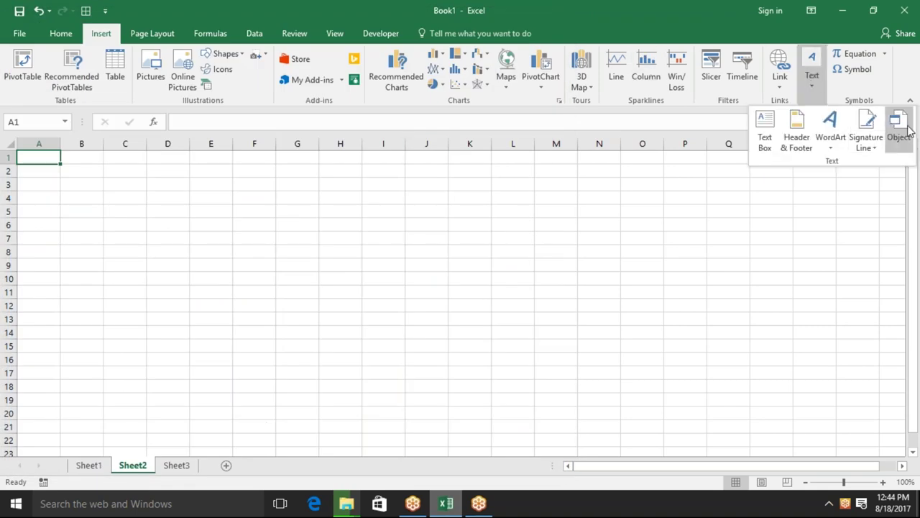
{"action": "left_click", "coordinate": [899, 129]}
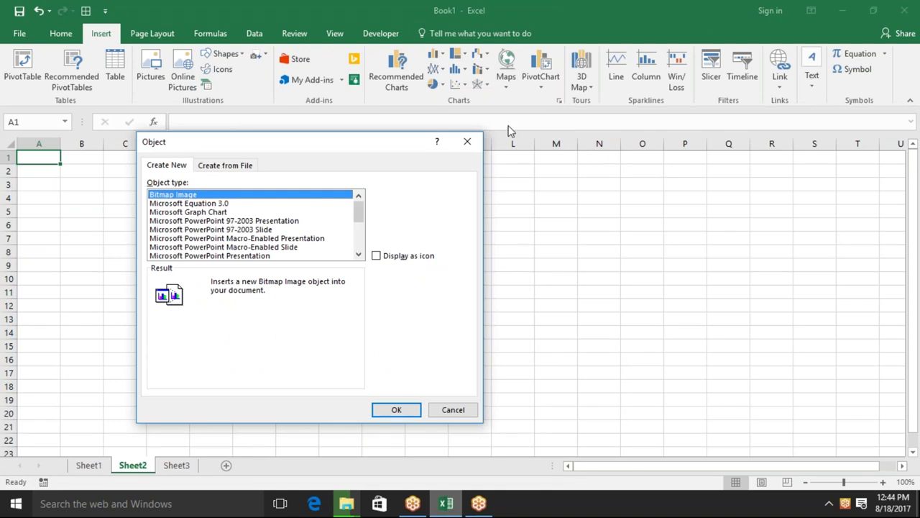
{"action": "left_click", "coordinate": [241, 165]}
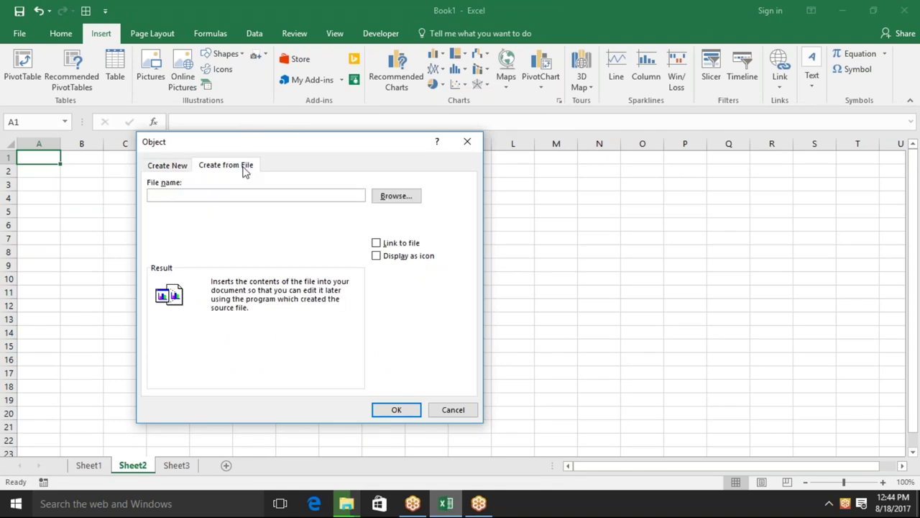
{"action": "left_click", "coordinate": [407, 197]}
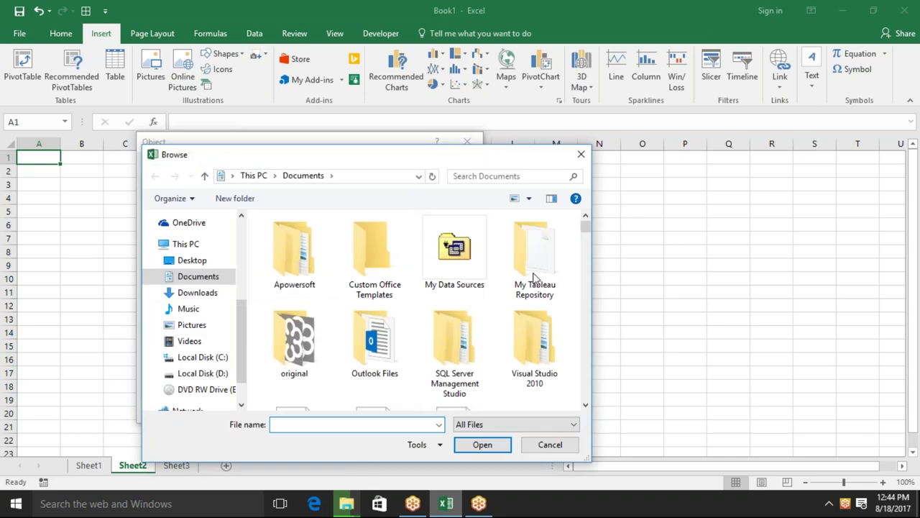
Step: Pick data.xlsm from the Desktop, tick Link to file, and insert it
{"action": "right_click", "coordinate": [210, 263]}
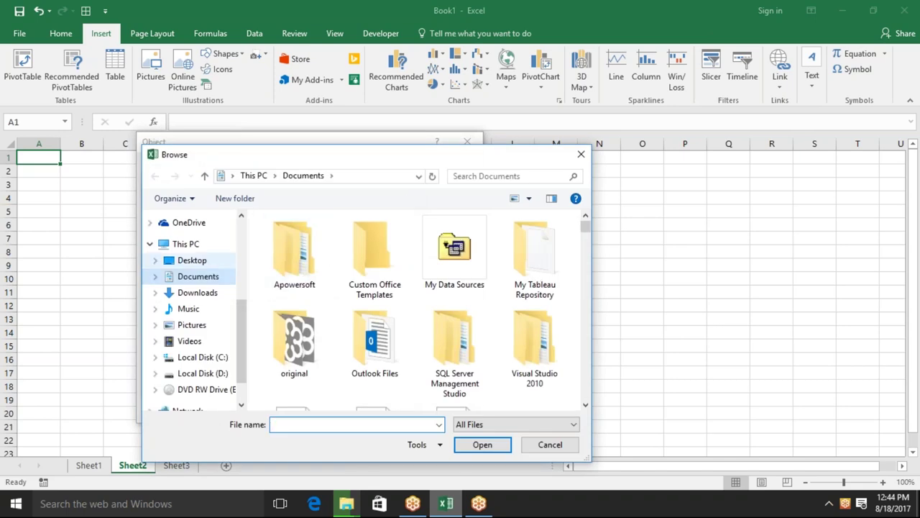
{"action": "left_click", "coordinate": [209, 263]}
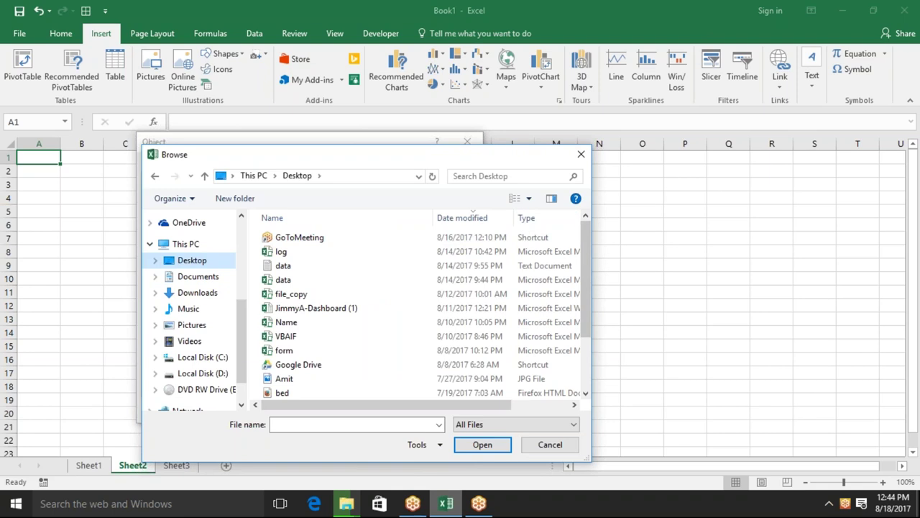
{"action": "scroll", "coordinate": [585, 288], "scroll_direction": "down", "scroll_amount": 1}
{"action": "scroll", "coordinate": [427, 274], "scroll_direction": "down", "scroll_amount": 1}
{"action": "left_click", "coordinate": [320, 247]}
{"action": "left_click", "coordinate": [502, 449]}
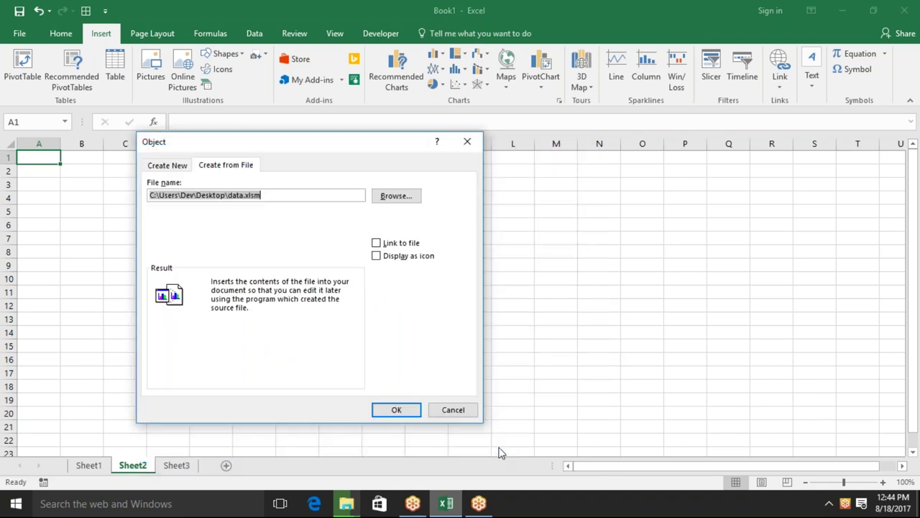
{"action": "left_click", "coordinate": [390, 246]}
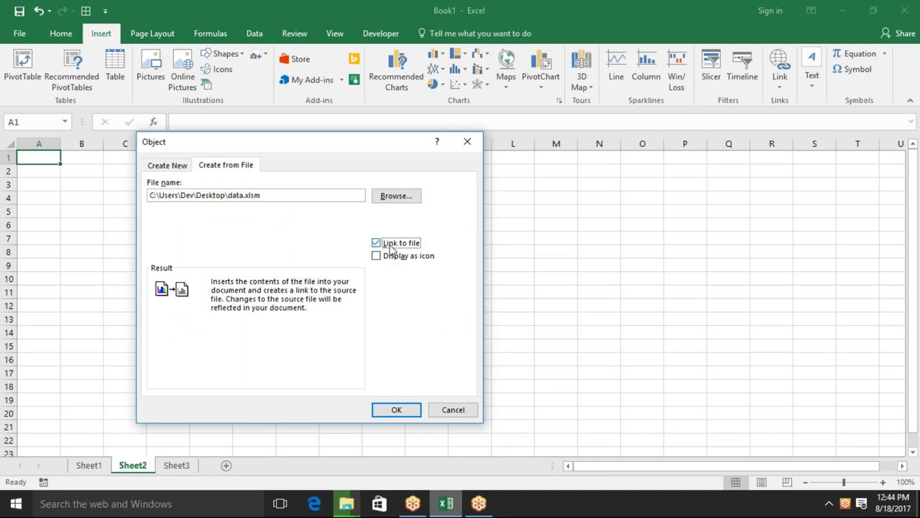
{"action": "left_click", "coordinate": [385, 408]}
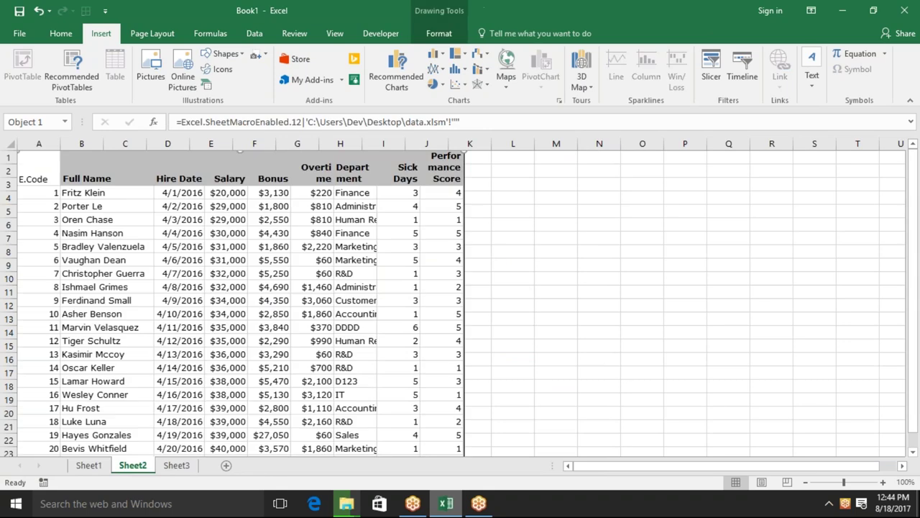
{"action": "left_click", "coordinate": [592, 314]}
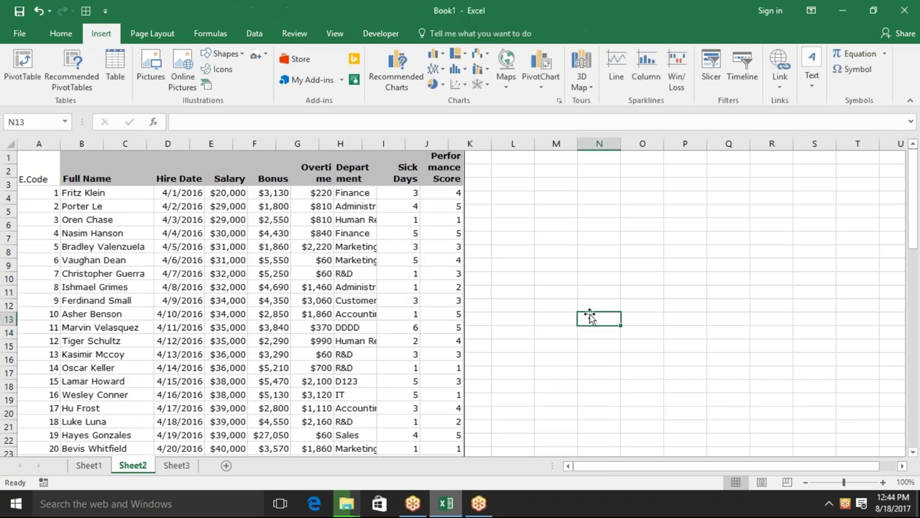
{"action": "left_click", "coordinate": [454, 305]}
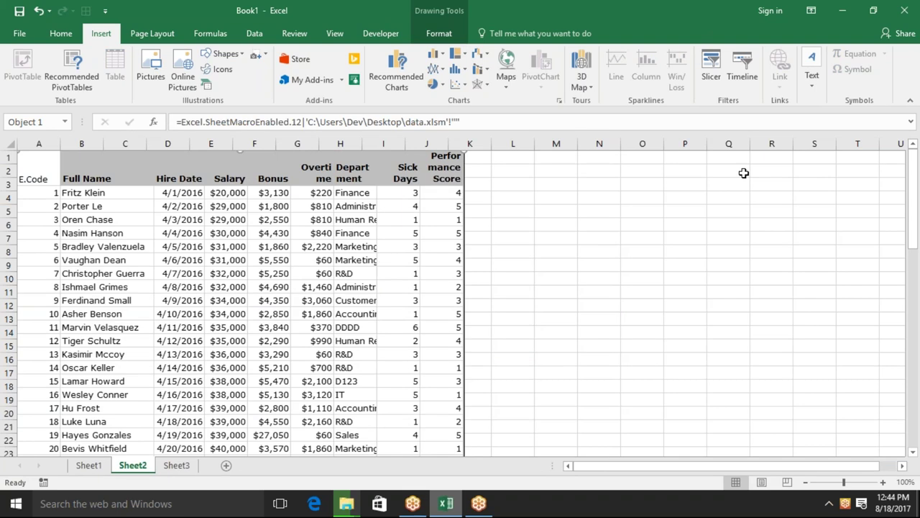
{"action": "mouse_move", "coordinate": [913, 209]}
{"action": "left_mouse_down"}
{"action": "mouse_move", "coordinate": [919, 325]}
{"action": "mouse_move", "coordinate": [913, 198]}
{"action": "left_mouse_up"}
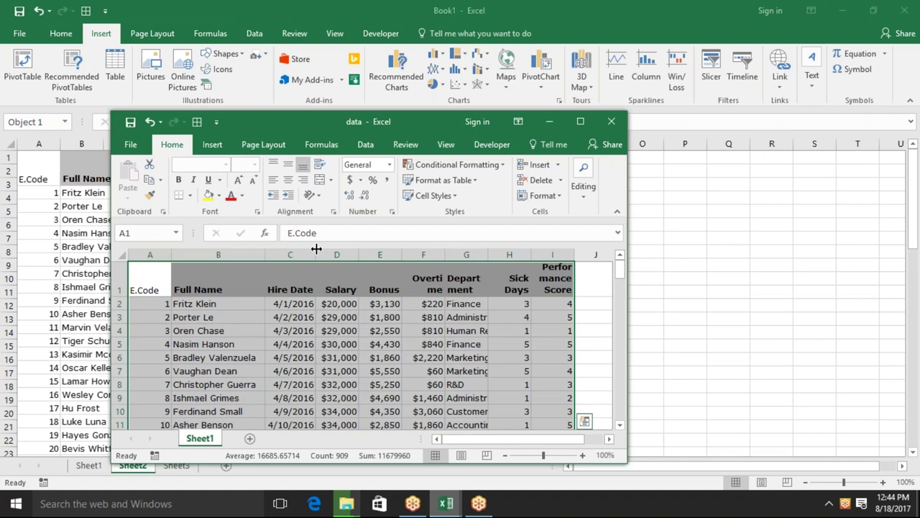
Step: Enter 25000 as the first employee's salary in data.xlsm, then close that workbook
{"action": "left_click", "coordinate": [338, 314]}
{"action": "key", "text": "Up"}
{"action": "type", "text": "25000"}
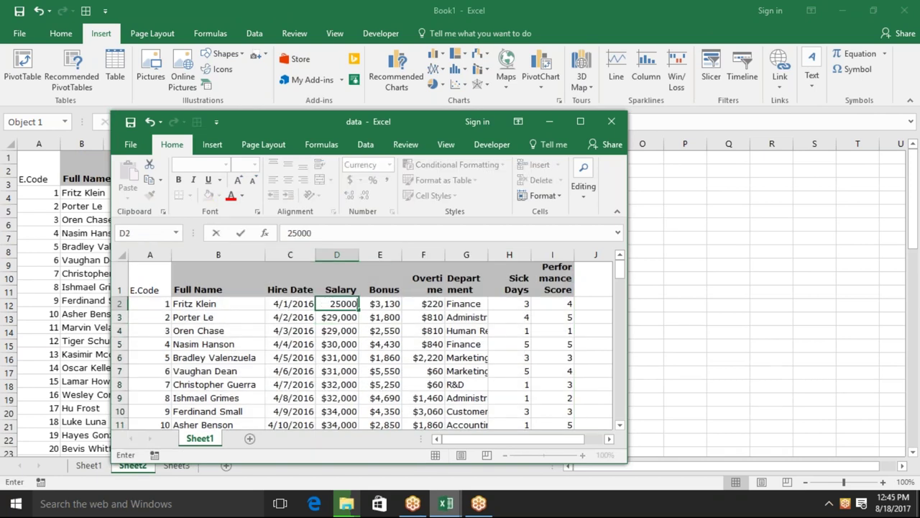
{"action": "left_click", "coordinate": [345, 330]}
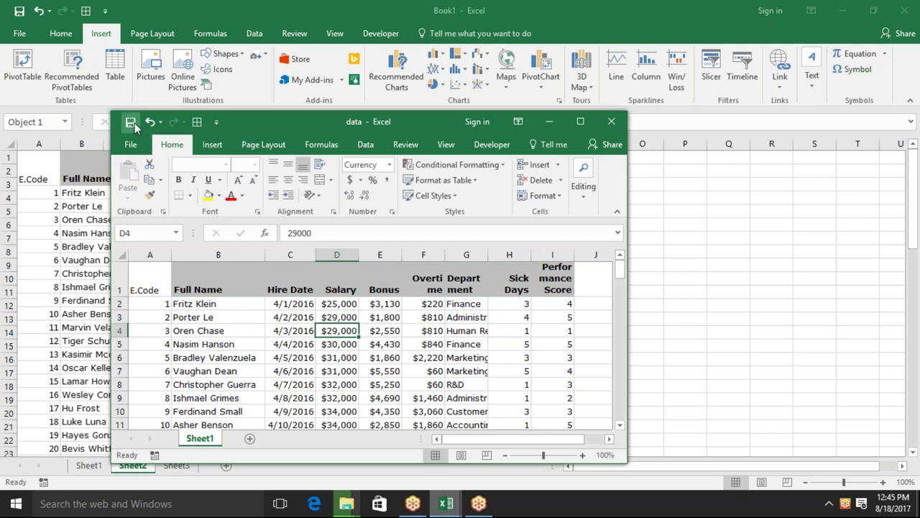
{"action": "left_click", "coordinate": [604, 123]}
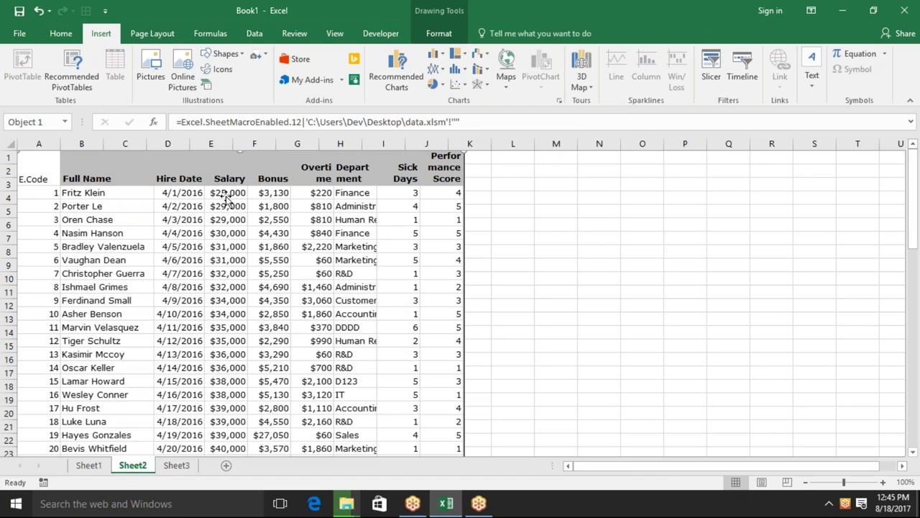
Step: Inspect the linked employee table on Sheet2 to confirm the $25,000 salary
{"action": "left_click", "coordinate": [529, 238]}
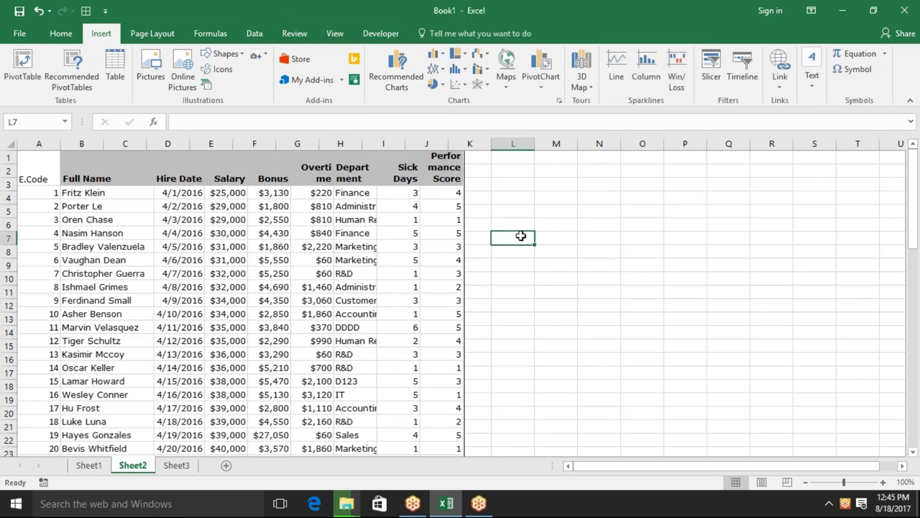
{"action": "left_click", "coordinate": [422, 243]}
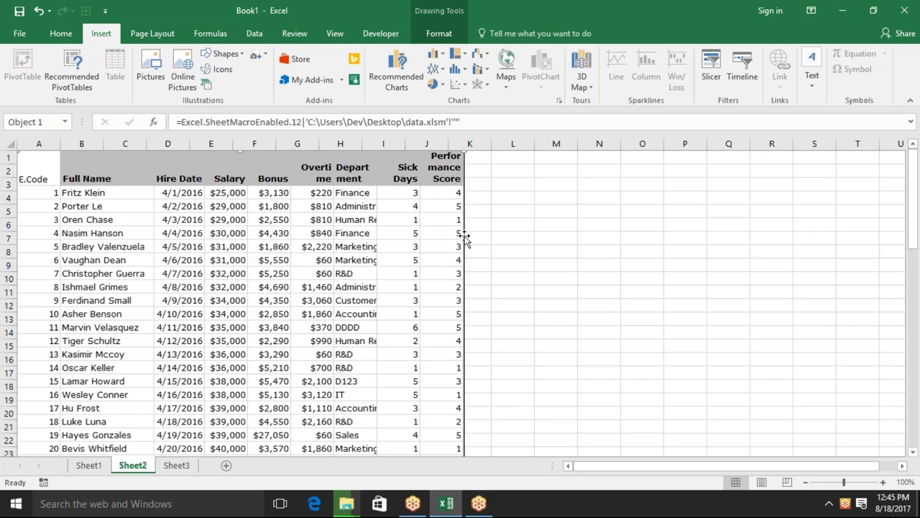
{"action": "left_click", "coordinate": [527, 218]}
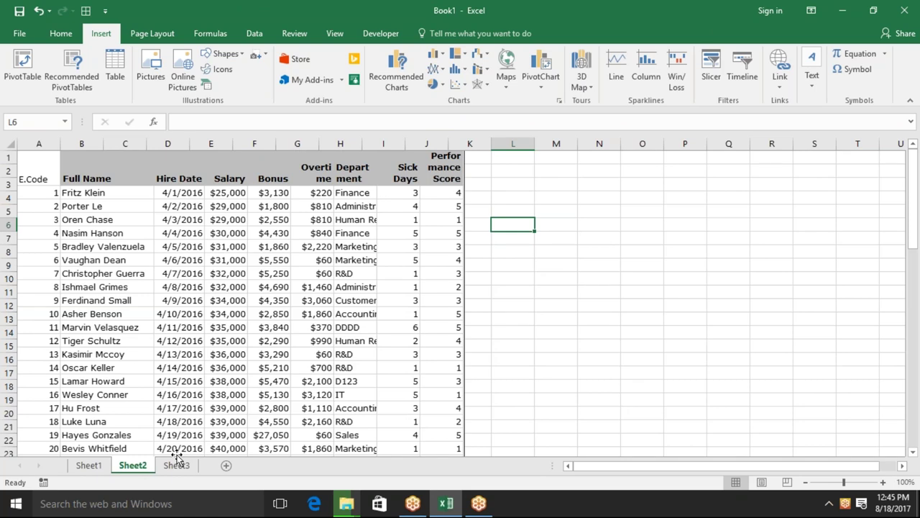
{"action": "left_click", "coordinate": [263, 207]}
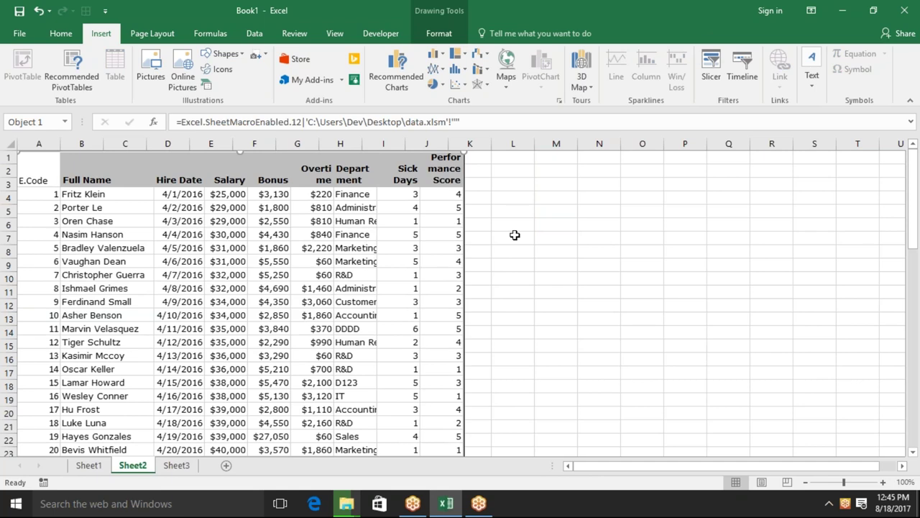
{"action": "left_click", "coordinate": [515, 235]}
{"action": "key", "text": "Down"}
{"action": "key", "text": "Down"}
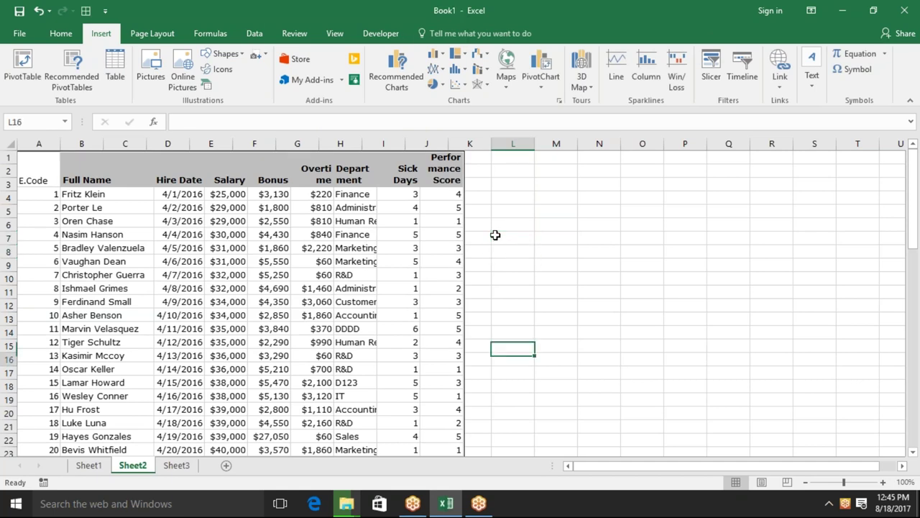
{"action": "key", "text": "Down"}
{"action": "key", "text": "Down"}
{"action": "key", "text": "Down"}
{"action": "key", "text": "Down"}
{"action": "key", "text": "Down"}
{"action": "key", "text": "Down"}
{"action": "key", "text": "Up"}
{"action": "key", "text": "Up"}
{"action": "key", "text": "Up"}
{"action": "key", "text": "Up"}
{"action": "key", "text": "Up"}
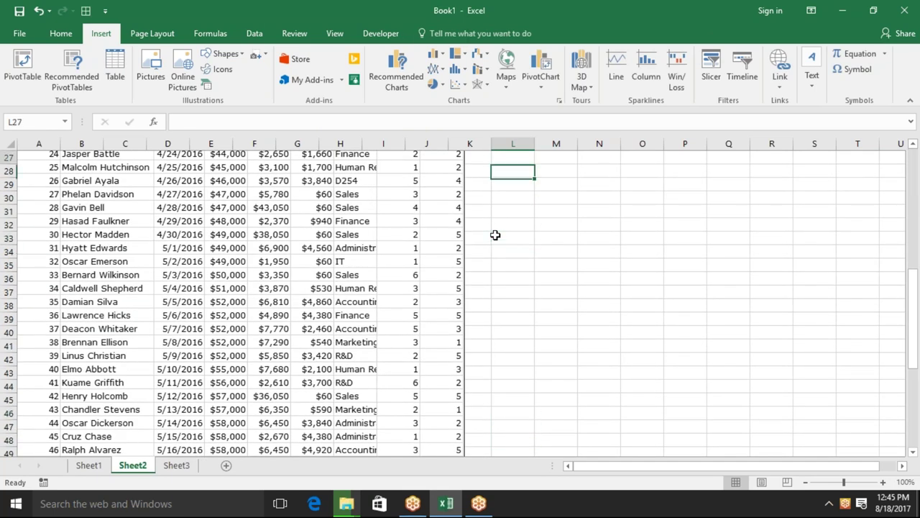
{"action": "key", "text": "Up"}
{"action": "key", "text": "Up"}
{"action": "key", "text": "Up"}
{"action": "key", "text": "Up"}
{"action": "key", "text": "Up"}
{"action": "key", "text": "Up"}
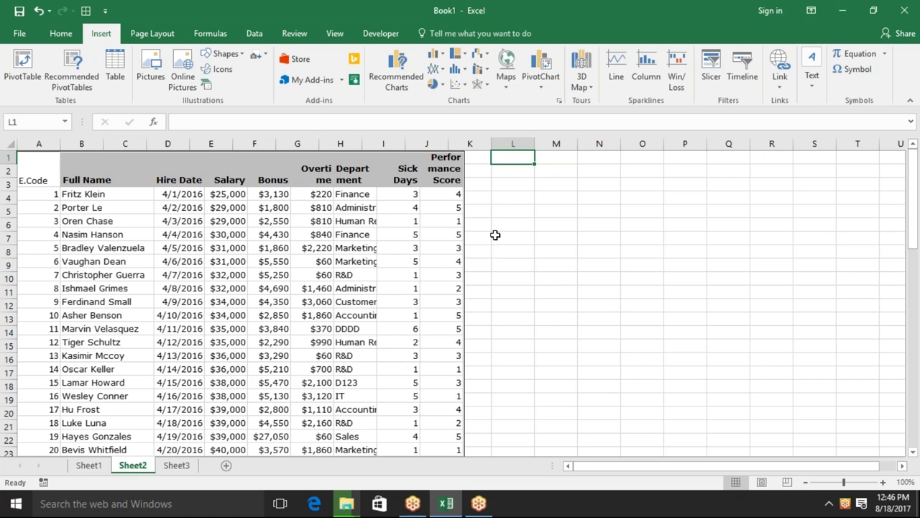
Step: Reselect the linked table briefly, then minimize Excel to show the Windows desktop
{"action": "left_click", "coordinate": [349, 261]}
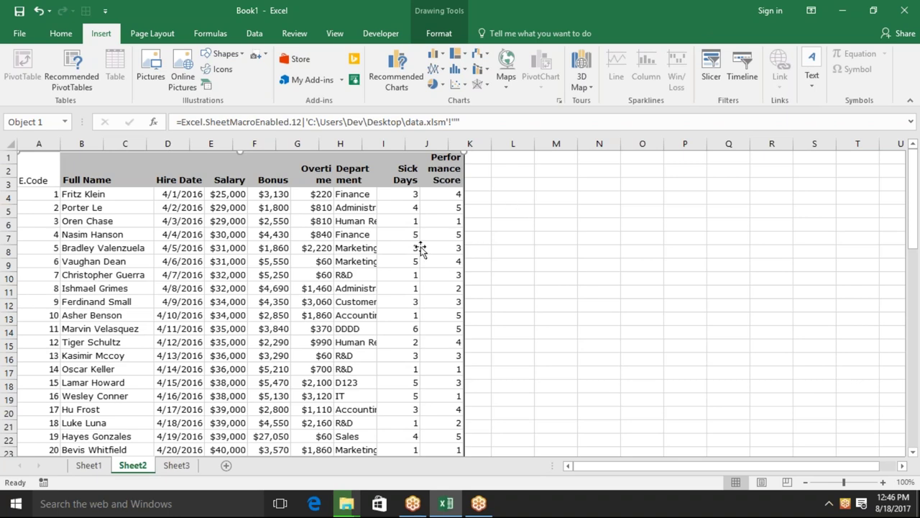
{"action": "left_click", "coordinate": [581, 261]}
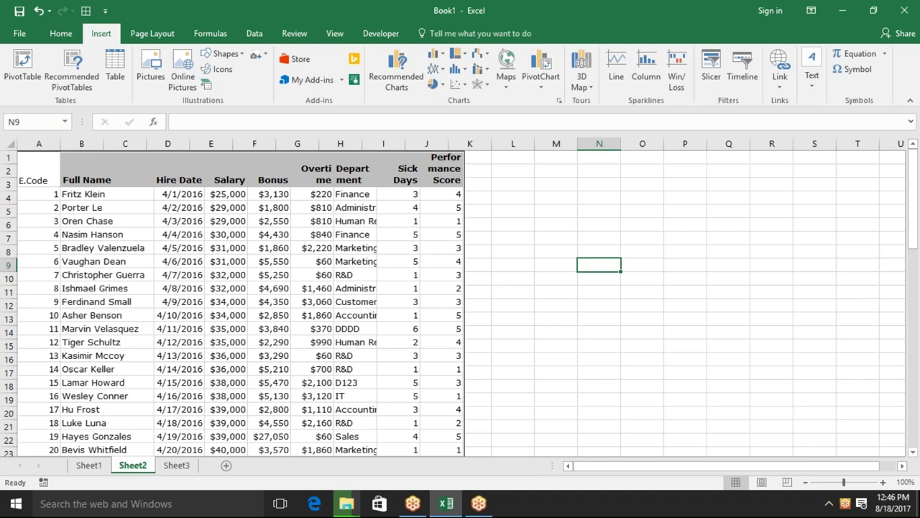
{"action": "key", "text": "super+d"}
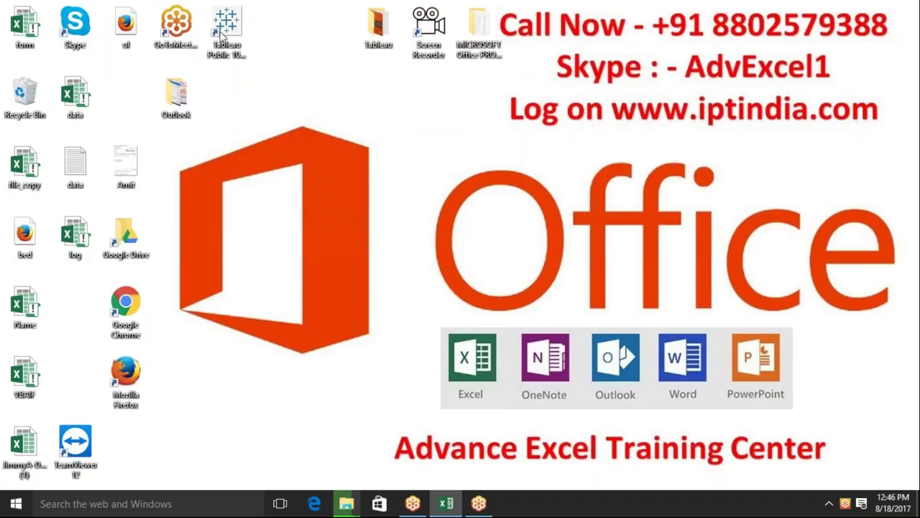